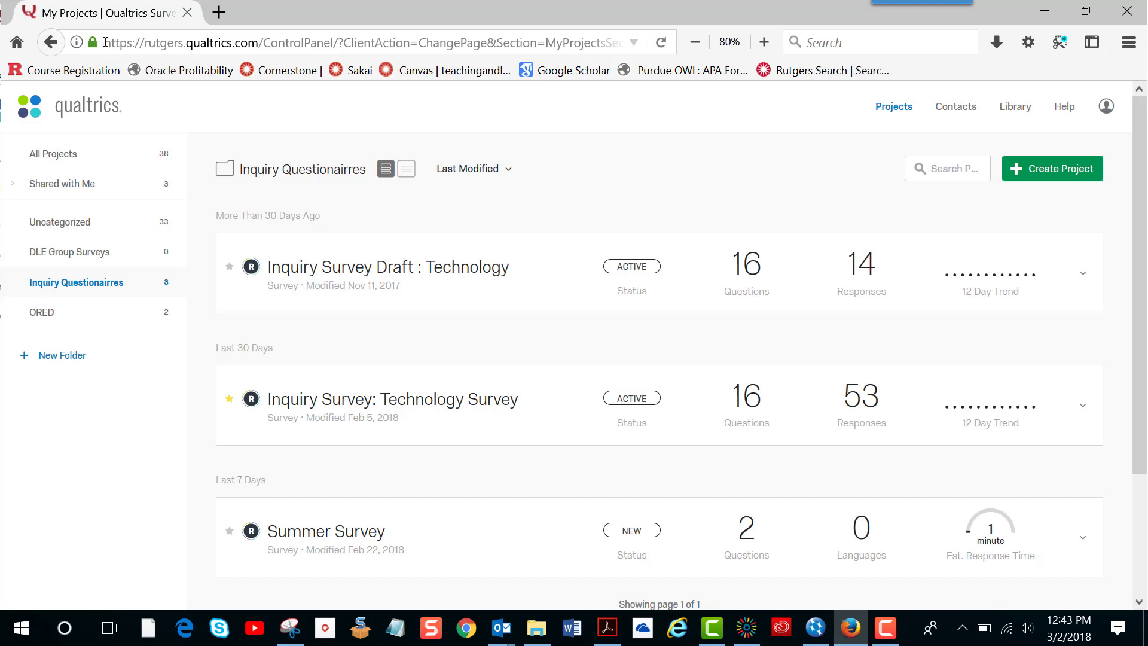
{"action": "double_click", "coordinate": [120, 42]}
{"action": "left_click_drag", "start_coordinate": [148, 43], "coordinate": [260, 44]}
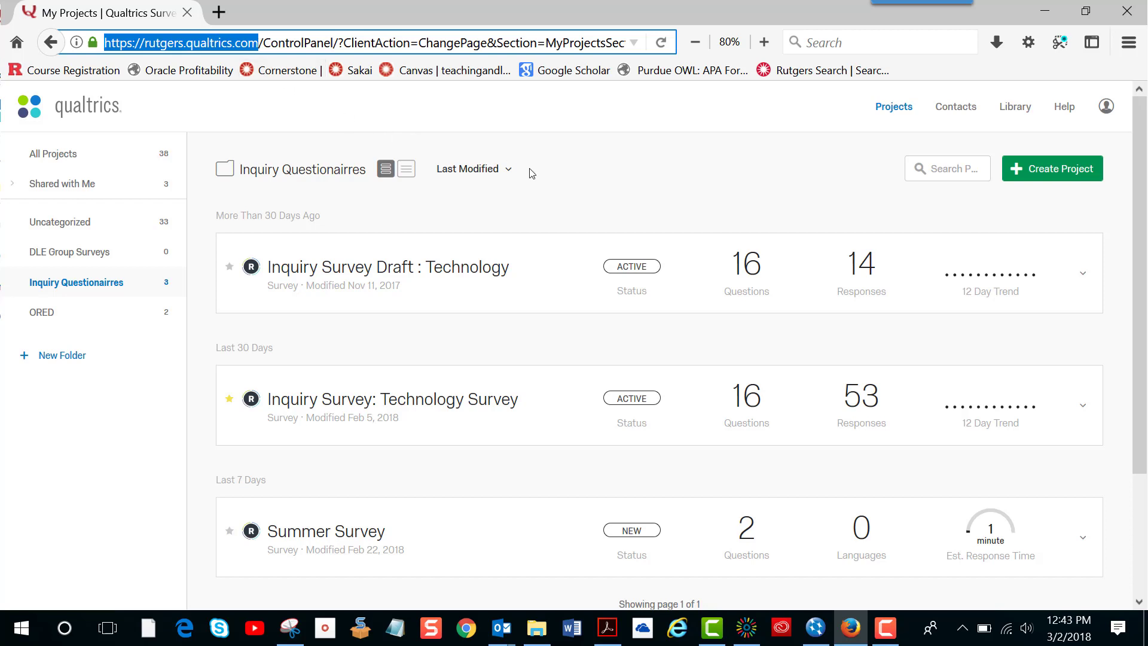
{"action": "left_click", "coordinate": [1131, 189]}
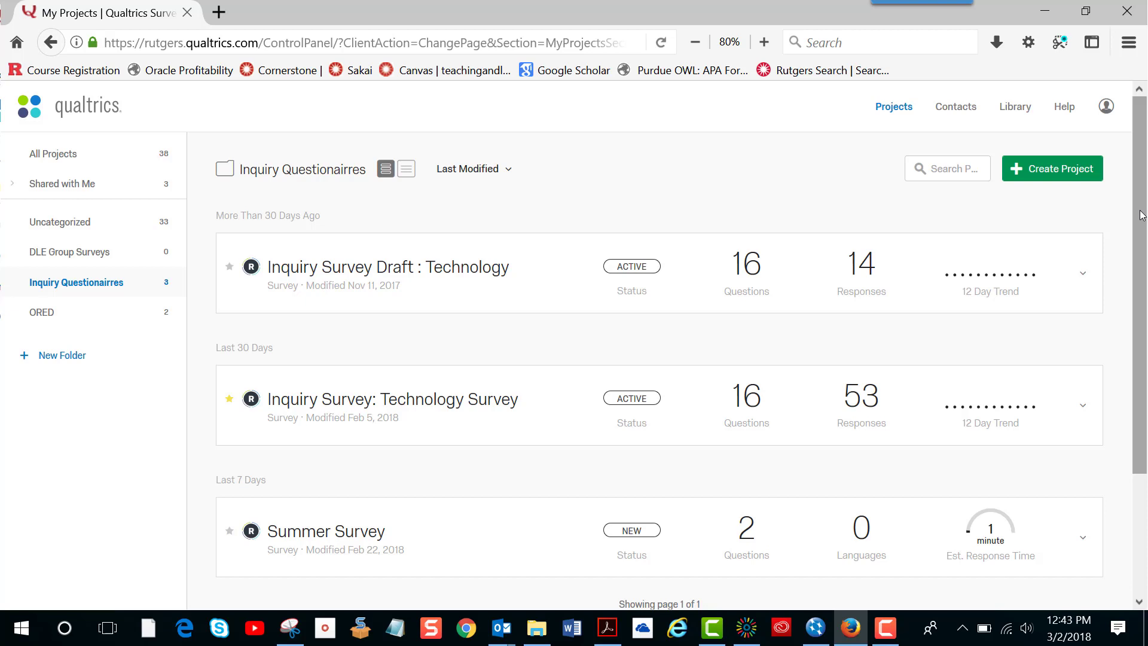
{"action": "left_click_drag", "start_coordinate": [1142, 212], "coordinate": [1142, 193]}
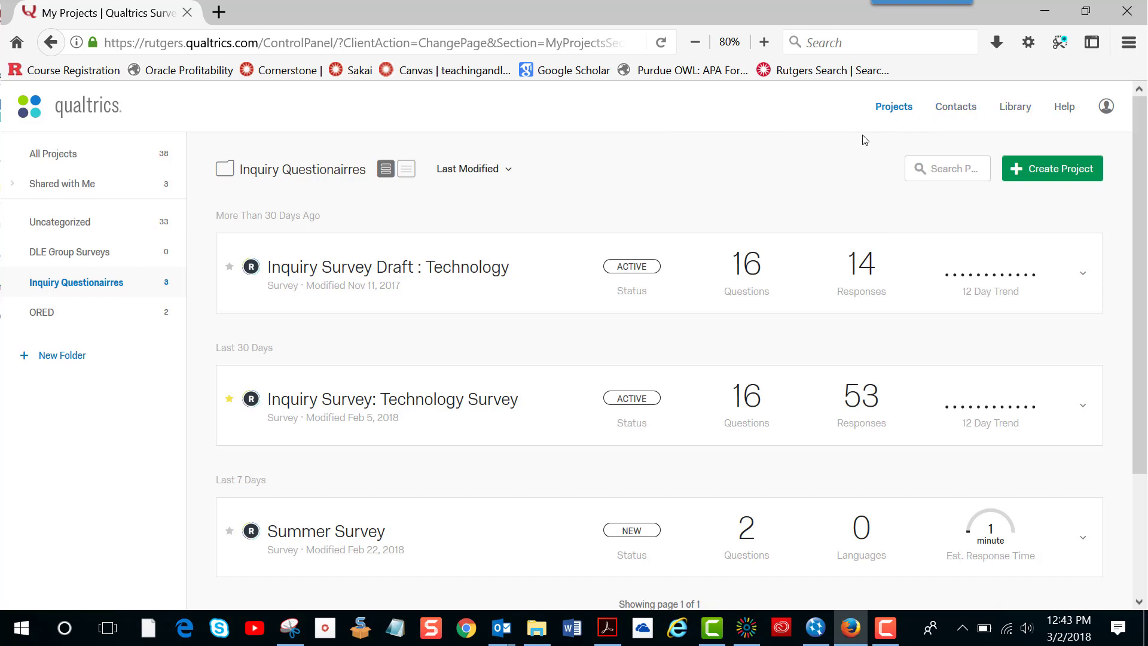
Create a blank survey project named "Survey Test 2".
{"action": "left_click", "coordinate": [1064, 173]}
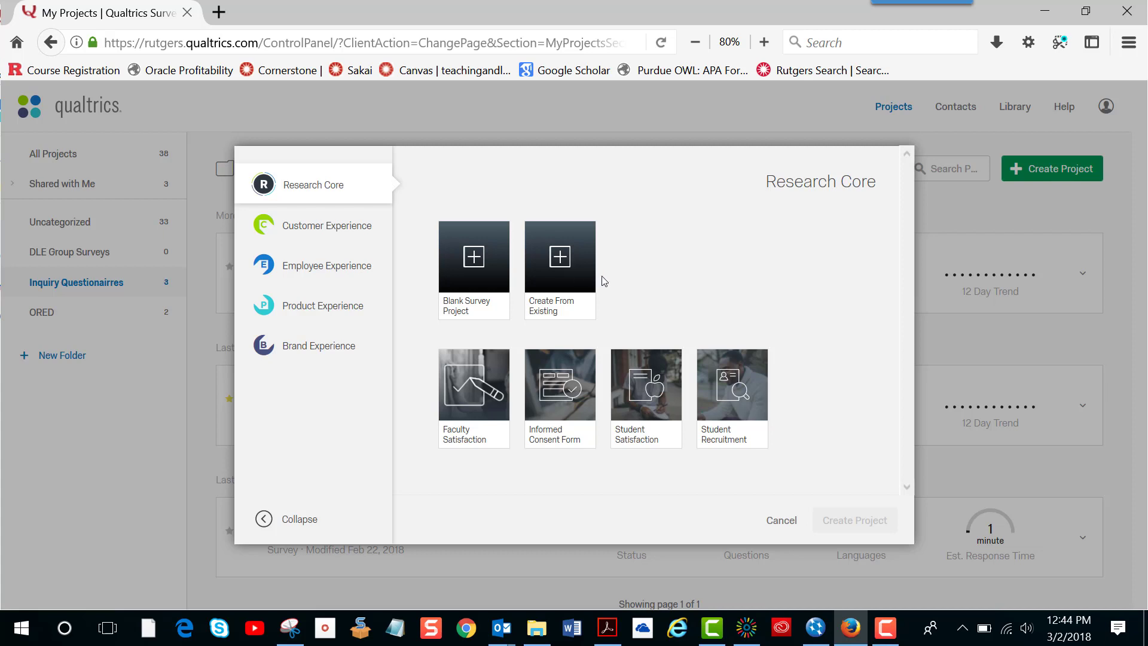
{"action": "left_click", "coordinate": [478, 264]}
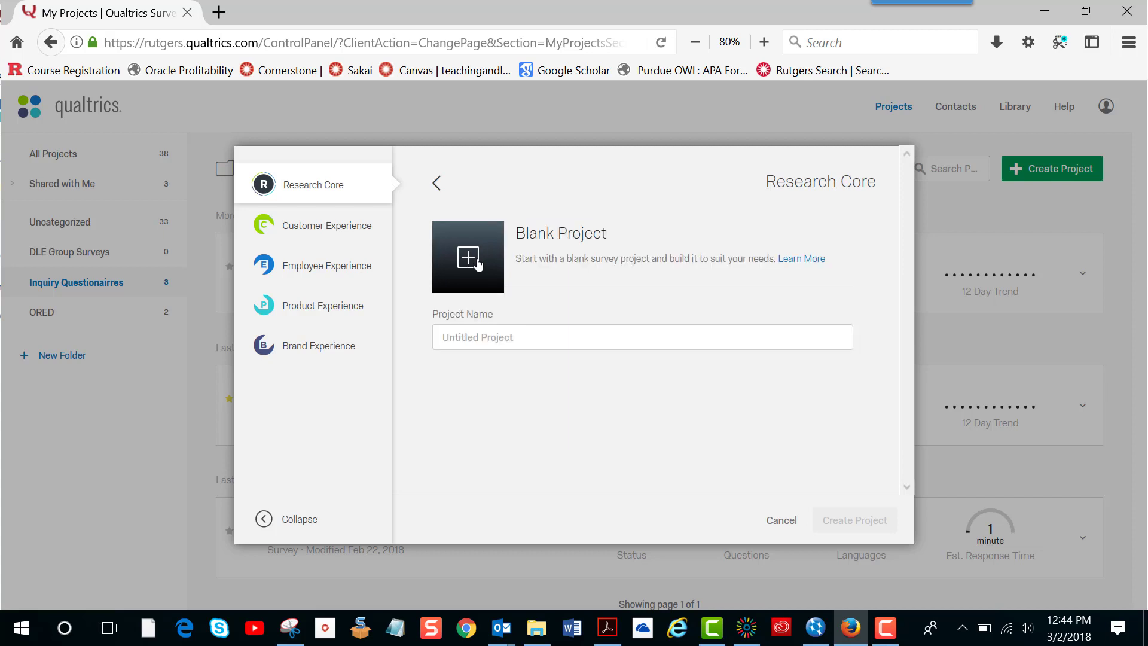
{"action": "left_click", "coordinate": [472, 337]}
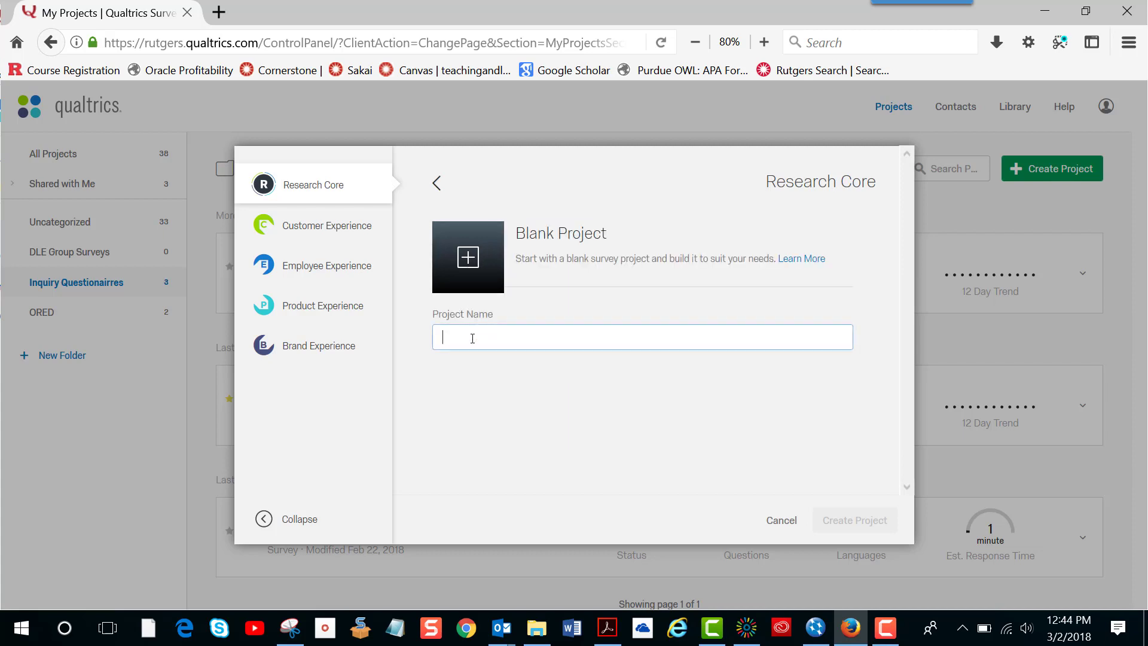
{"action": "type", "text": "S"}
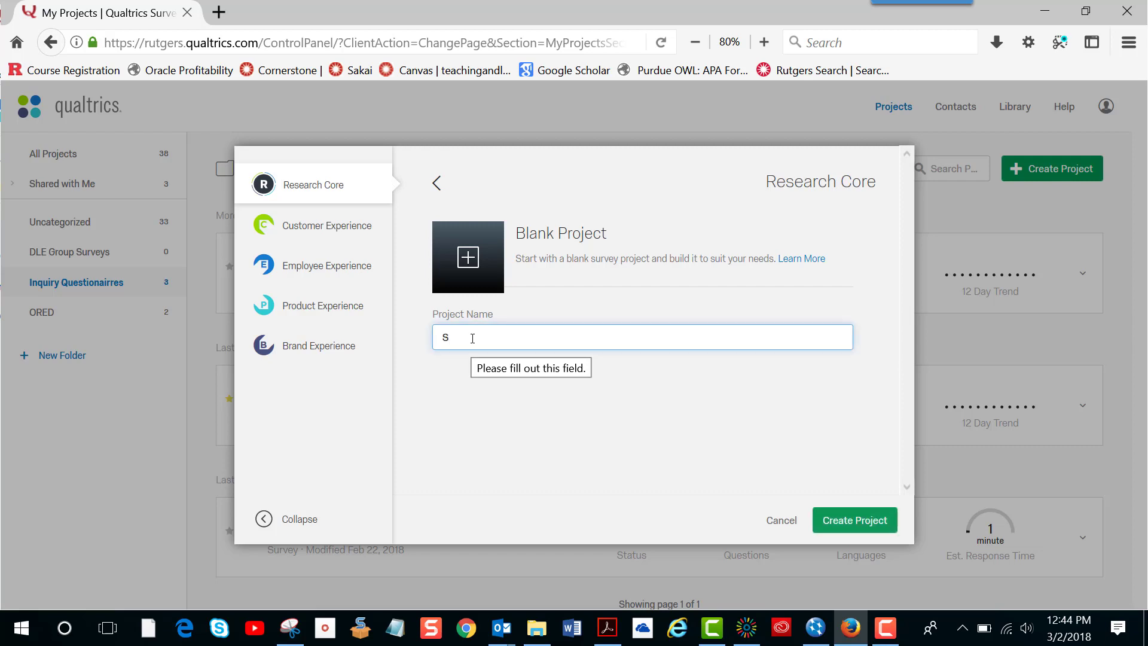
{"action": "type", "text": "urvey Test 2"}
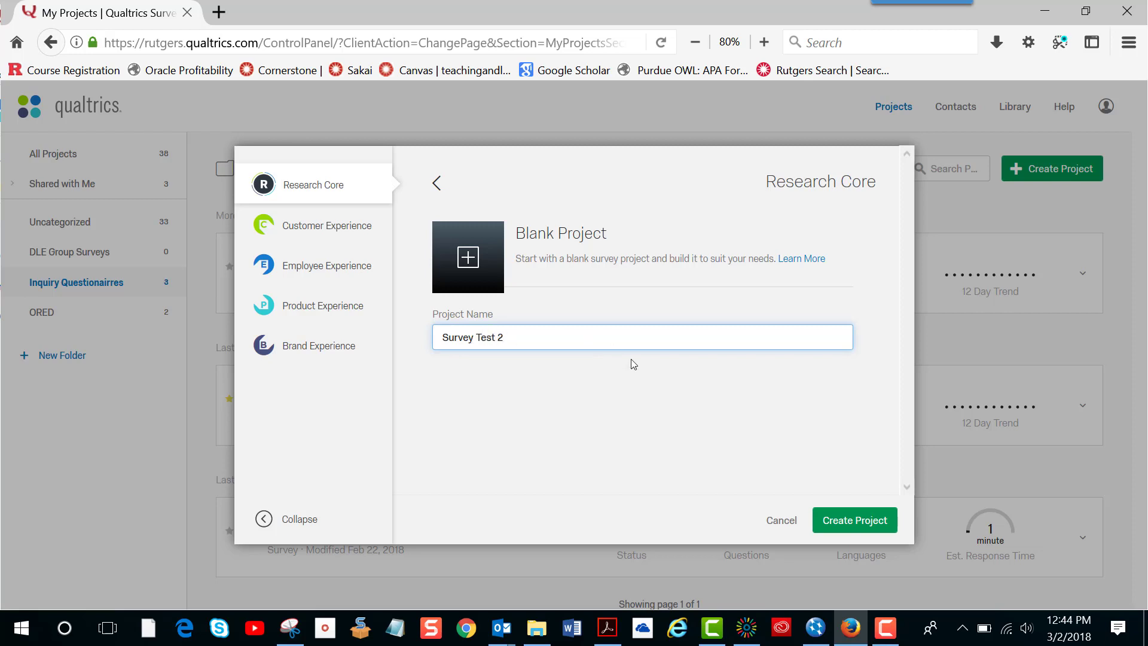
{"action": "left_click", "coordinate": [842, 524]}
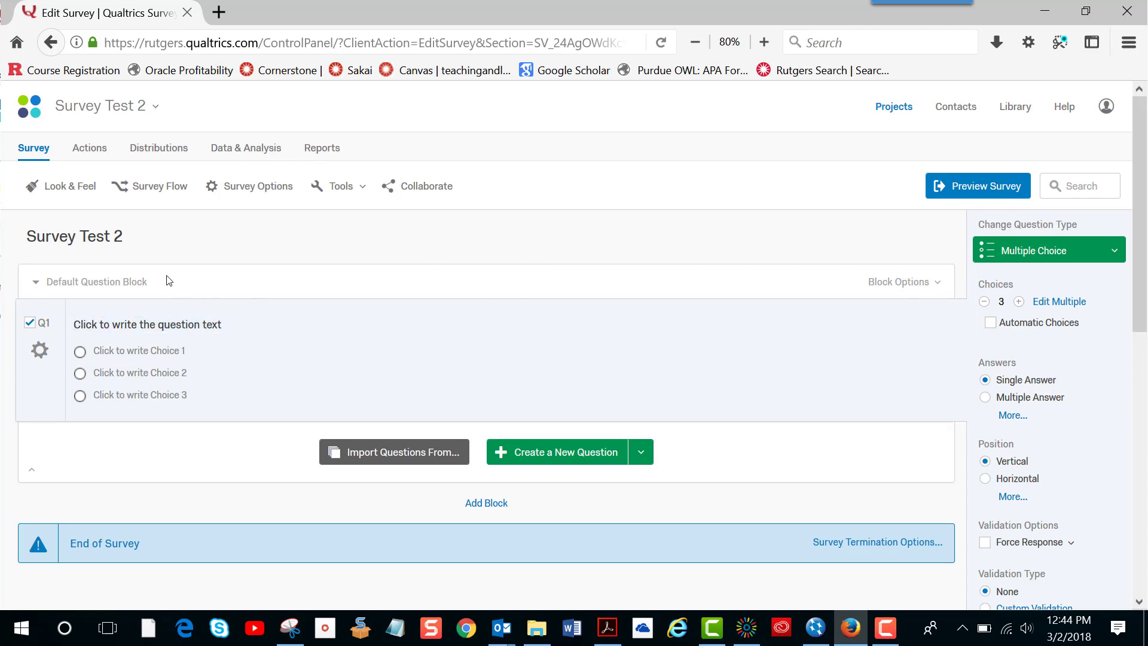
Open the survey title above the default question block for editing, with the cursor before its first word.
{"action": "left_click", "coordinate": [99, 238]}
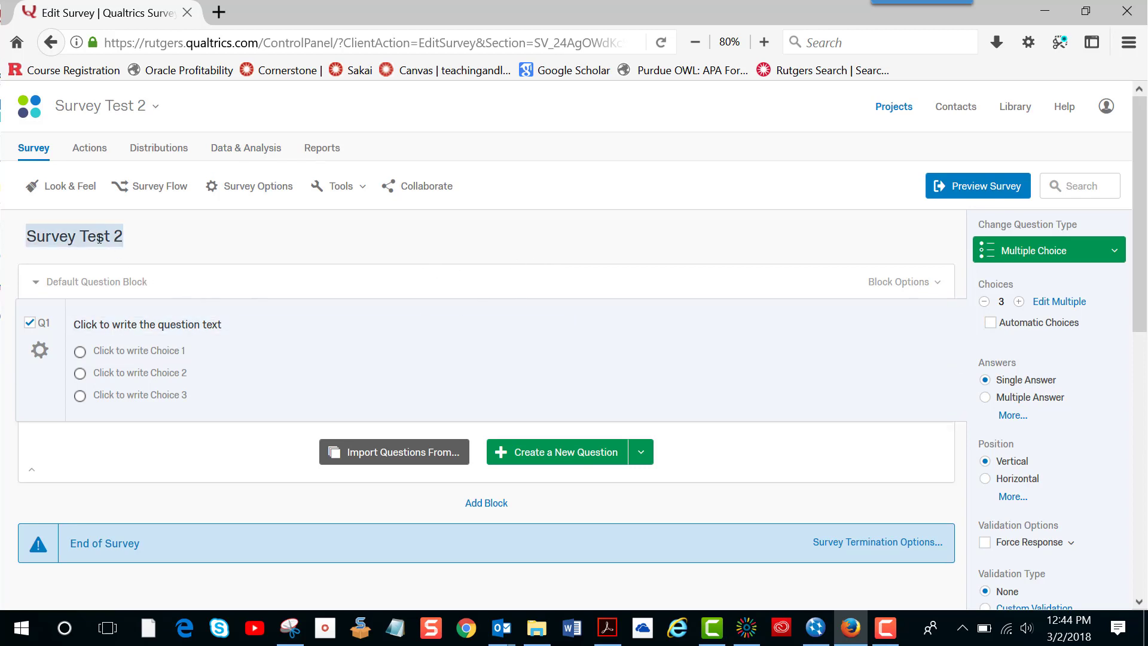
{"action": "left_click", "coordinate": [100, 238]}
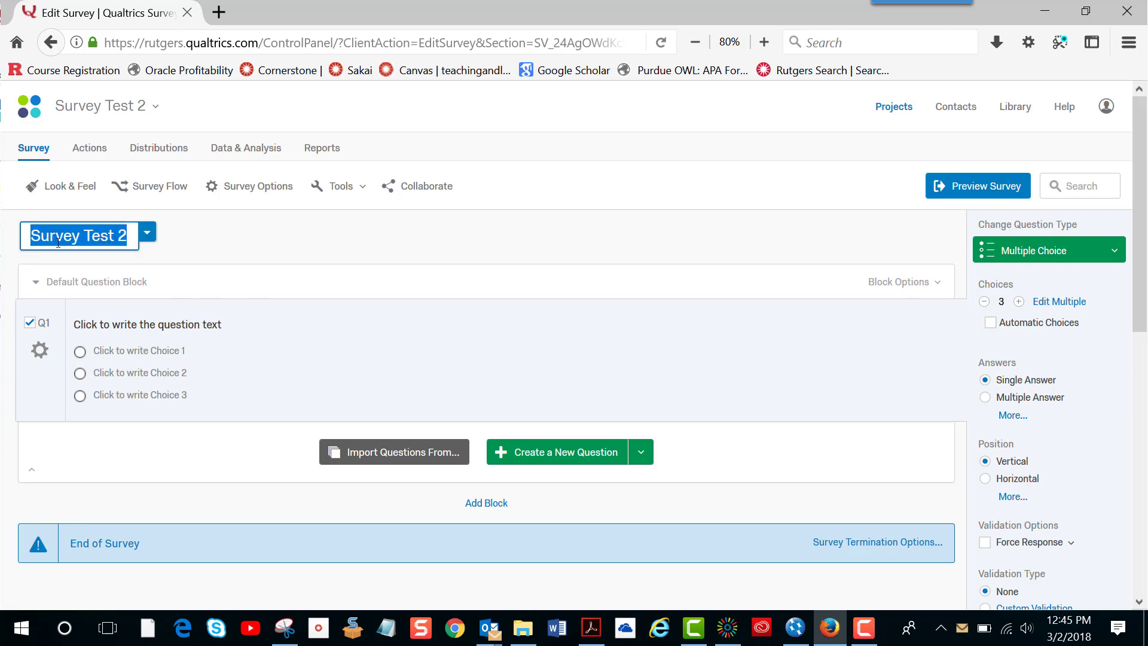
{"action": "left_click", "coordinate": [32, 236]}
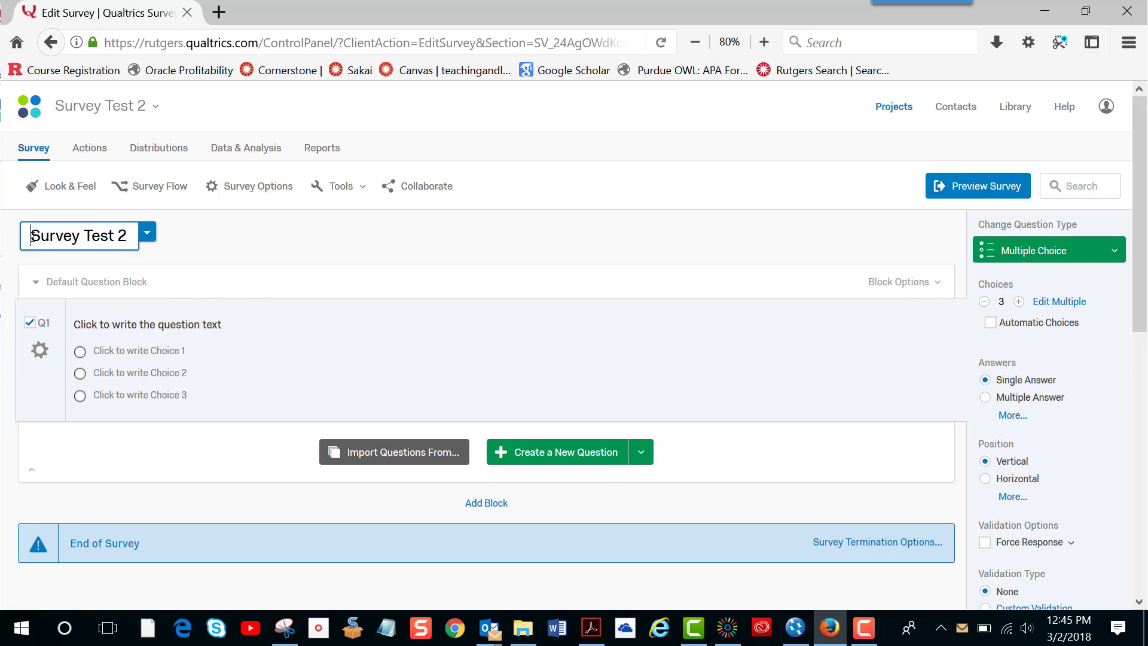
{"action": "type", "text": "wanda"}
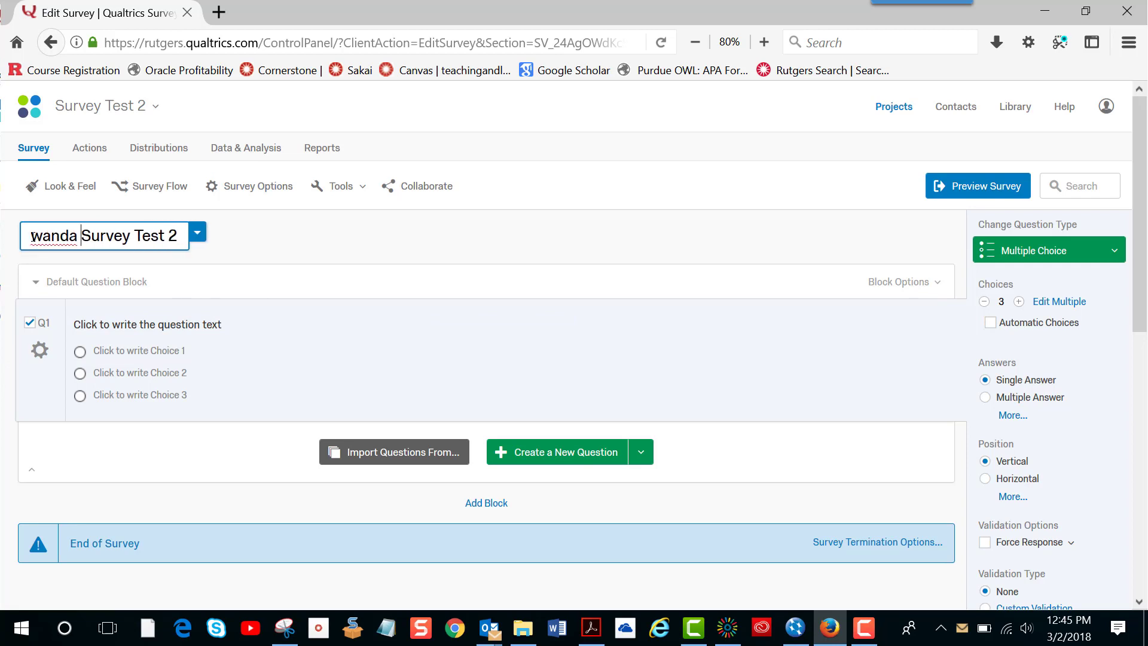
{"action": "key", "text": "BackSpace"}
{"action": "key", "text": "BackSpace"}
{"action": "key", "text": "BackSpace"}
{"action": "key", "text": "BackSpace"}
{"action": "key", "text": "BackSpace"}
{"action": "key", "text": "BackSpace"}
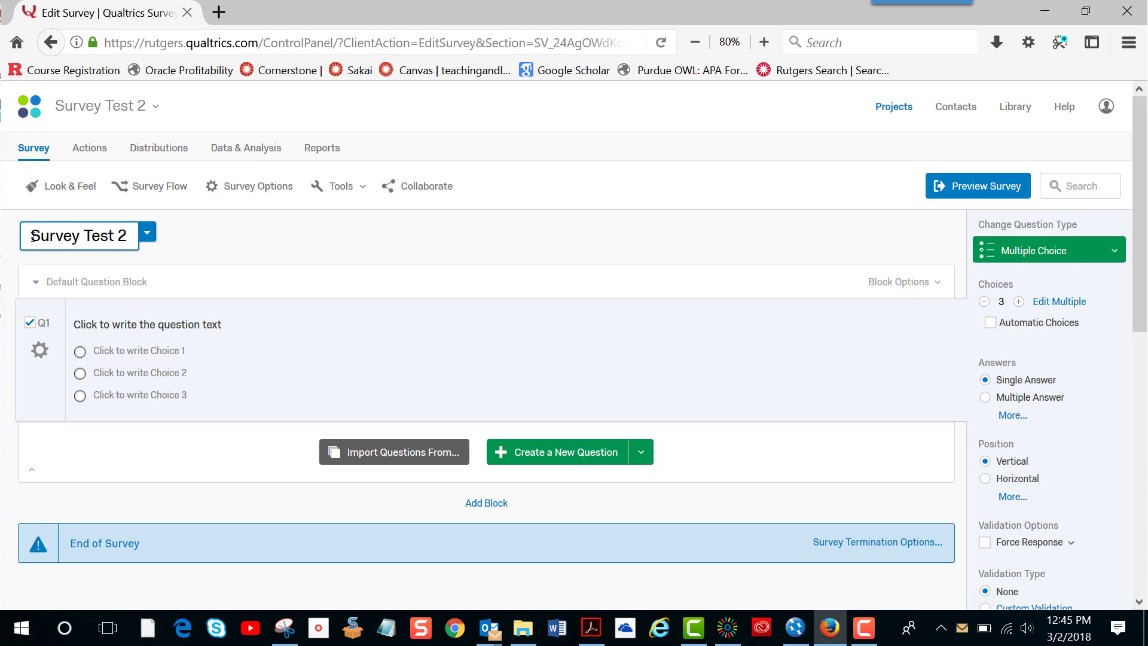
Insert "Cornerstone" at the start of the survey title so it reads "Cornerstone Survey Test 2".
{"action": "type", "text": "Corners"}
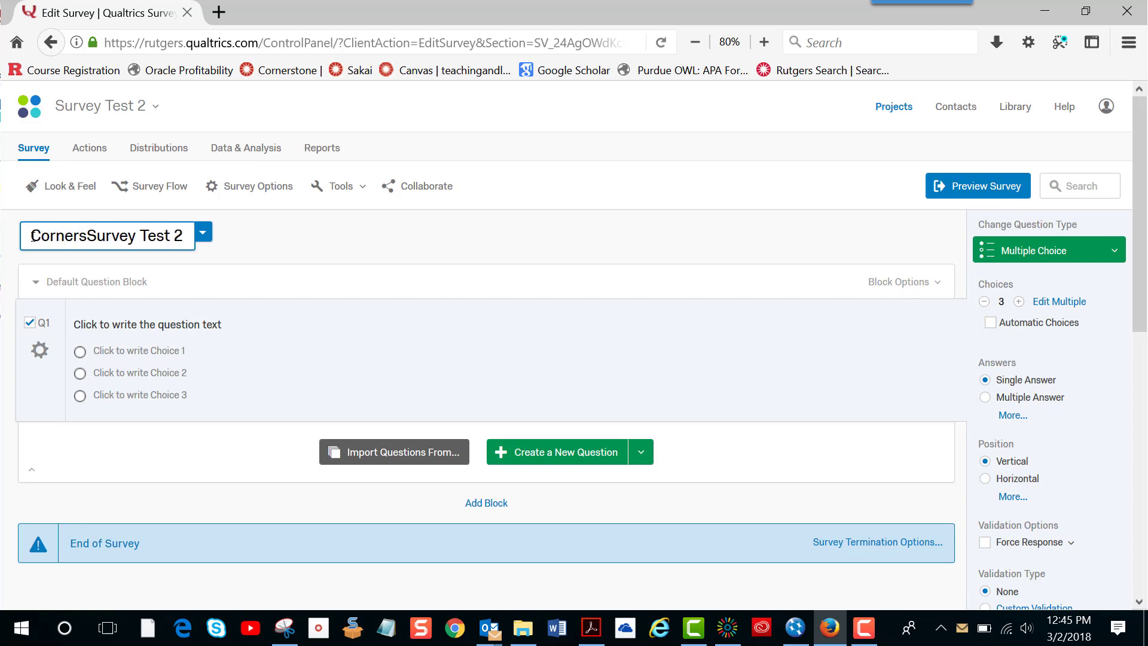
{"action": "type", "text": "tone"}
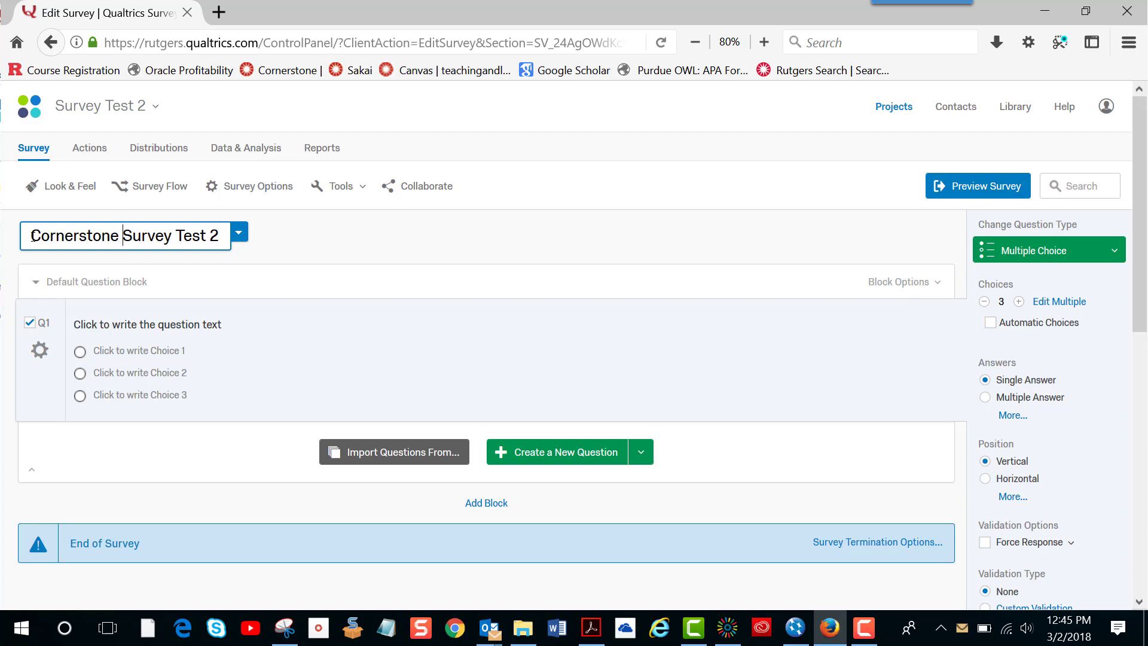
{"action": "left_click", "coordinate": [280, 250]}
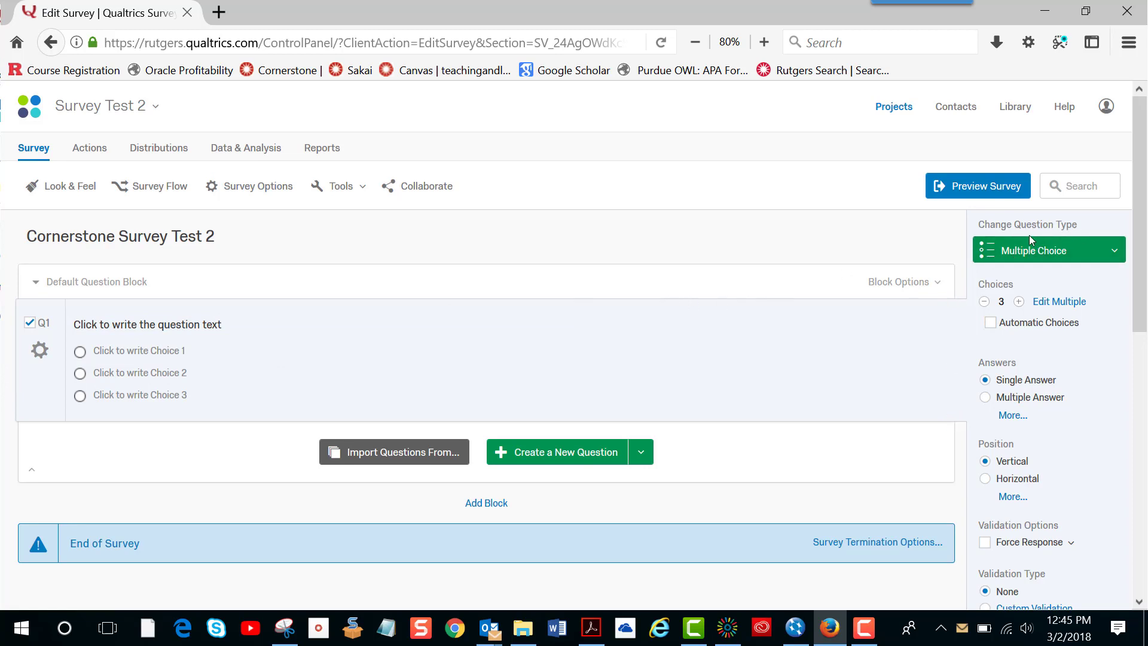
{"action": "mouse_move", "coordinate": [1141, 250]}
{"action": "left_mouse_down"}
{"action": "mouse_move", "coordinate": [1144, 426]}
{"action": "mouse_move", "coordinate": [1141, 241]}
{"action": "left_mouse_up"}
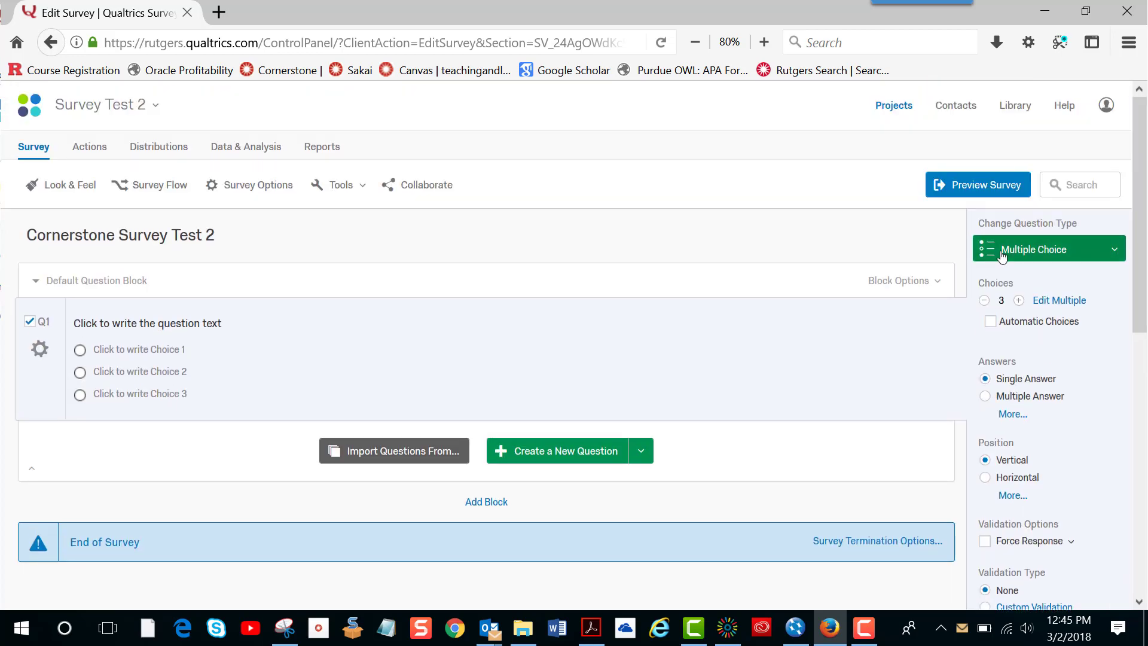
{"action": "left_click", "coordinate": [1116, 251]}
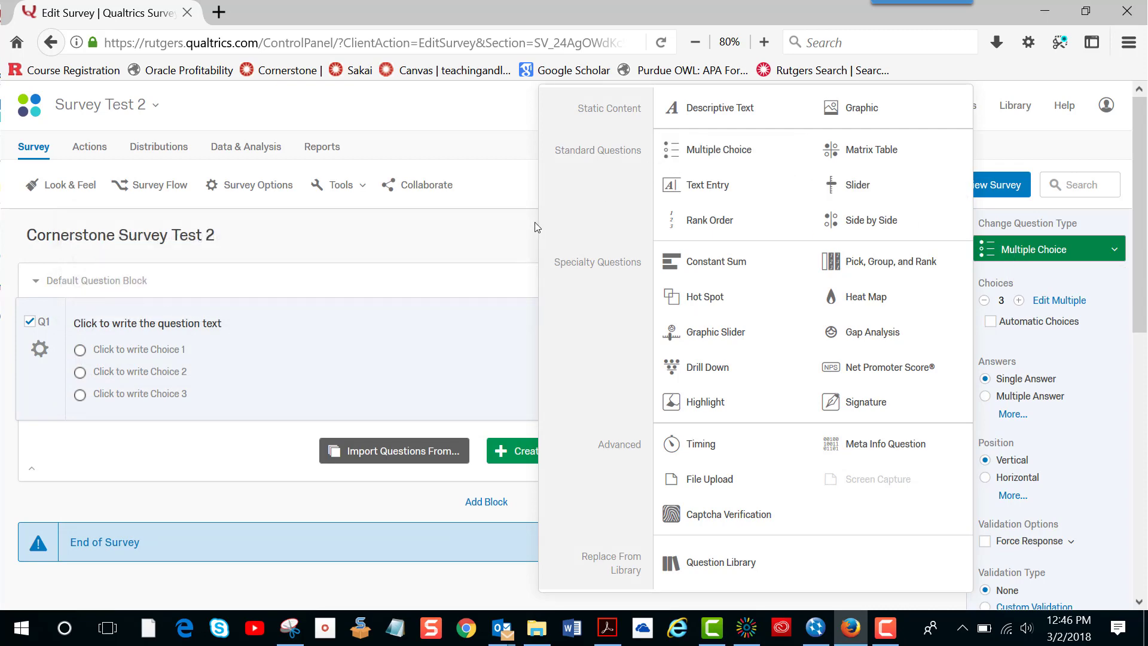
{"action": "left_click", "coordinate": [1013, 140]}
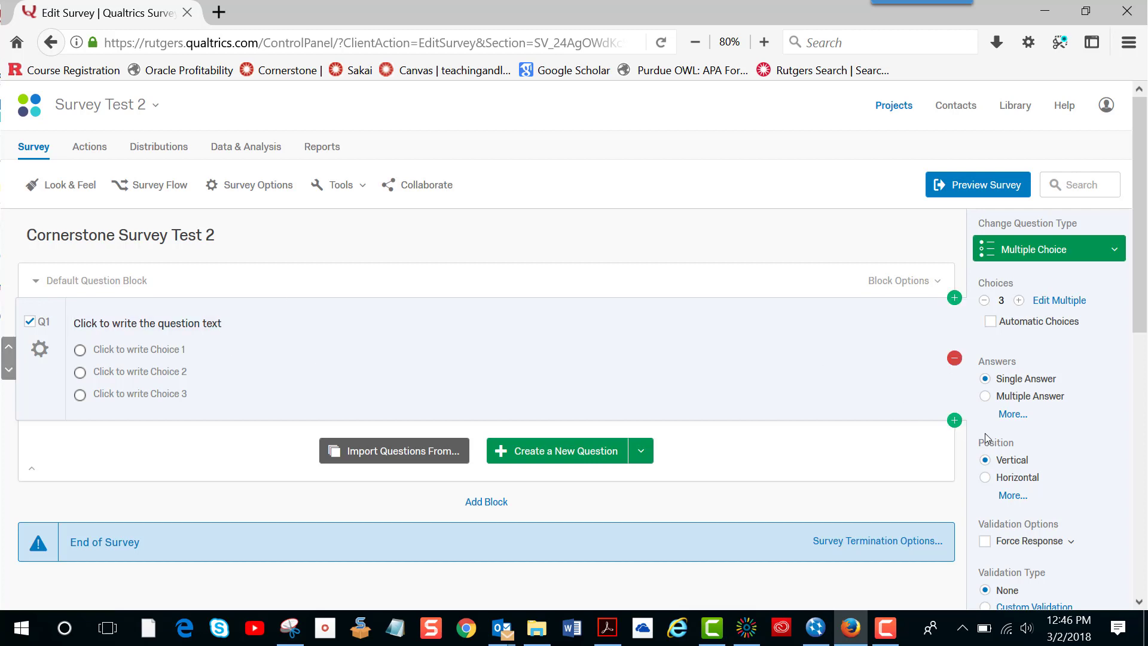
Add two more multiple choice questions, Q2 and Q3, below Q1 in the default question block.
{"action": "left_click", "coordinate": [953, 421]}
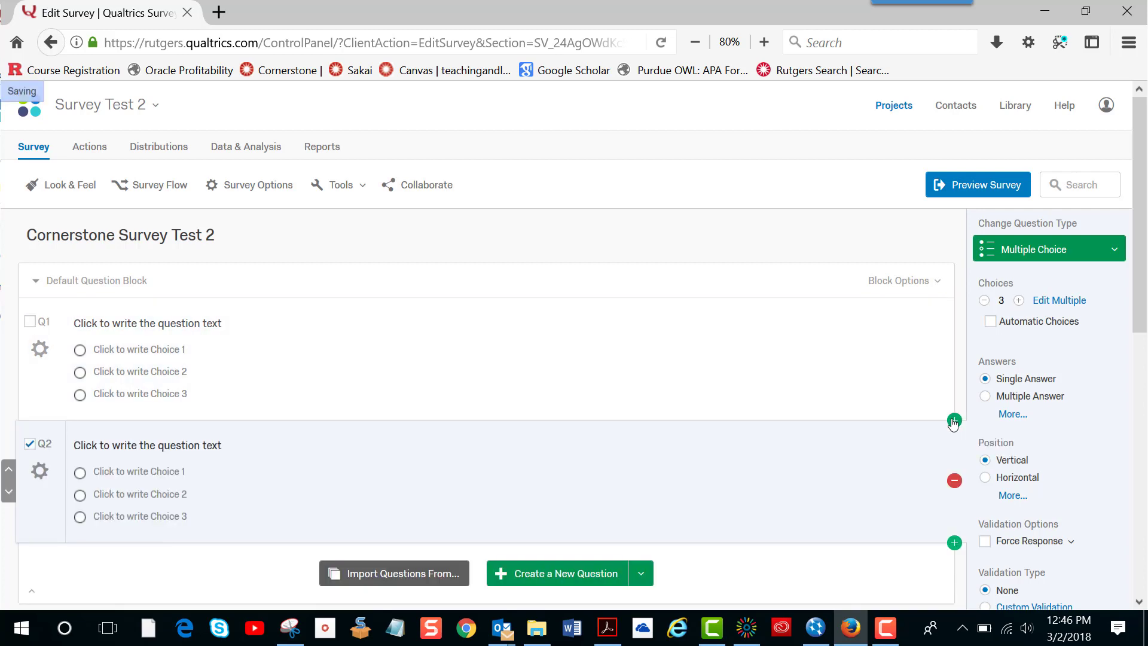
{"action": "left_click", "coordinate": [954, 543]}
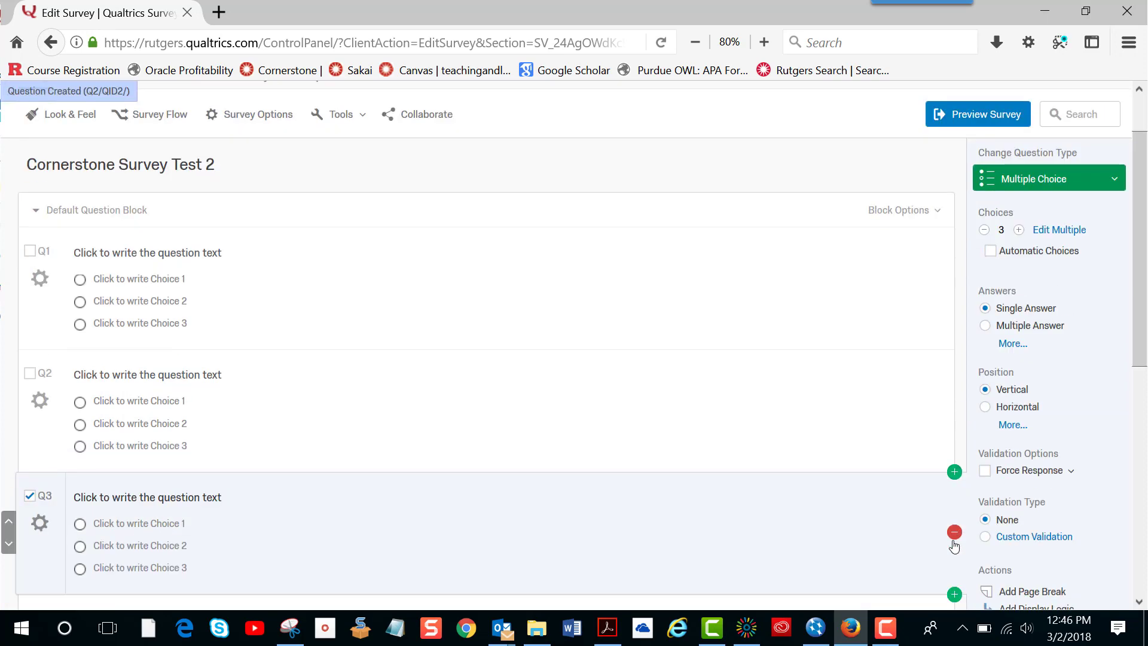
Set the question text of Q1 to "Where do you like to vacation?".
{"action": "left_click", "coordinate": [183, 251]}
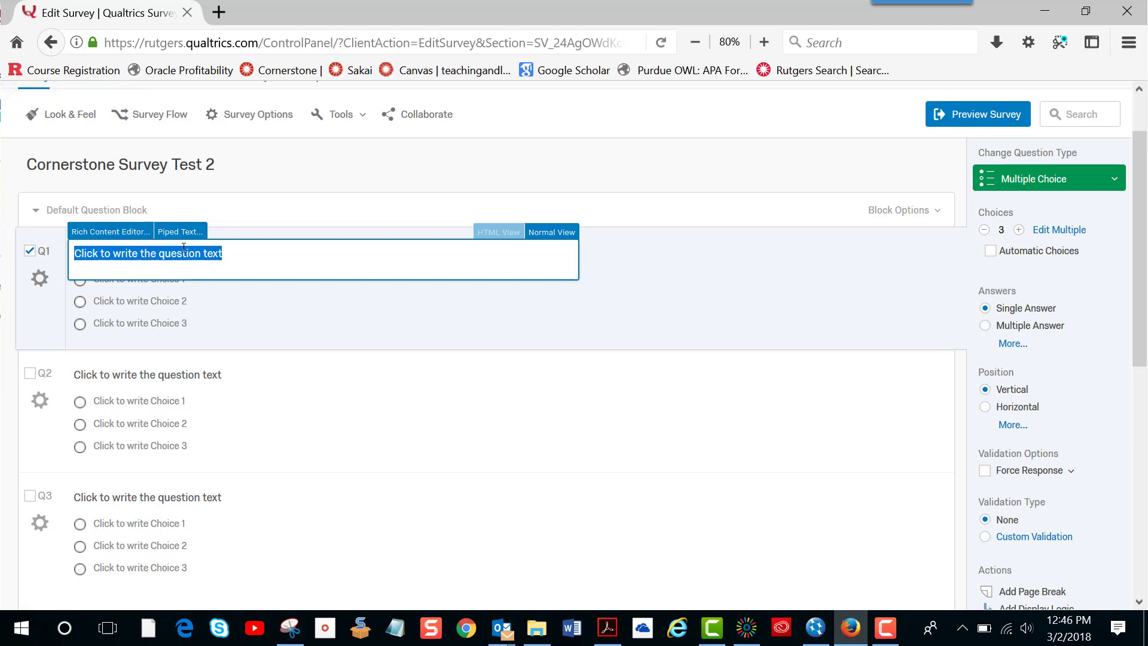
{"action": "type", "text": "Wh"}
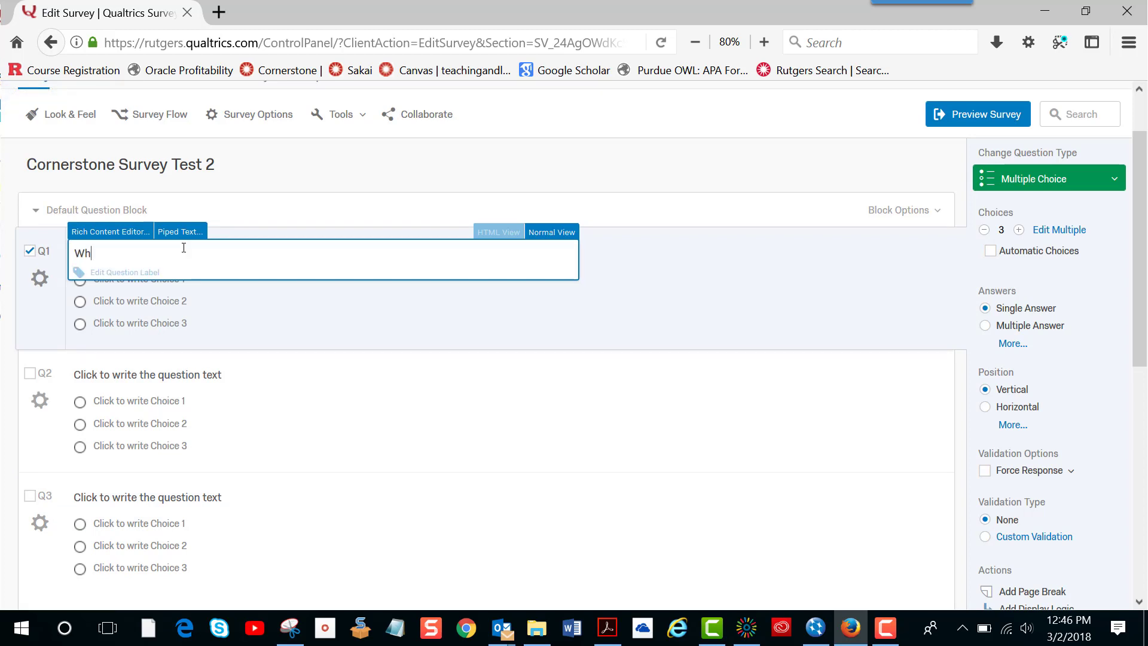
{"action": "type", "text": "ere"}
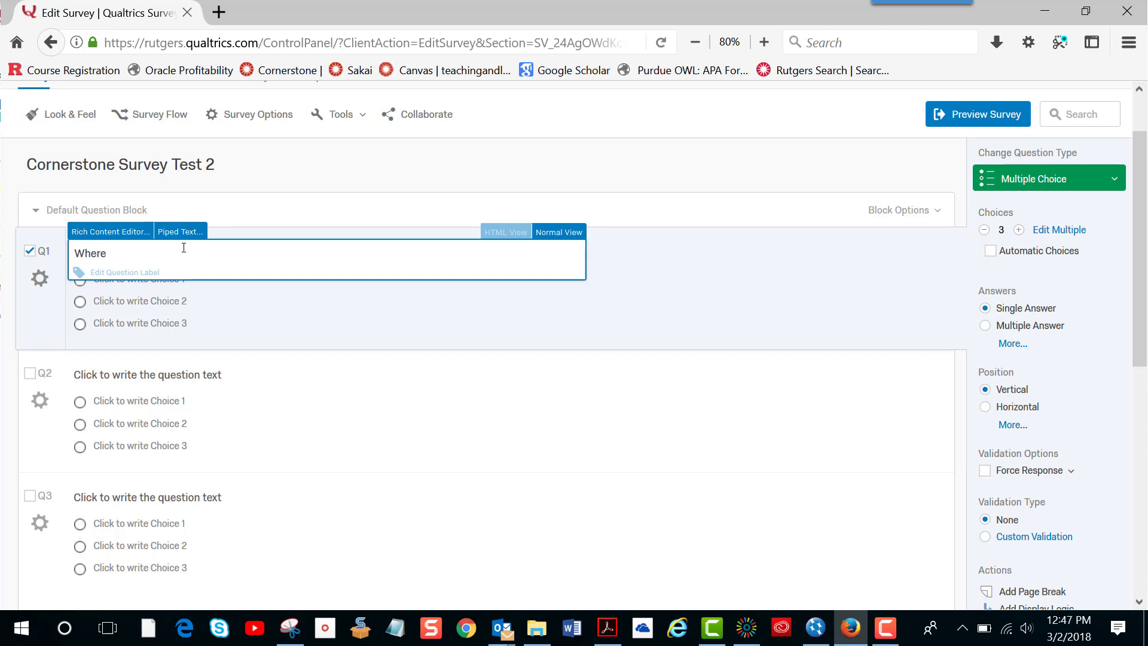
{"action": "type", "text": " do you like"}
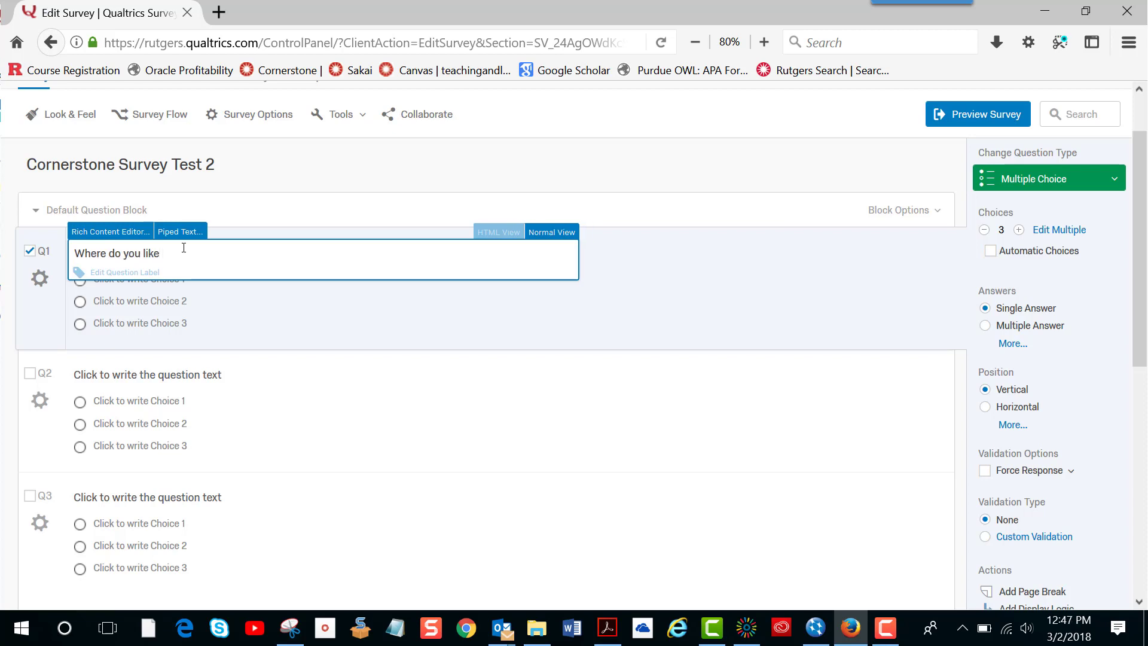
{"action": "type", "text": " to vaca"}
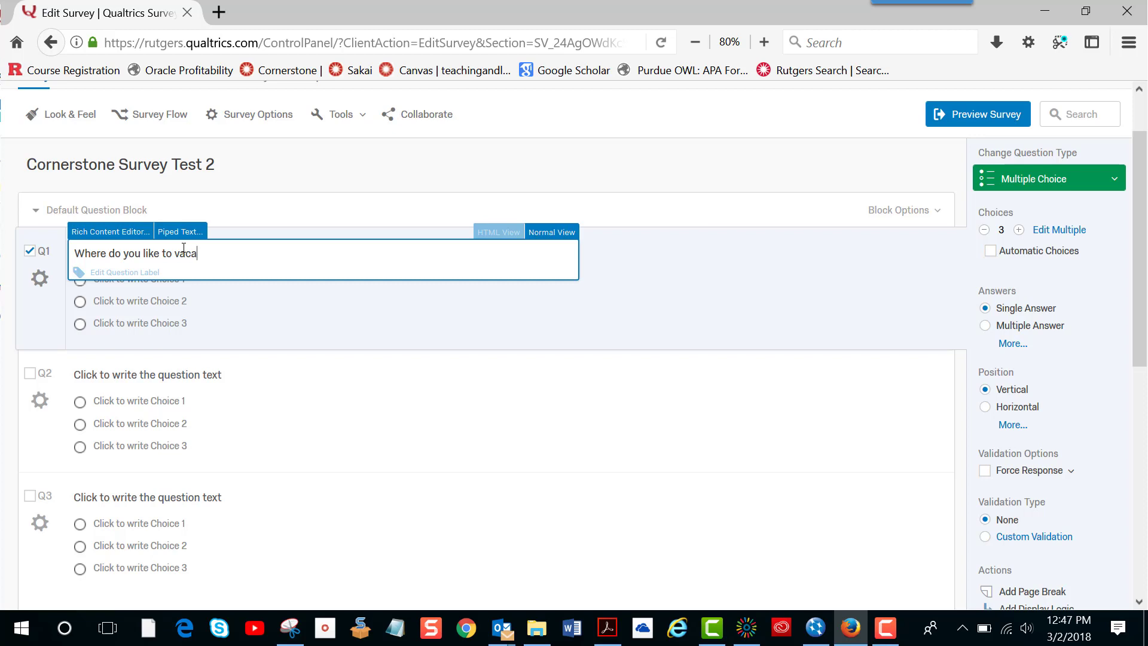
{"action": "type", "text": "tion?"}
{"action": "left_click", "coordinate": [225, 308]}
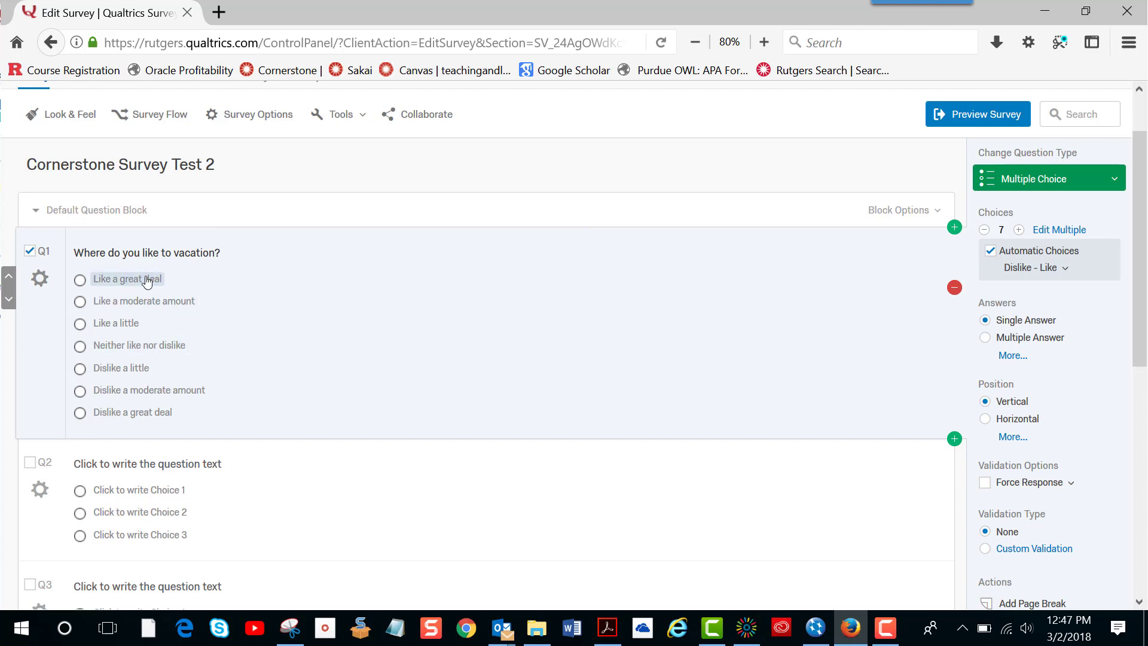
Replace Q1's first answer choice with "Orlando Florida" and add "New York" as the choice directly below it.
{"action": "left_click", "coordinate": [101, 286]}
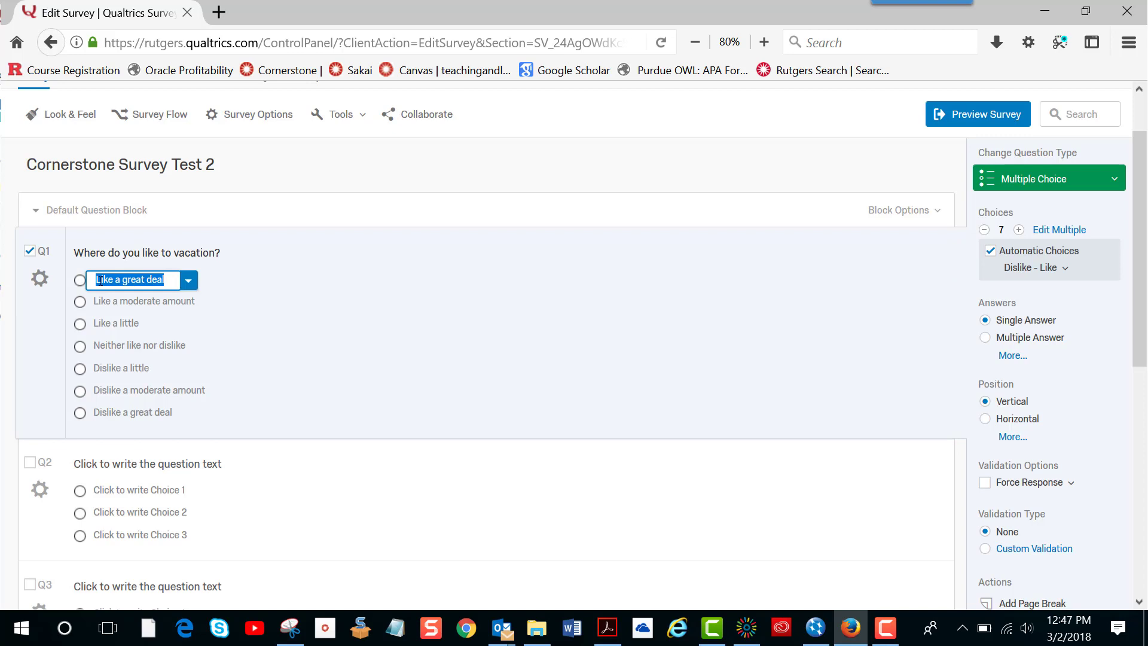
{"action": "type", "text": "Orlando"}
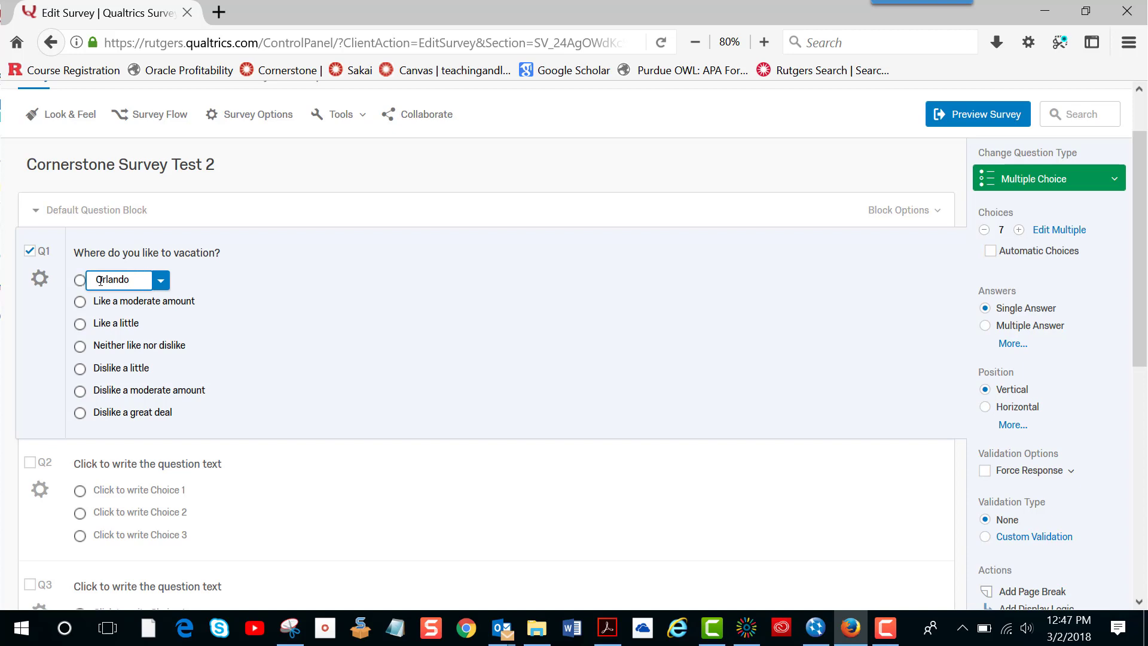
{"action": "type", "text": " Florida"}
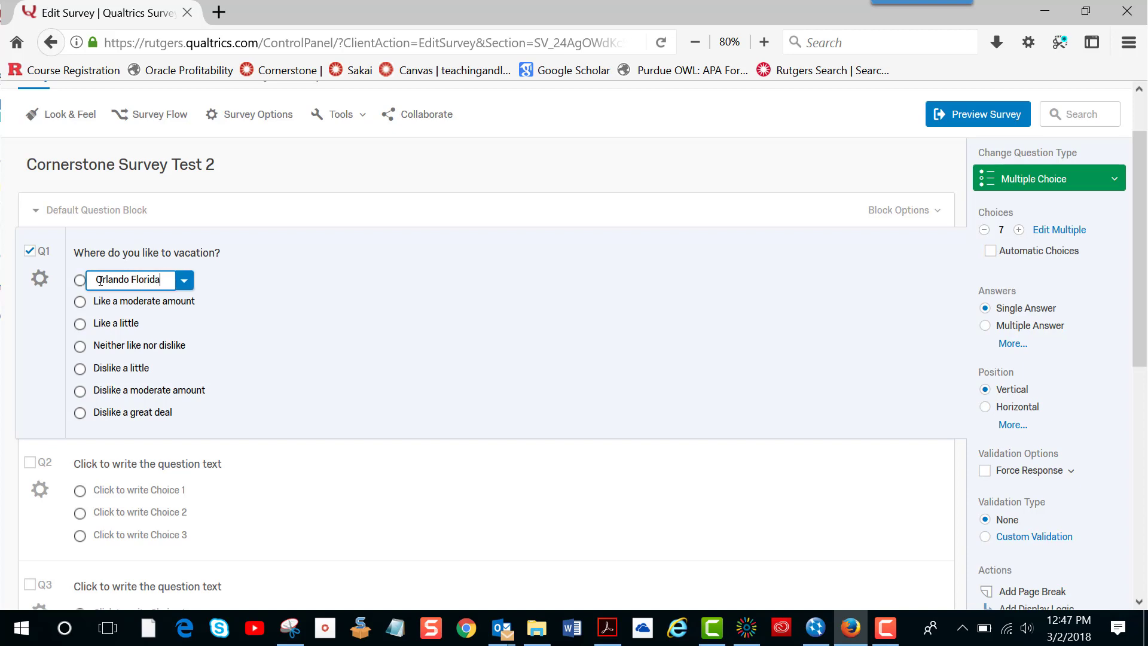
{"action": "key", "text": "Return"}
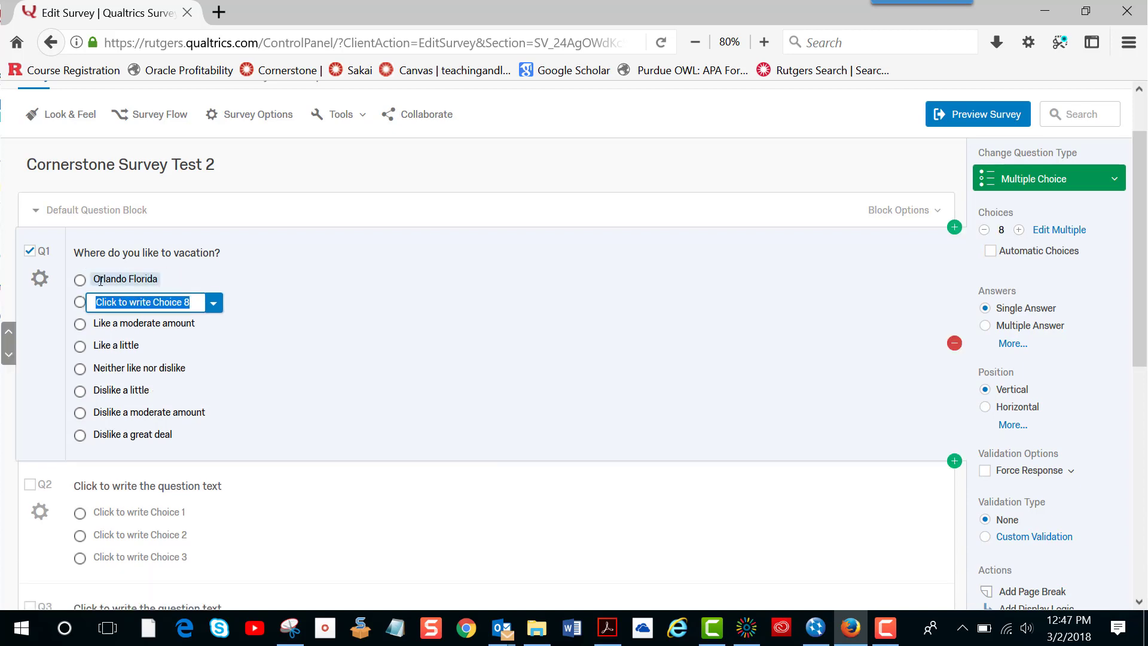
{"action": "type", "text": "New Yr"}
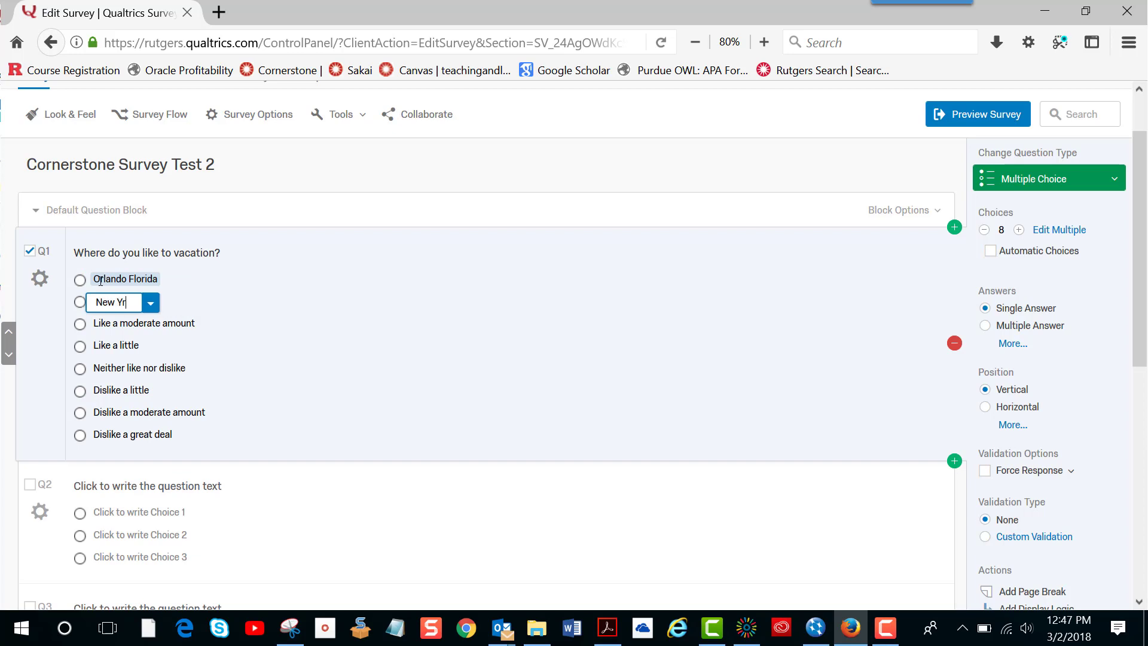
{"action": "key", "text": "BackSpace"}
{"action": "type", "text": "ork"}
{"action": "key", "text": "Return"}
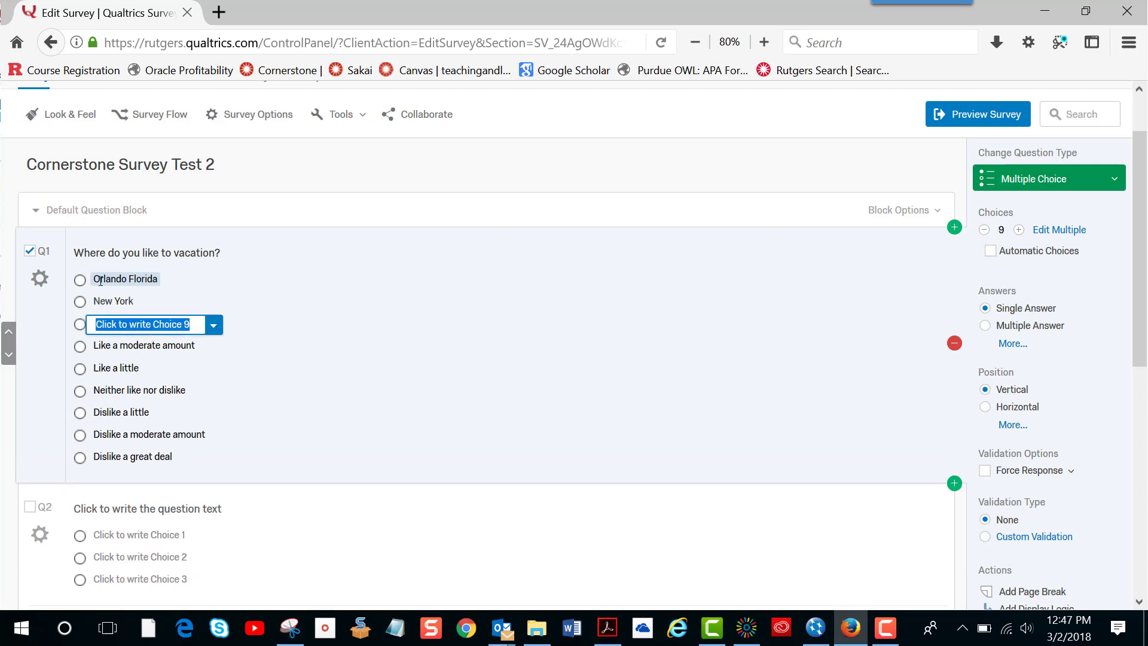
Add the answer choices "Utah", "Puerto Rico" and "Other" to Q1, in that order below "New York".
{"action": "type", "text": "Utah"}
{"action": "key", "text": "Return"}
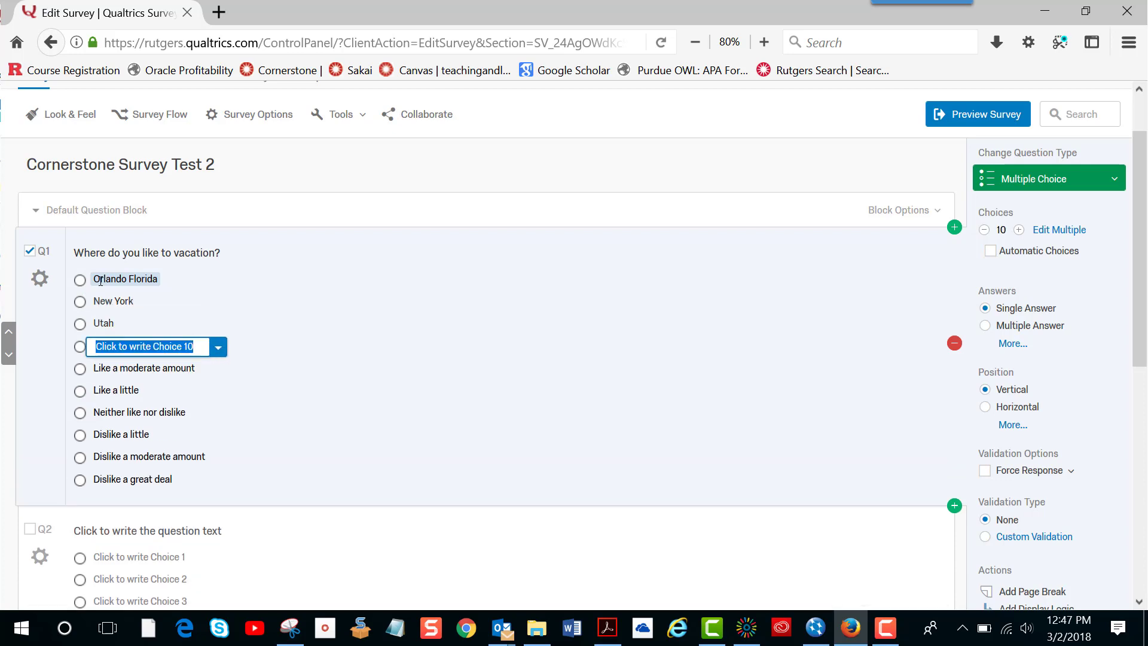
{"action": "type", "text": "P"}
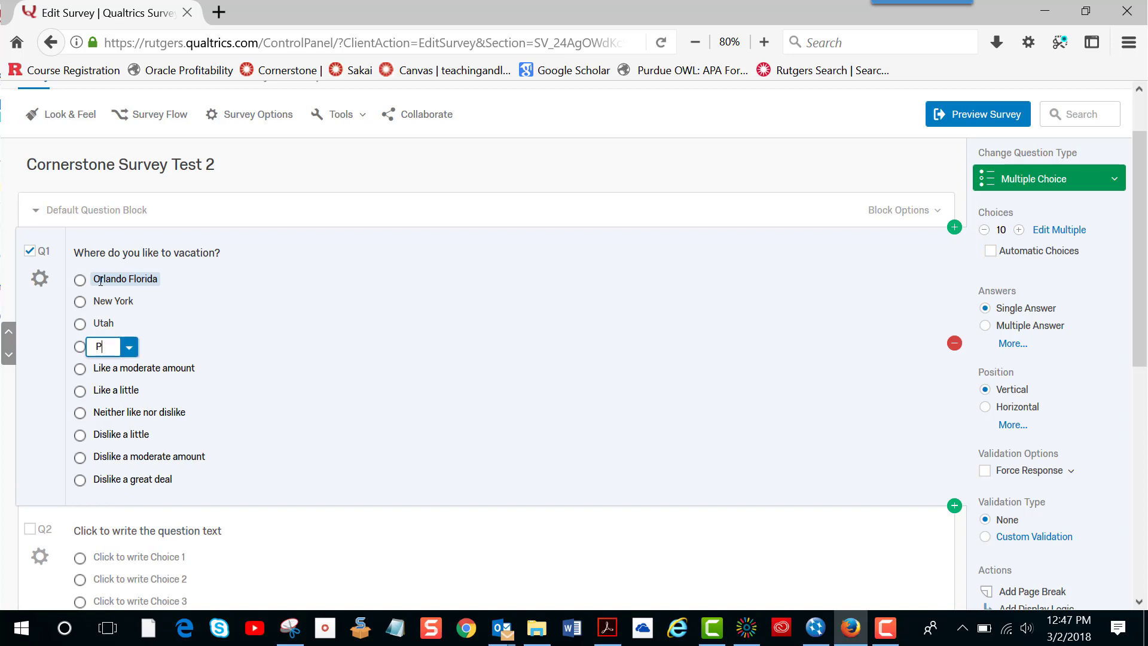
{"action": "type", "text": "uerto Rico"}
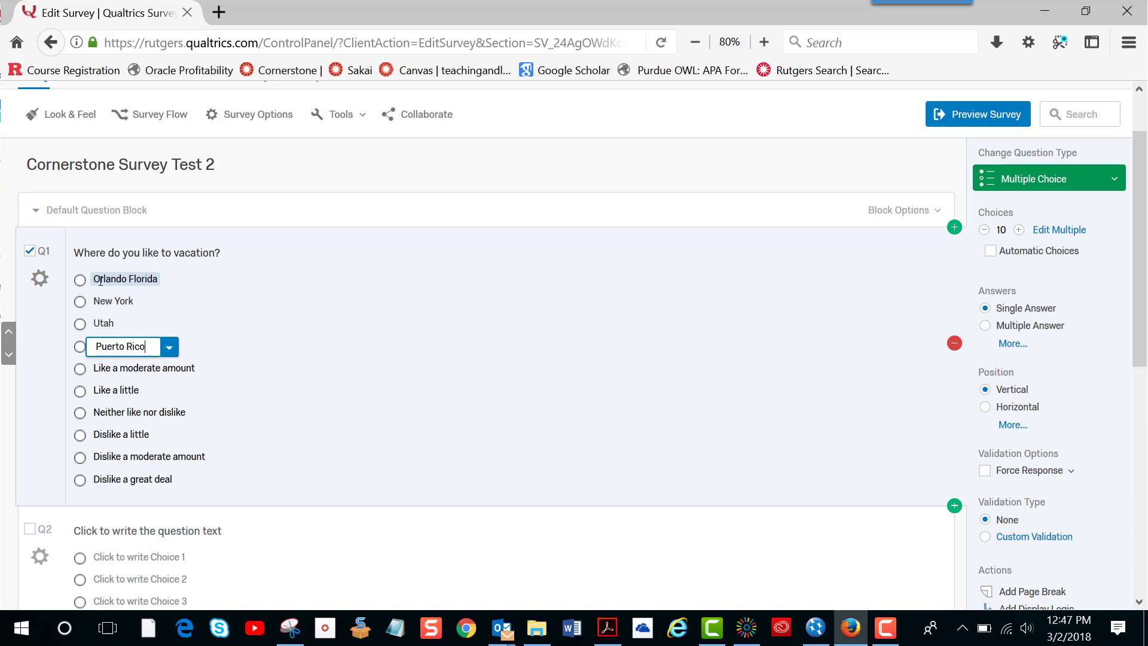
{"action": "key", "text": "Return"}
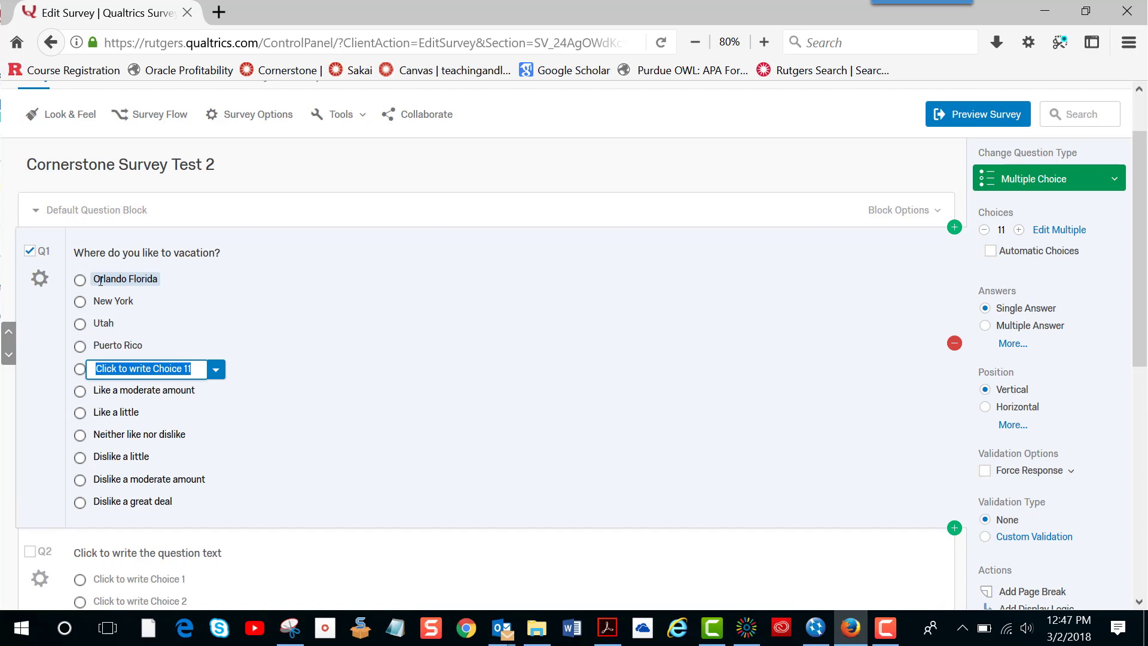
{"action": "type", "text": "Other"}
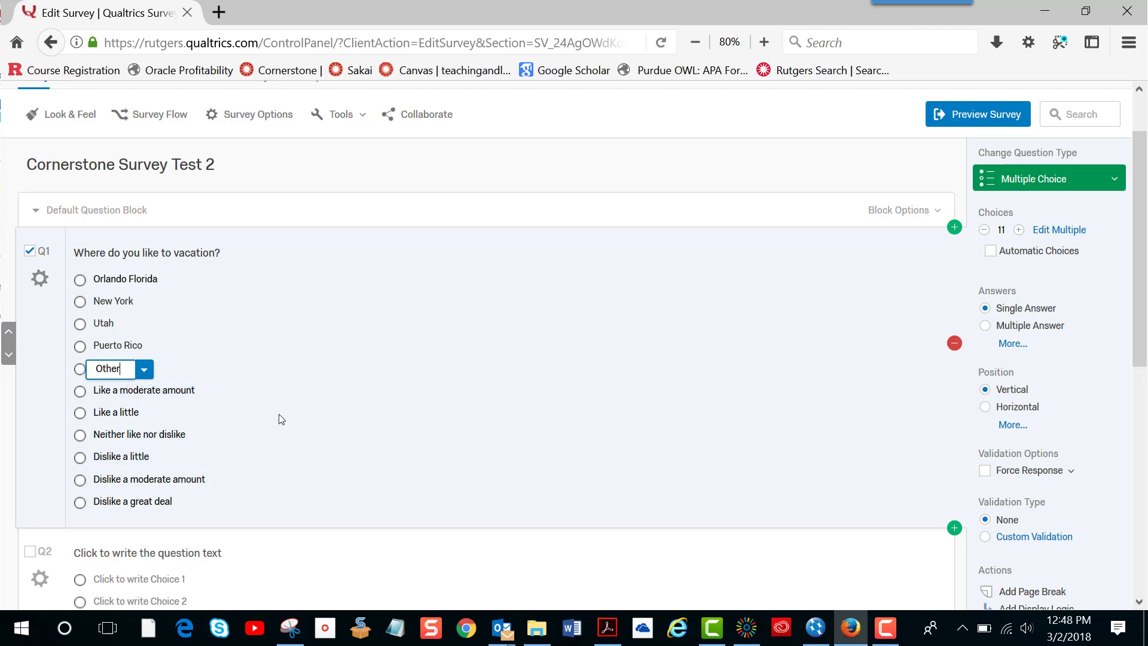
{"action": "left_click", "coordinate": [342, 448]}
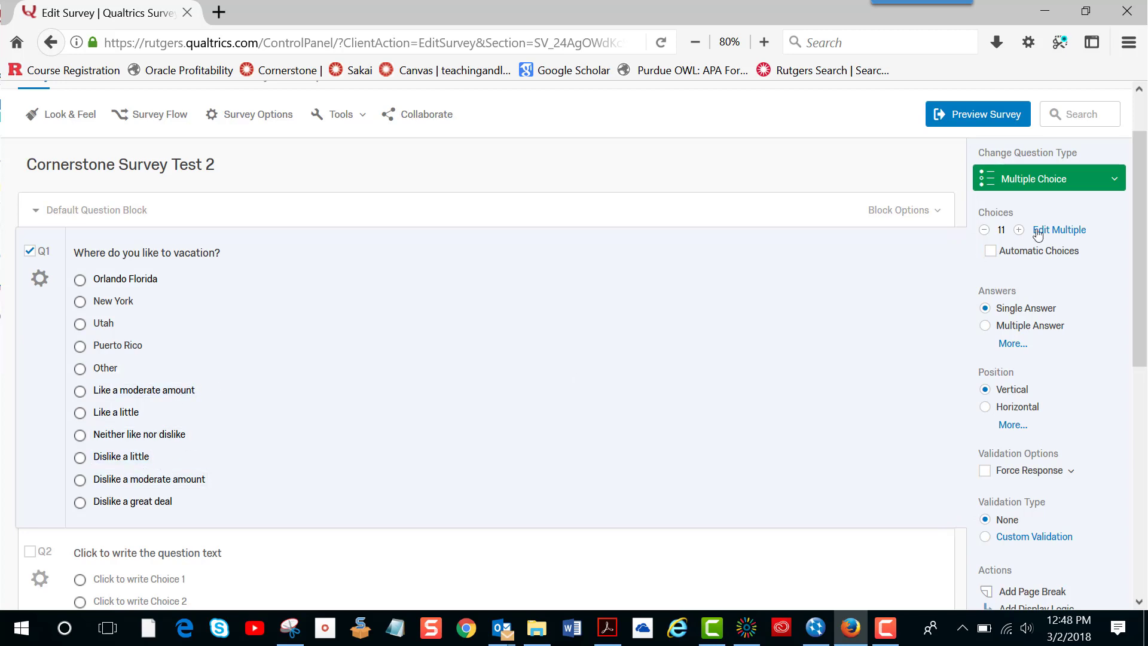
Reduce Q1 to 5 choices, removing the leftover like/dislike choices below "Other".
{"action": "left_click", "coordinate": [984, 230]}
{"action": "left_click", "coordinate": [984, 230]}
{"action": "left_click", "coordinate": [984, 231]}
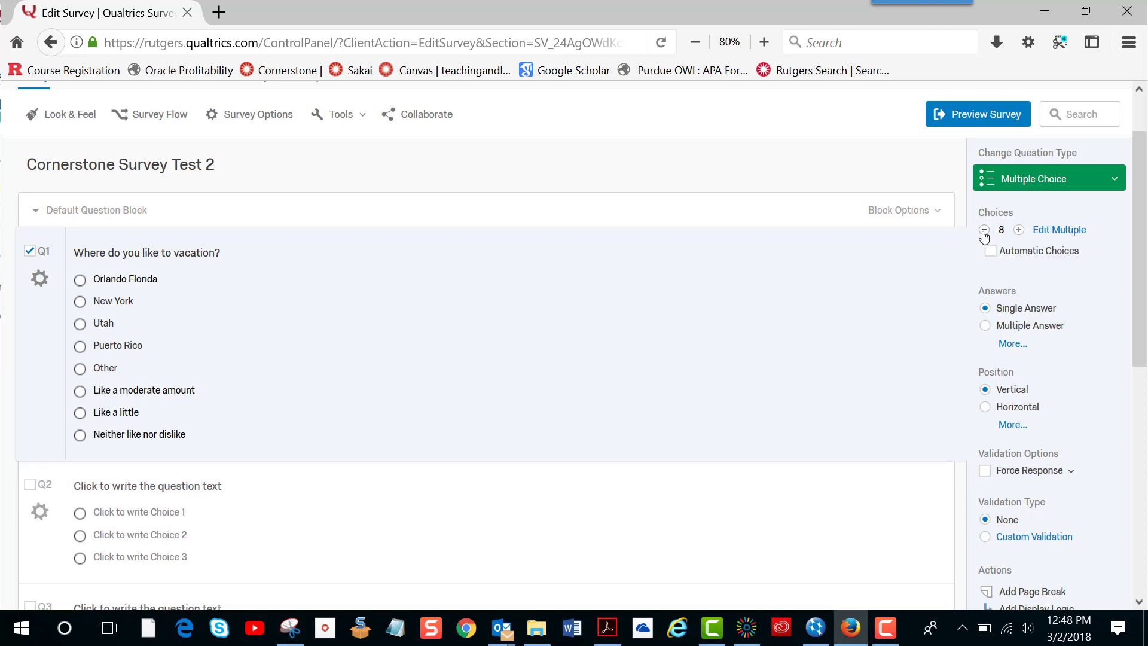
{"action": "left_click", "coordinate": [984, 230]}
{"action": "left_click", "coordinate": [984, 231]}
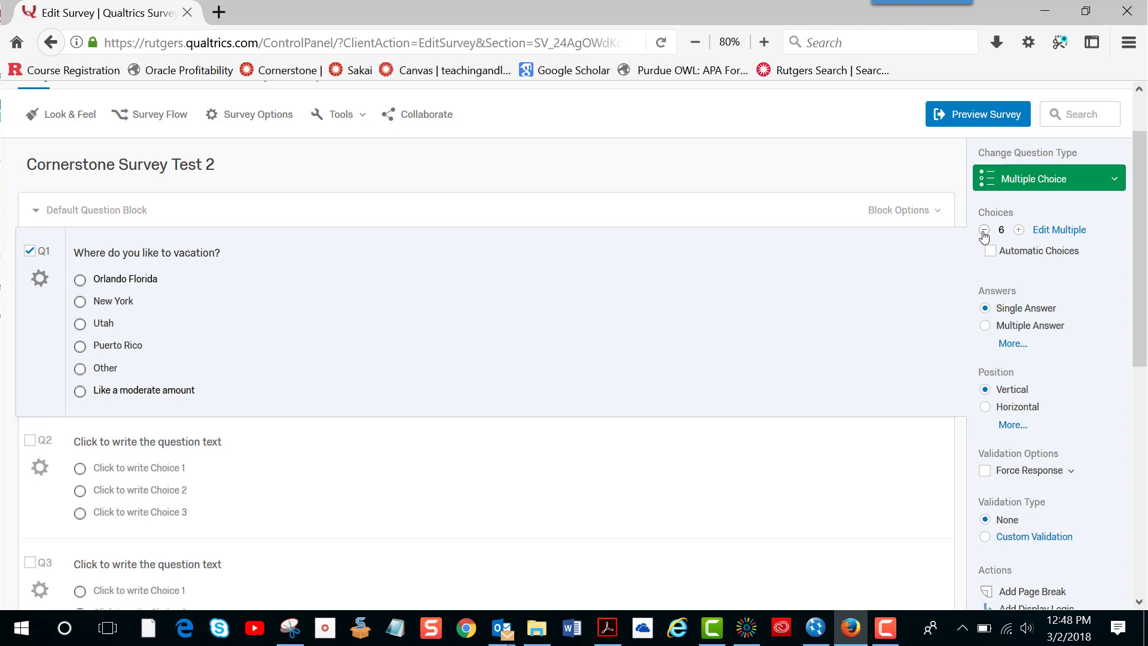
{"action": "left_click", "coordinate": [984, 230]}
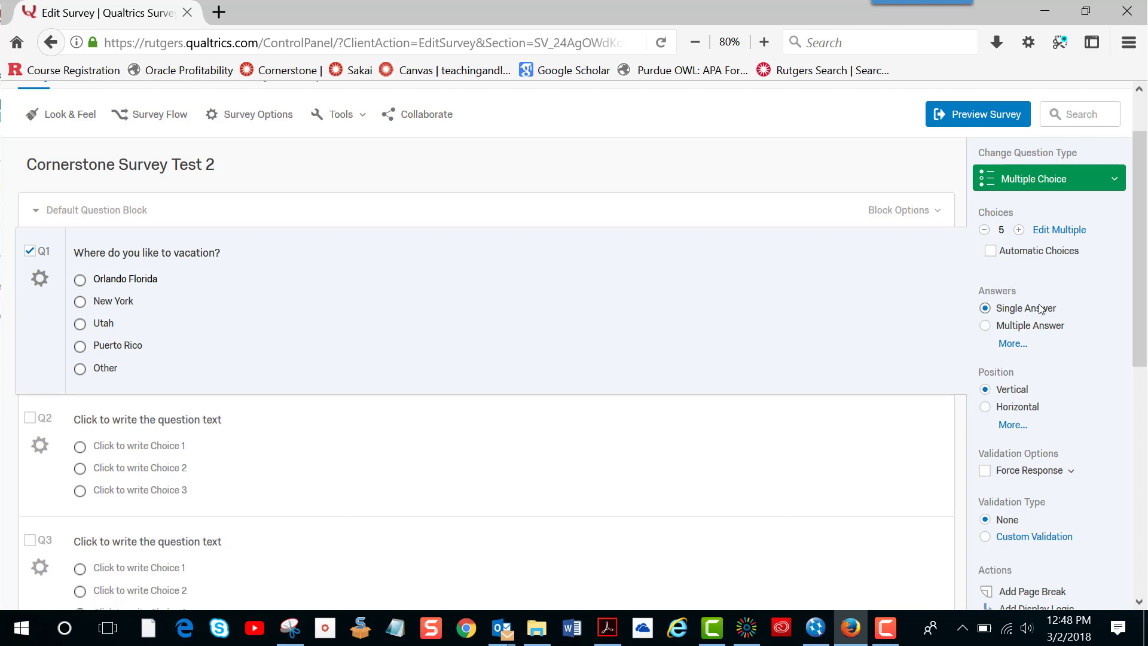
Try the Dropdown List answer format on Q1 with its choices expanded, and return the question to Single Answer.
{"action": "left_click", "coordinate": [1013, 344]}
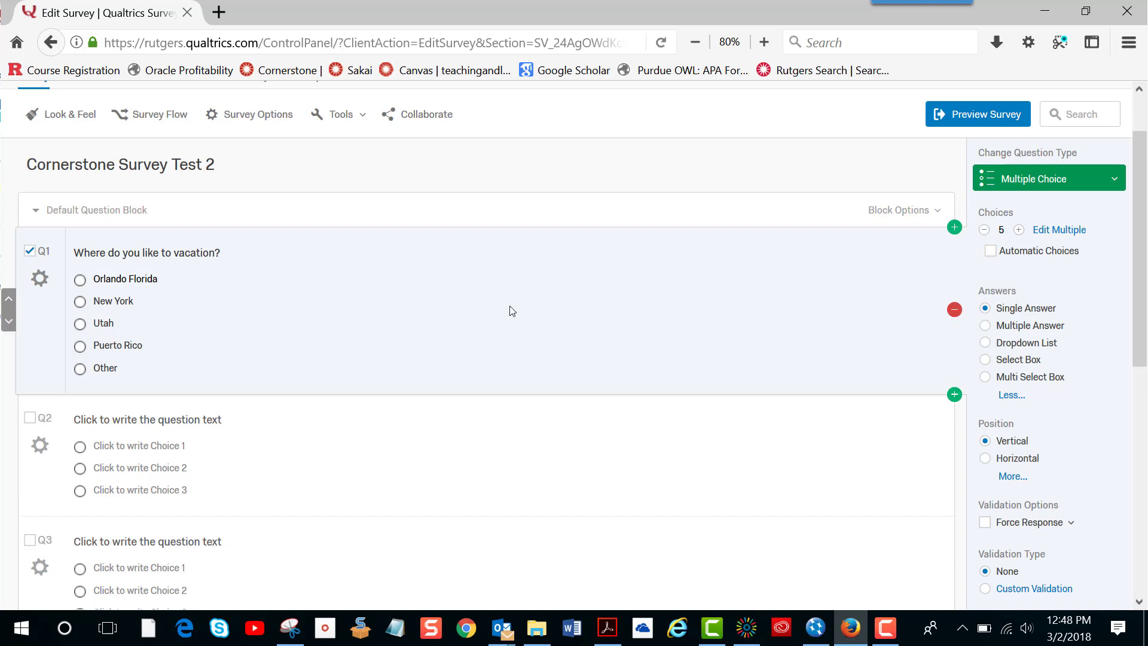
{"action": "left_click", "coordinate": [1026, 344]}
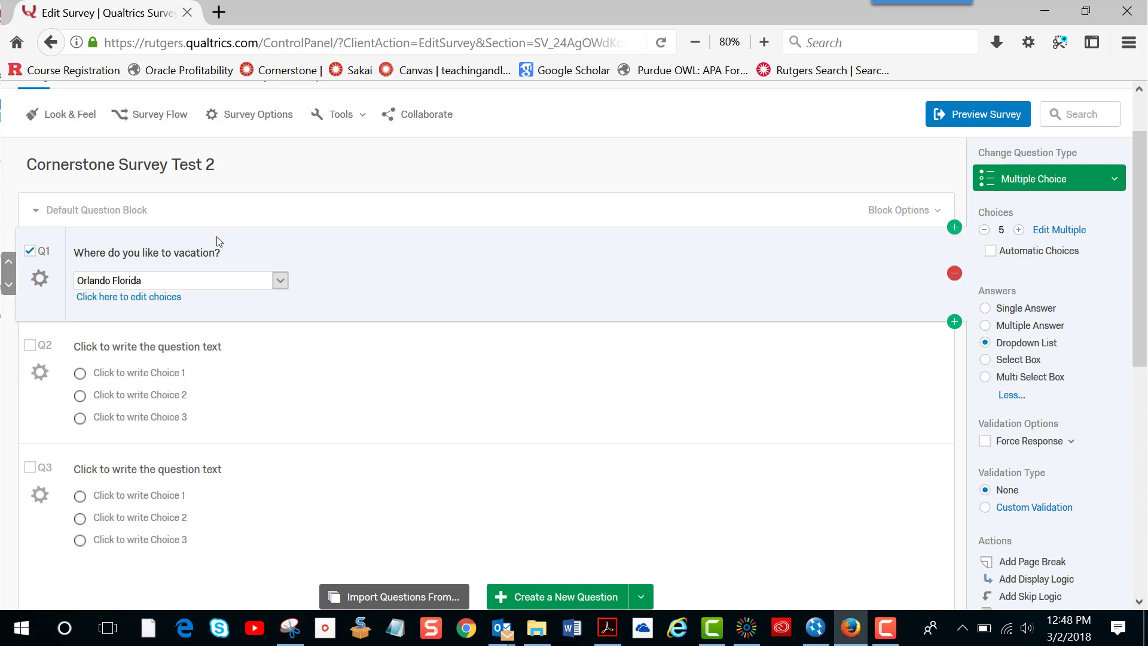
{"action": "left_click", "coordinate": [281, 281]}
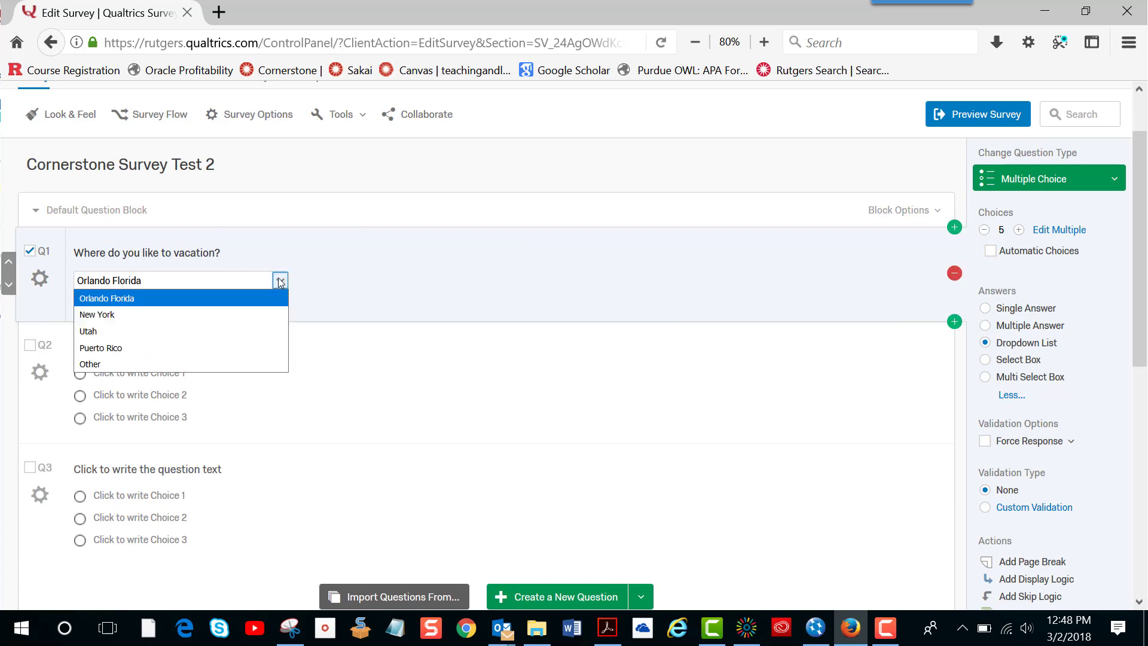
{"action": "left_click", "coordinate": [369, 276]}
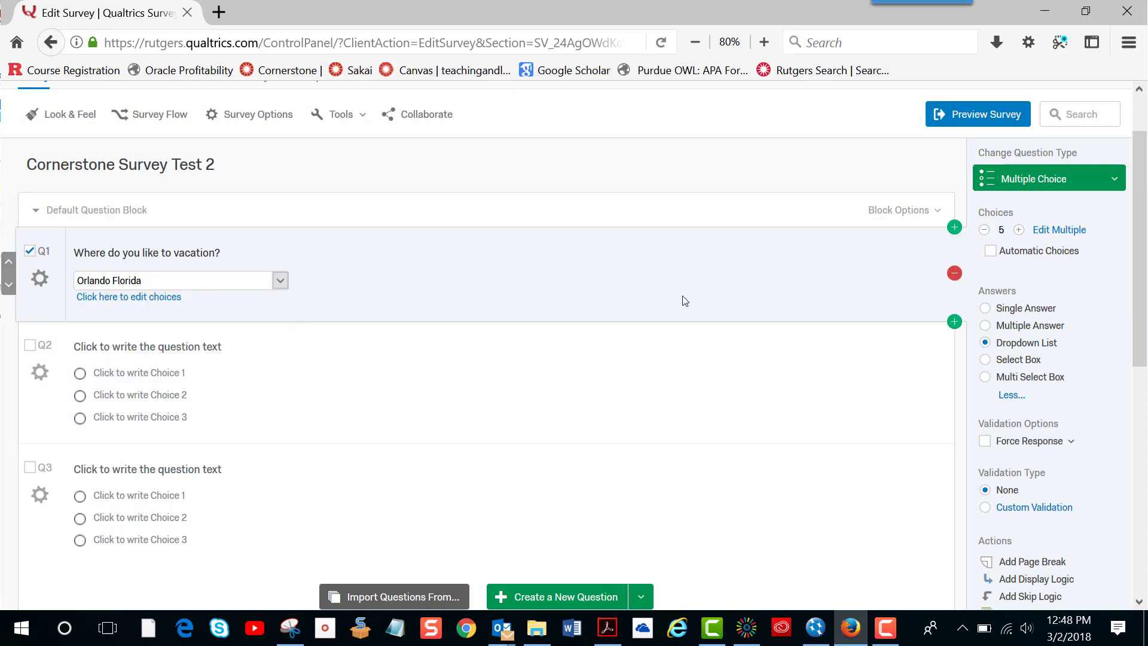
{"action": "left_click", "coordinate": [986, 309]}
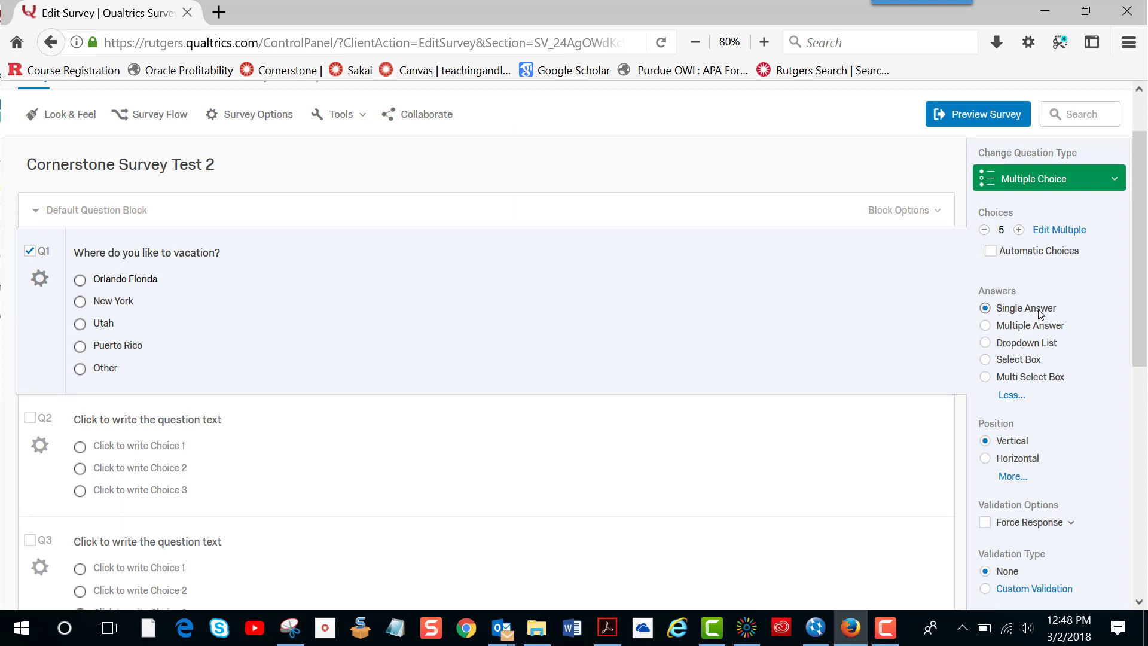
Try the Multiple Answer format on Q1 by ticking "Orlando Florida" and "New York", and return the question to Single Answer.
{"action": "left_click", "coordinate": [986, 326]}
{"action": "left_click", "coordinate": [80, 280]}
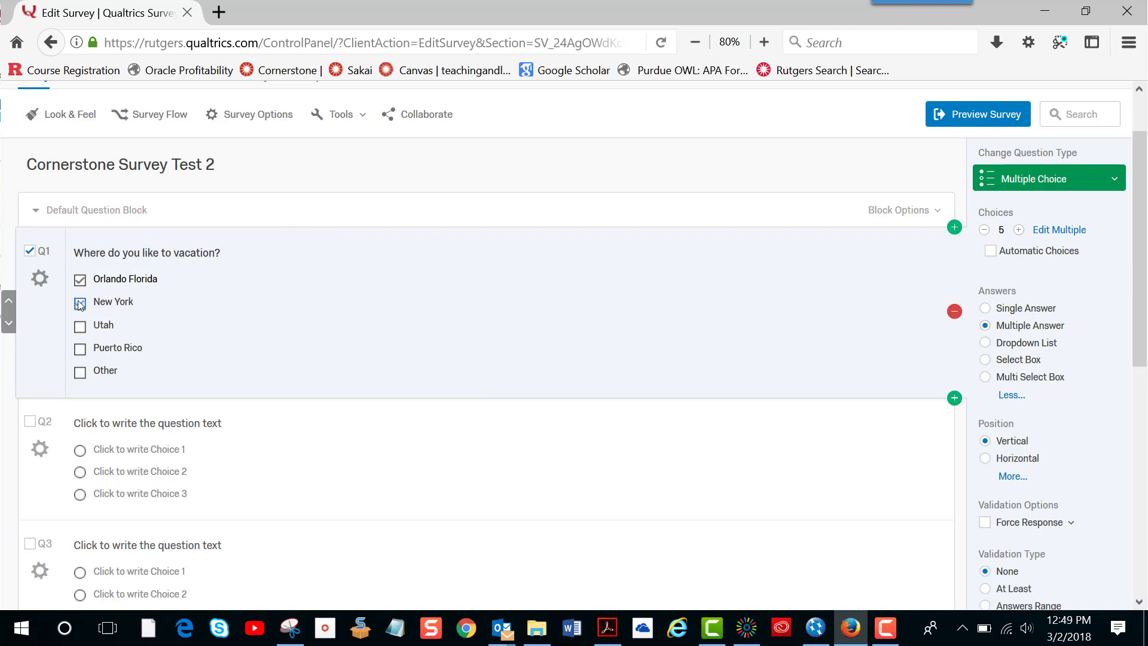
{"action": "left_click", "coordinate": [79, 304]}
{"action": "left_click", "coordinate": [985, 308]}
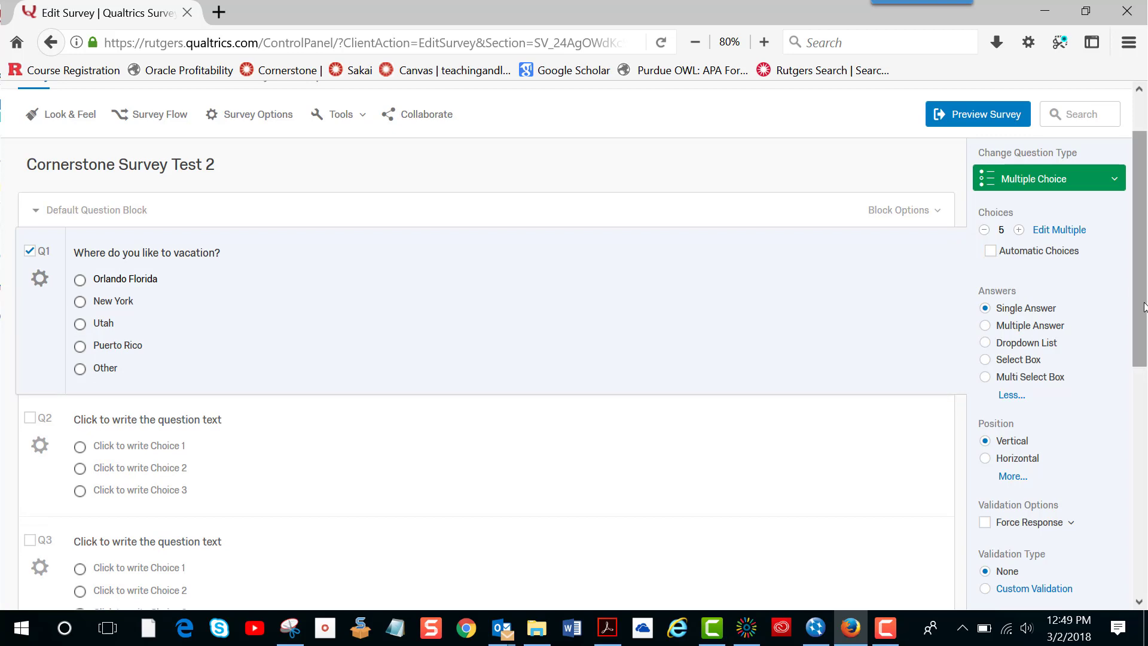
Set the position of Q1's answer choices to Horizontal.
{"action": "mouse_move", "coordinate": [1145, 307]}
{"action": "left_mouse_down"}
{"action": "mouse_move", "coordinate": [1144, 327]}
{"action": "mouse_move", "coordinate": [1142, 296]}
{"action": "left_mouse_up"}
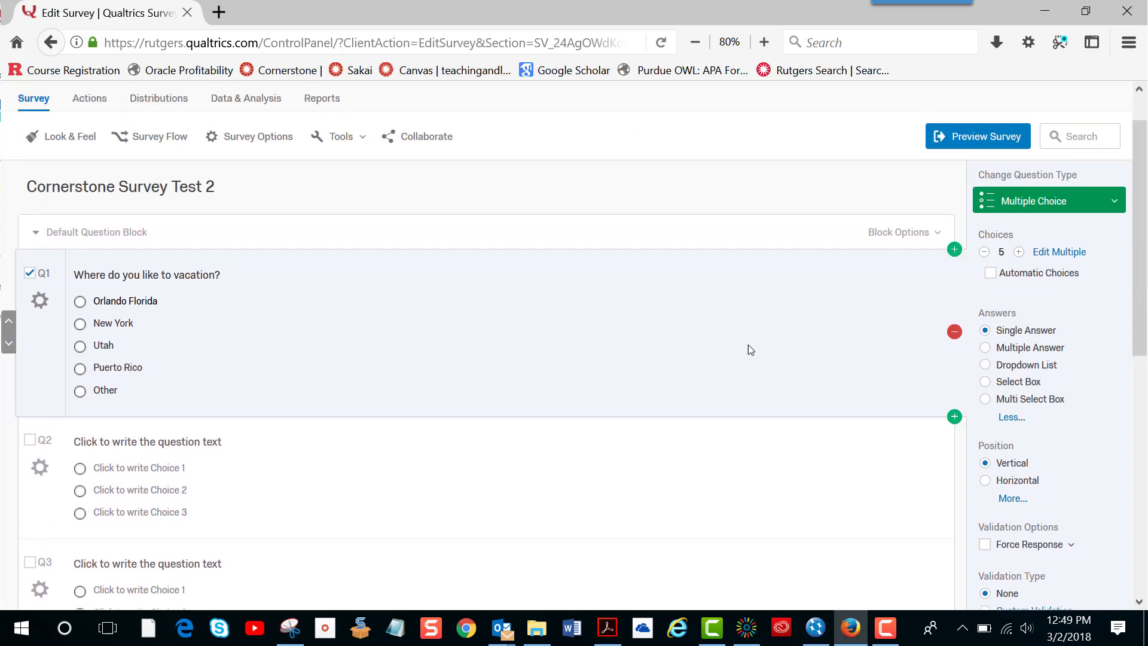
{"action": "left_click", "coordinate": [985, 481]}
{"action": "left_click", "coordinate": [987, 482]}
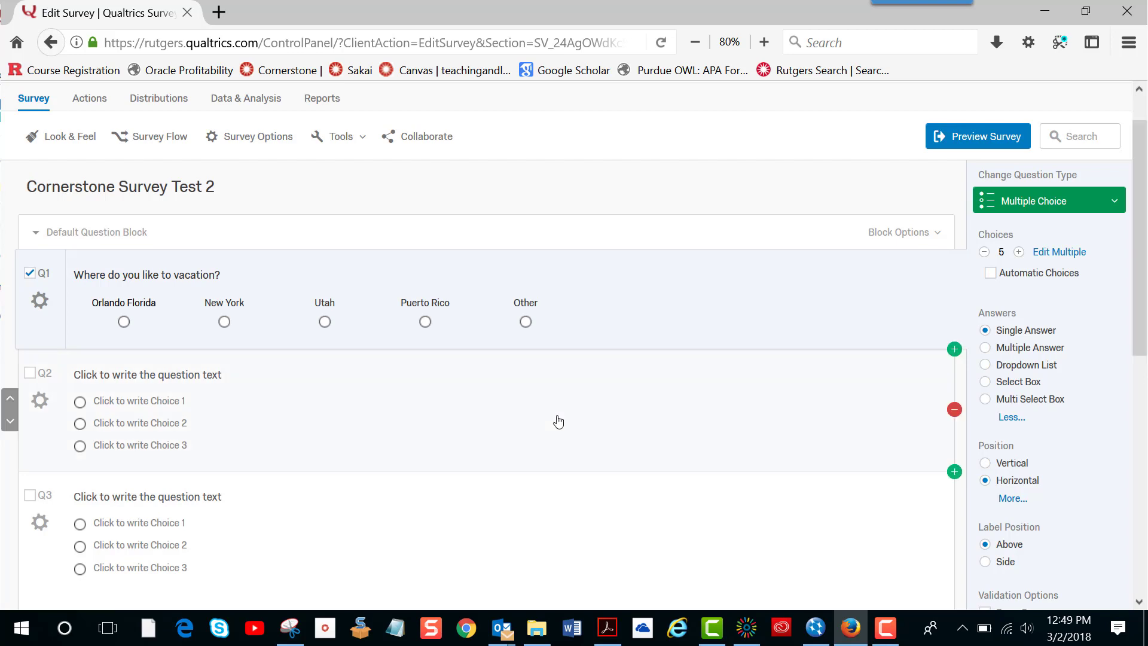
Change the question type of Q2 from Multiple Choice to Text Entry.
{"action": "left_click", "coordinate": [319, 389]}
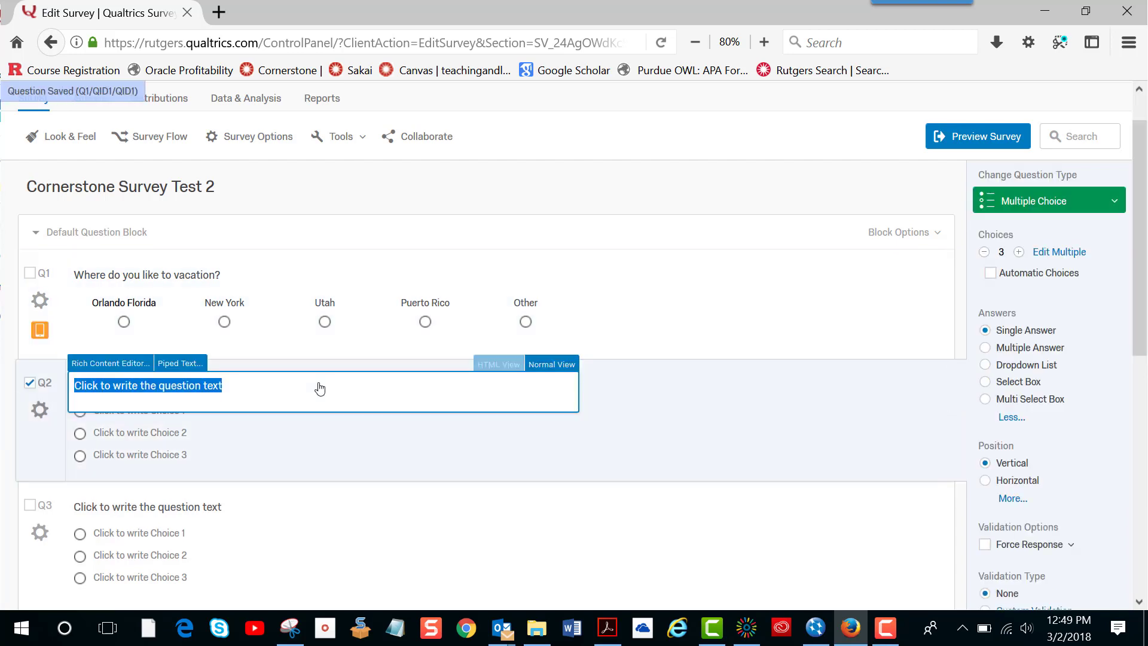
{"action": "left_click", "coordinate": [1115, 205]}
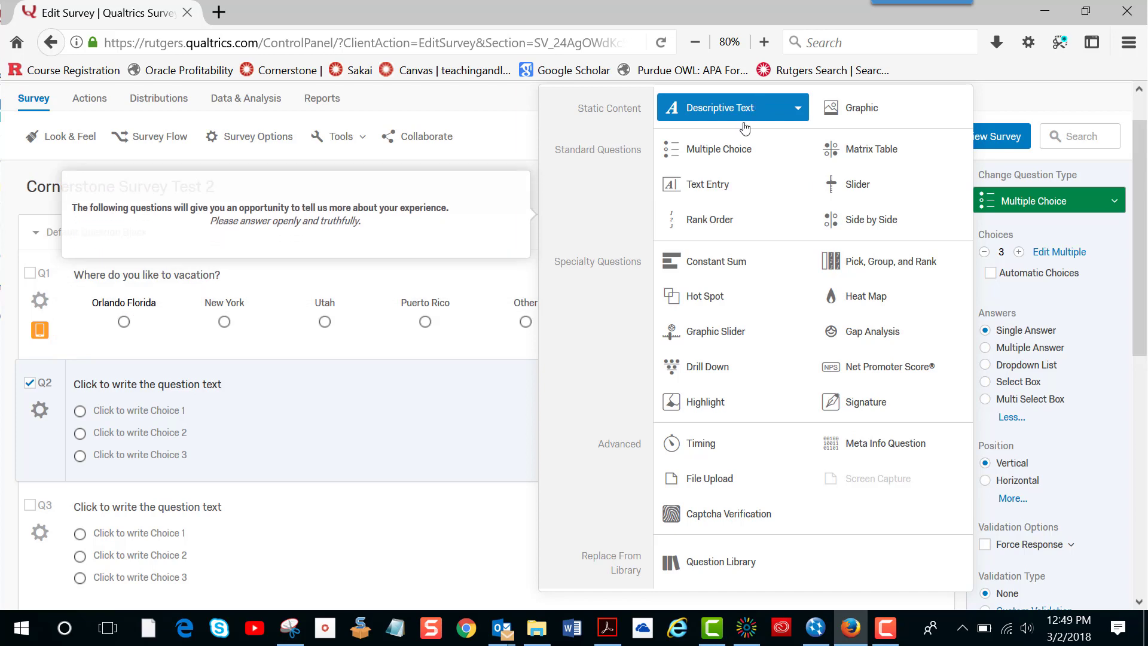
{"action": "left_click", "coordinate": [718, 187]}
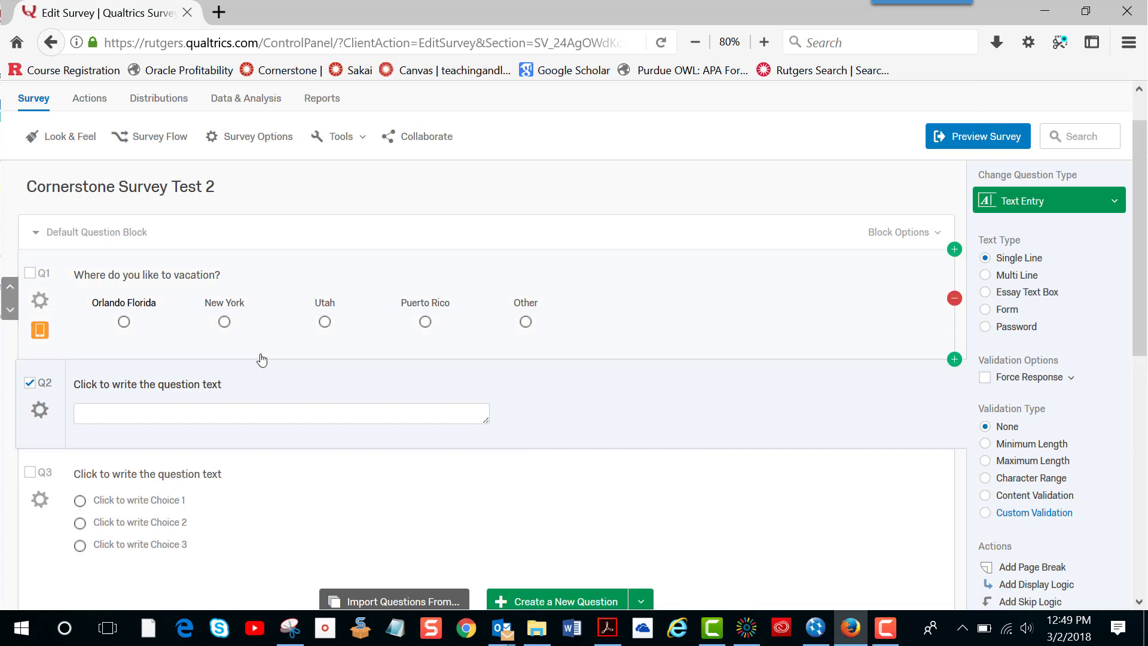
Set the question text of Q2 to "What time of the year do you prefer to travel?".
{"action": "left_click", "coordinate": [203, 385]}
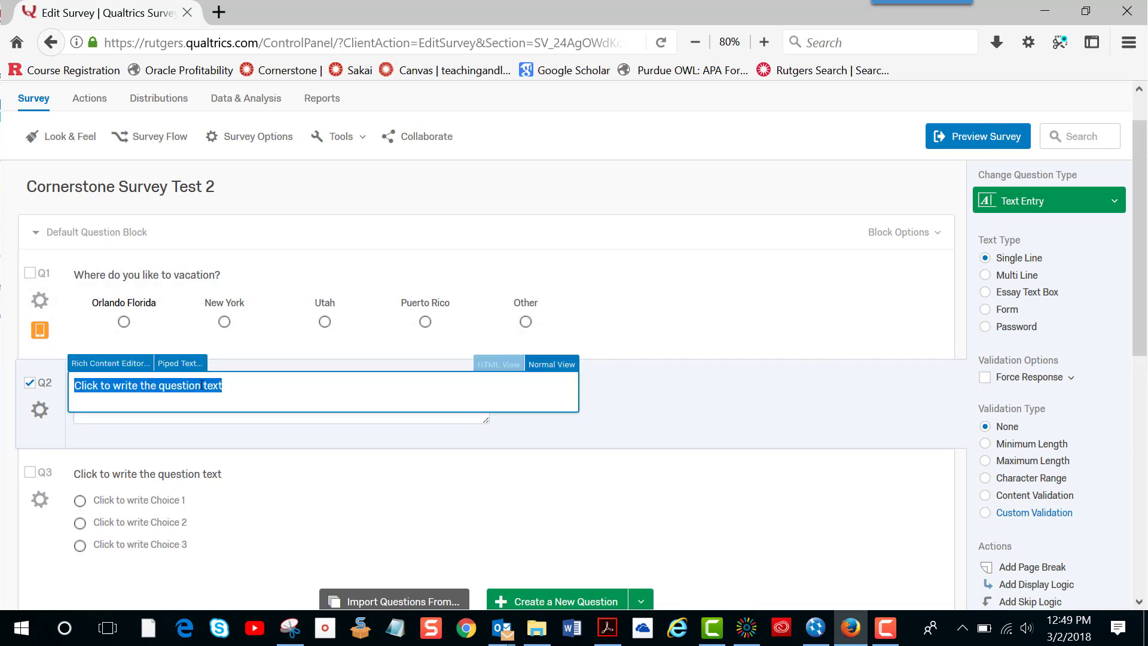
{"action": "type", "text": "Wha"}
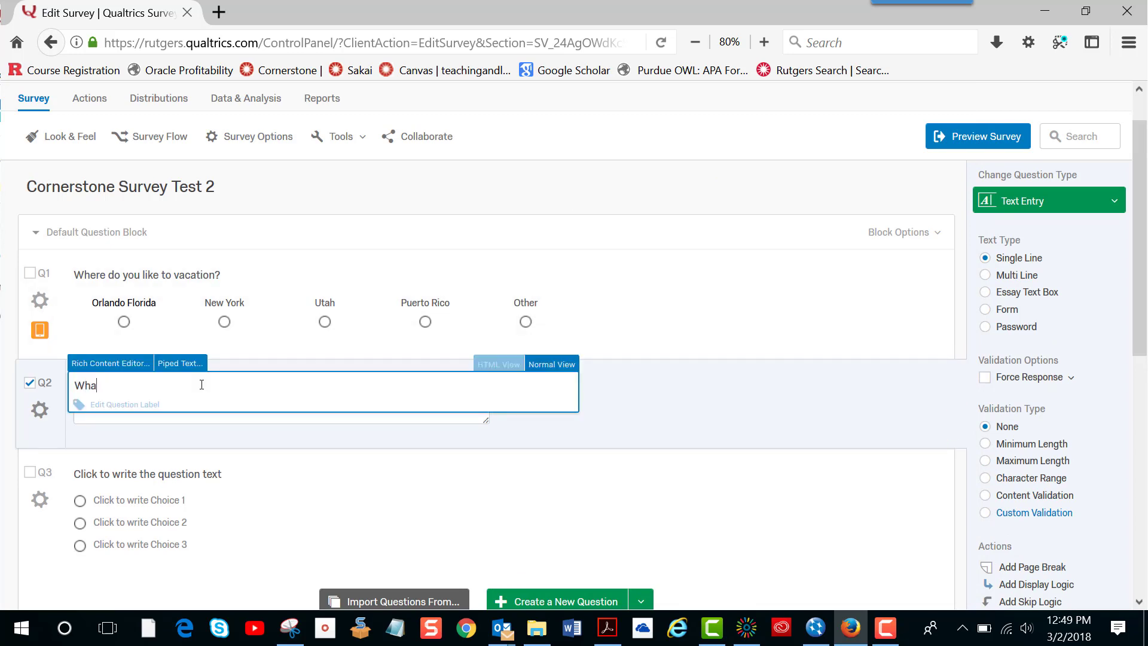
{"action": "type", "text": "t time "}
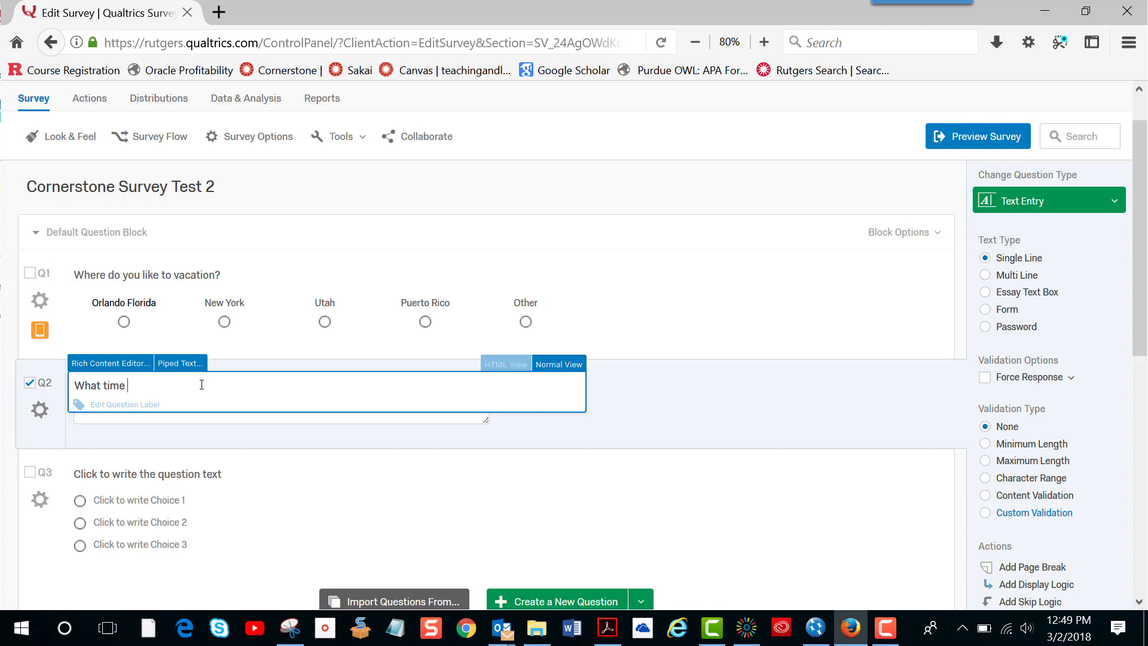
{"action": "type", "text": "of the year"}
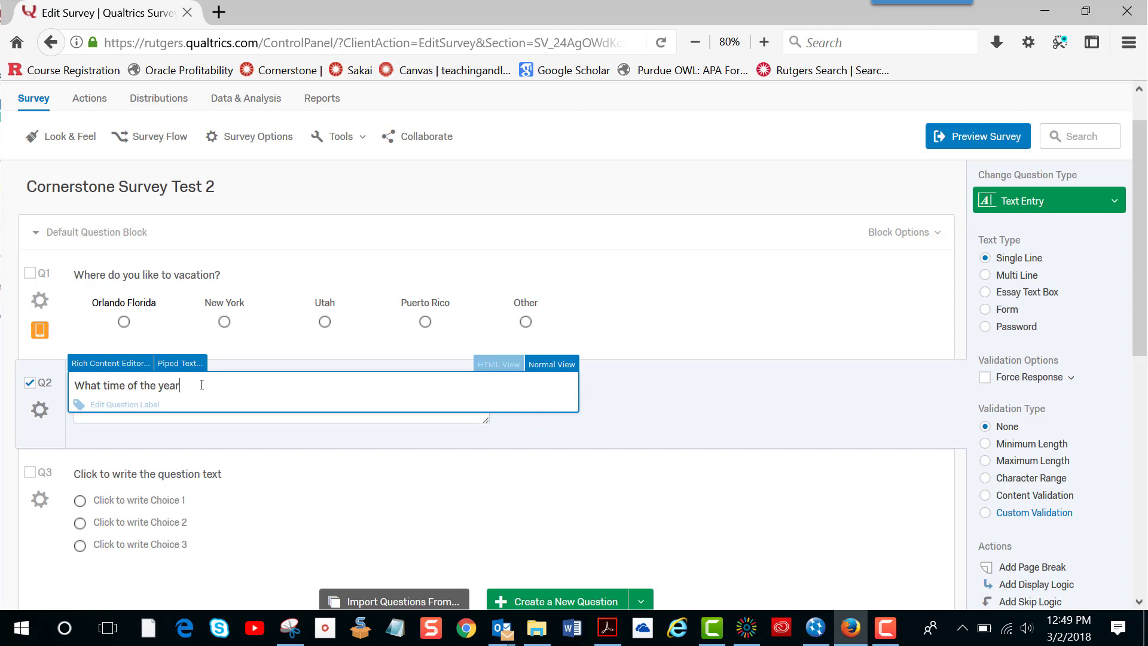
{"action": "type", "text": " do you prefer "}
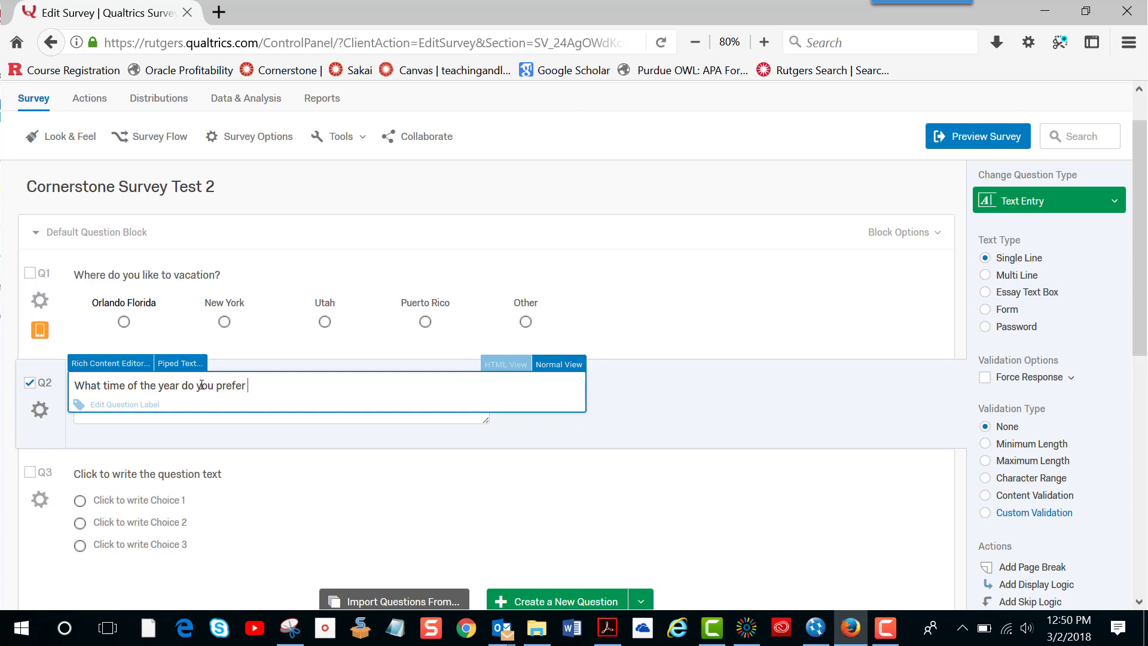
{"action": "type", "text": "to travel?"}
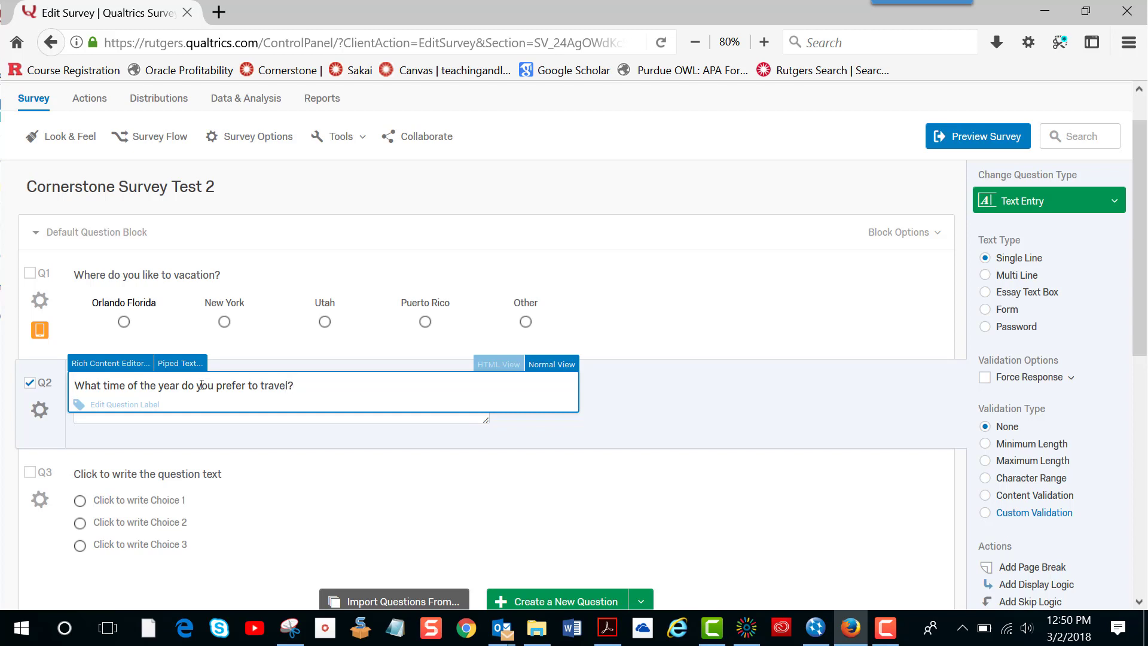
{"action": "left_click", "coordinate": [321, 432]}
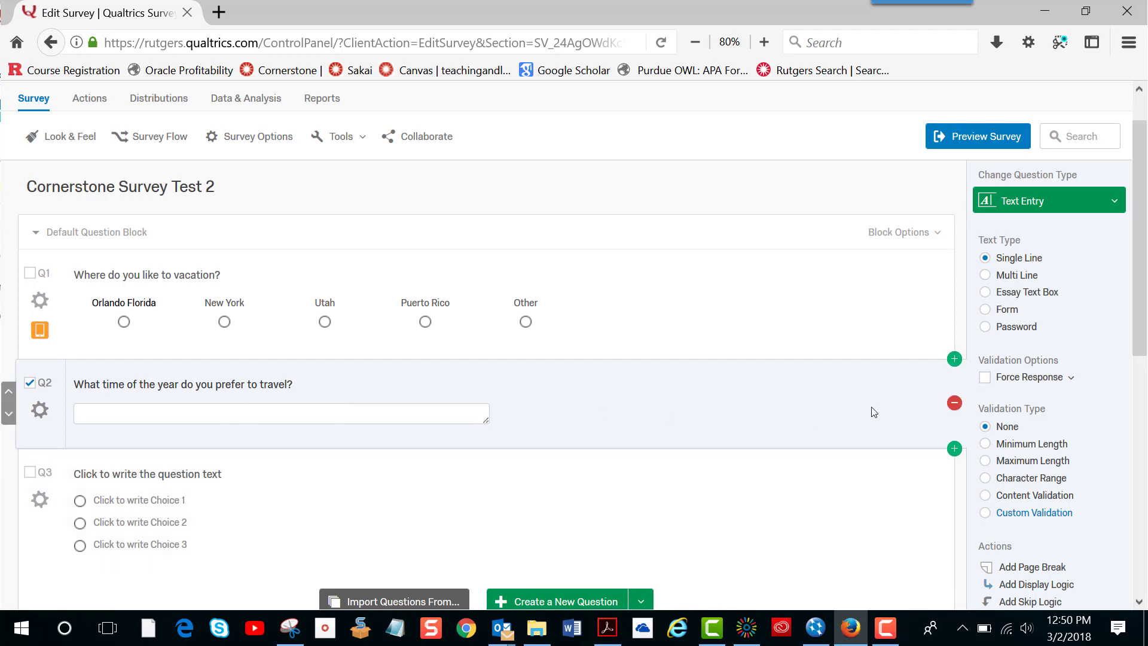
Change Q2's question type to Multiple Choice and enter the answer choices "summer", "winter", "fall" and "spring".
{"action": "left_click", "coordinate": [1120, 204]}
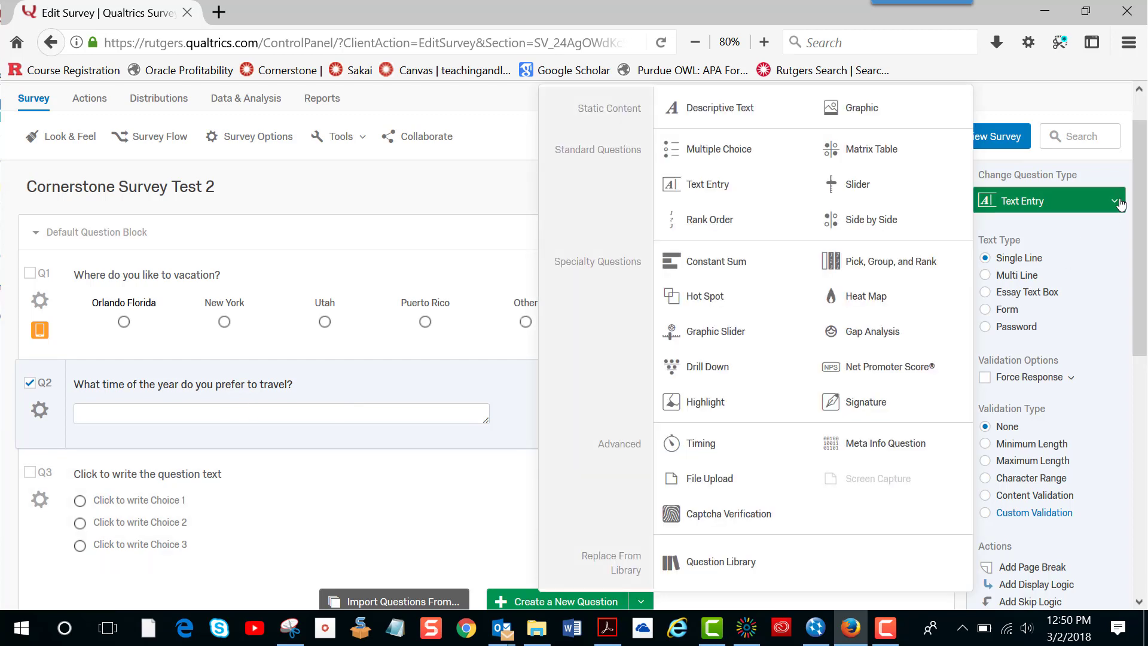
{"action": "left_click", "coordinate": [756, 148]}
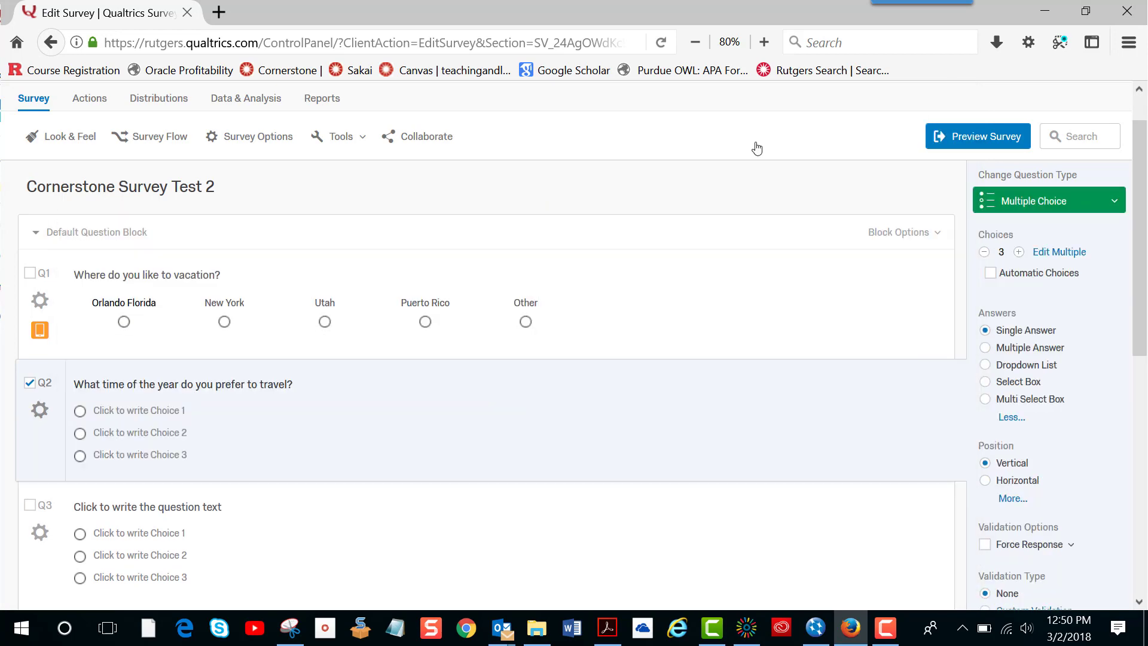
{"action": "left_click", "coordinate": [171, 416]}
{"action": "type", "text": "summer"}
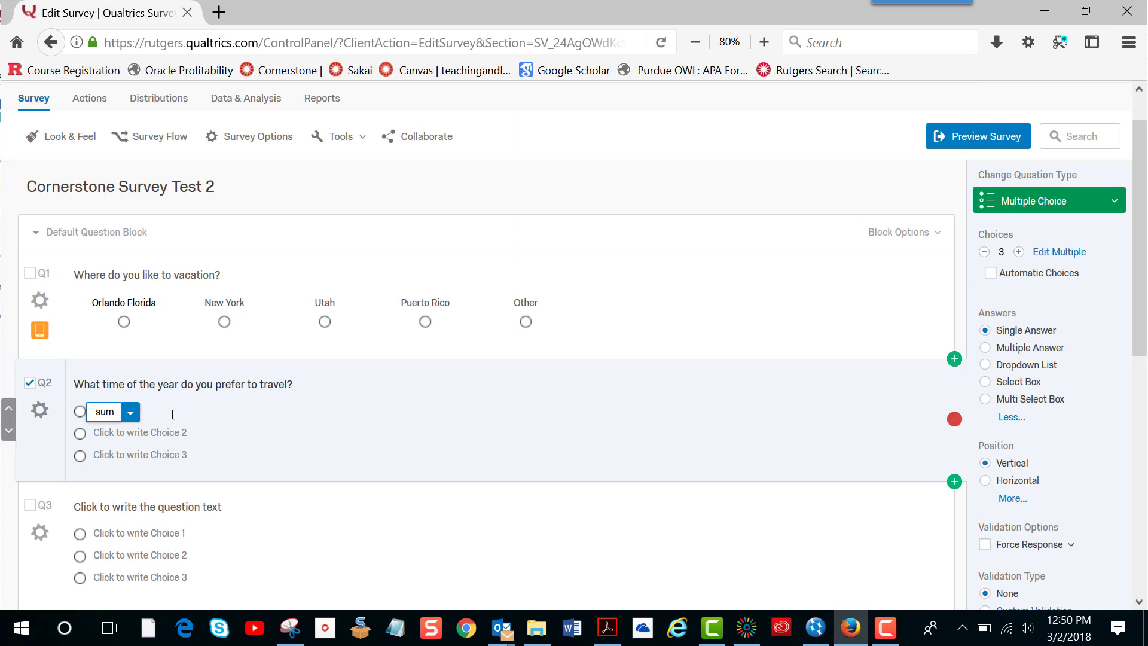
{"action": "key", "text": "Return"}
{"action": "type", "text": "winter"}
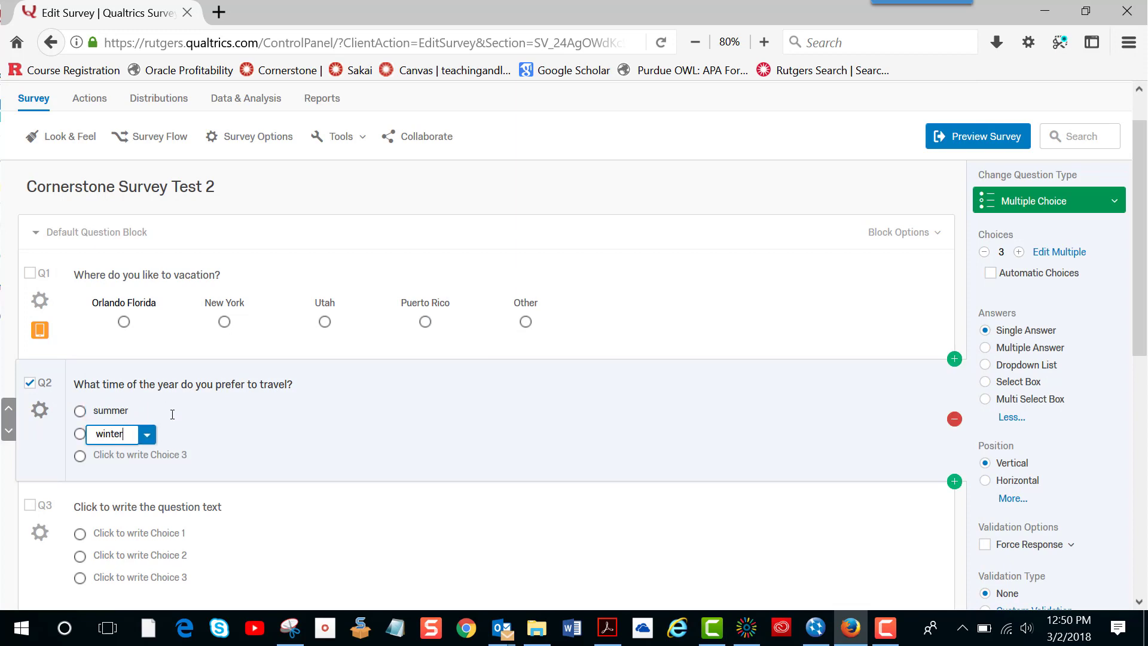
{"action": "key", "text": "Return"}
{"action": "type", "text": "fall"}
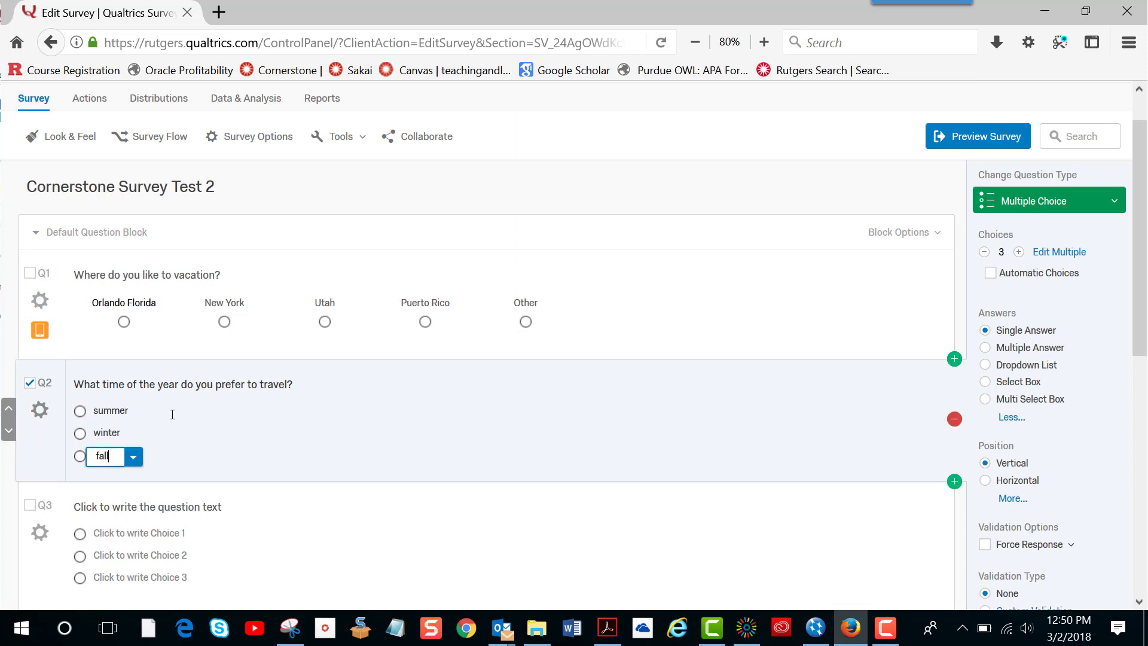
{"action": "key", "text": "Return"}
{"action": "type", "text": "s"}
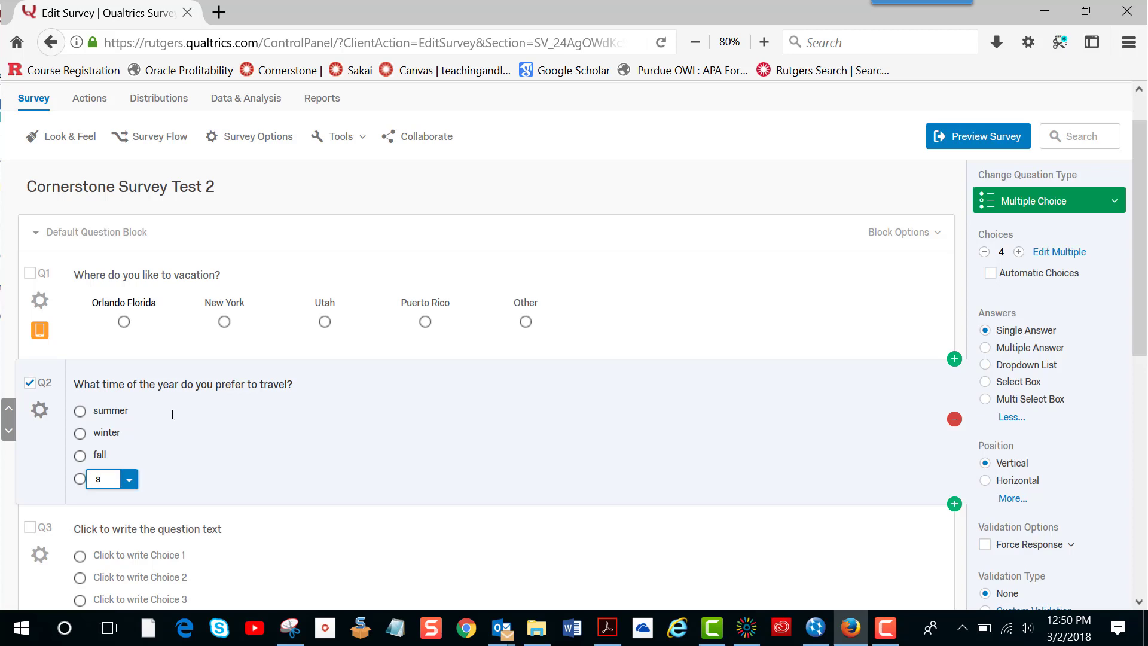
{"action": "type", "text": "pring"}
{"action": "key", "text": "Return"}
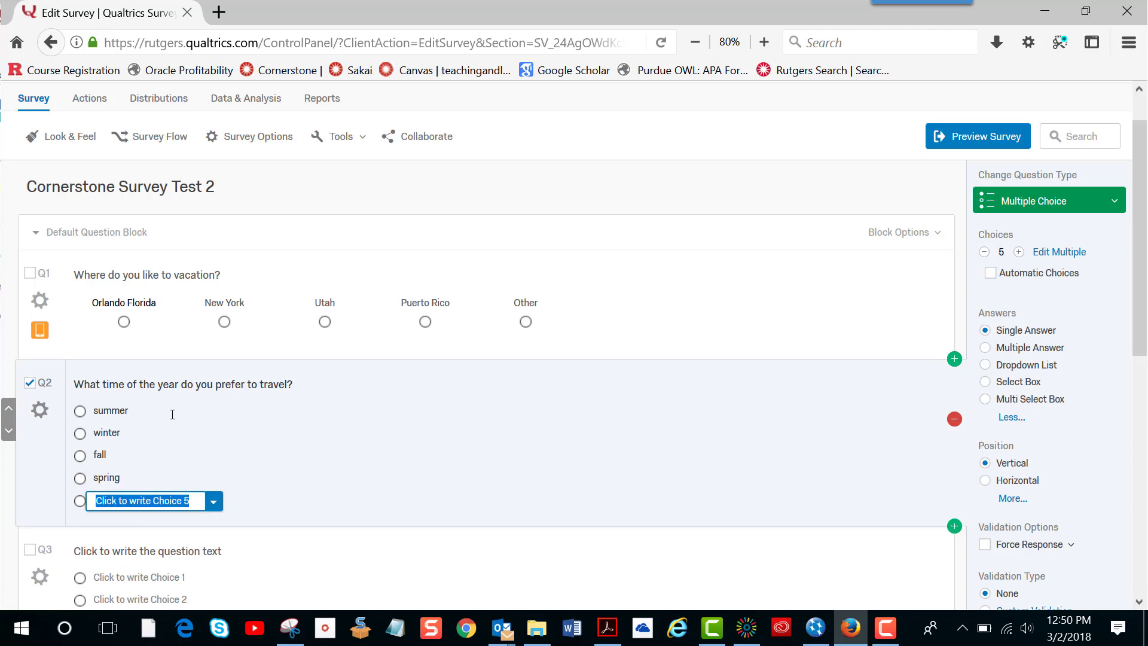
{"action": "key", "text": "BackSpace"}
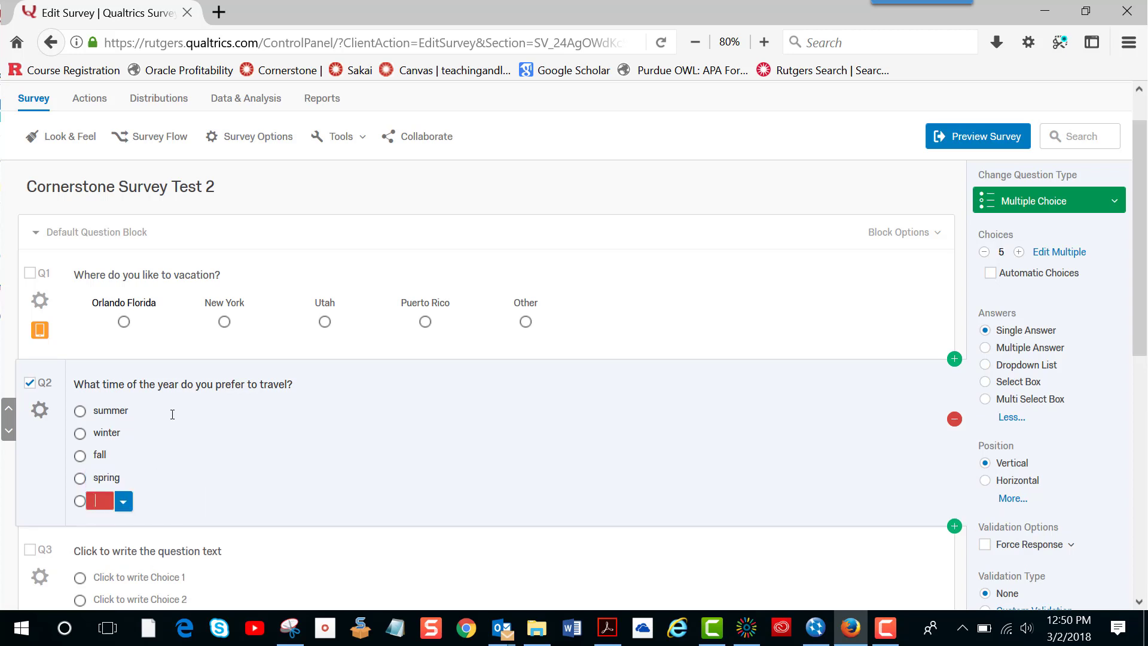
{"action": "key", "text": "BackSpace"}
{"action": "left_click", "coordinate": [197, 495]}
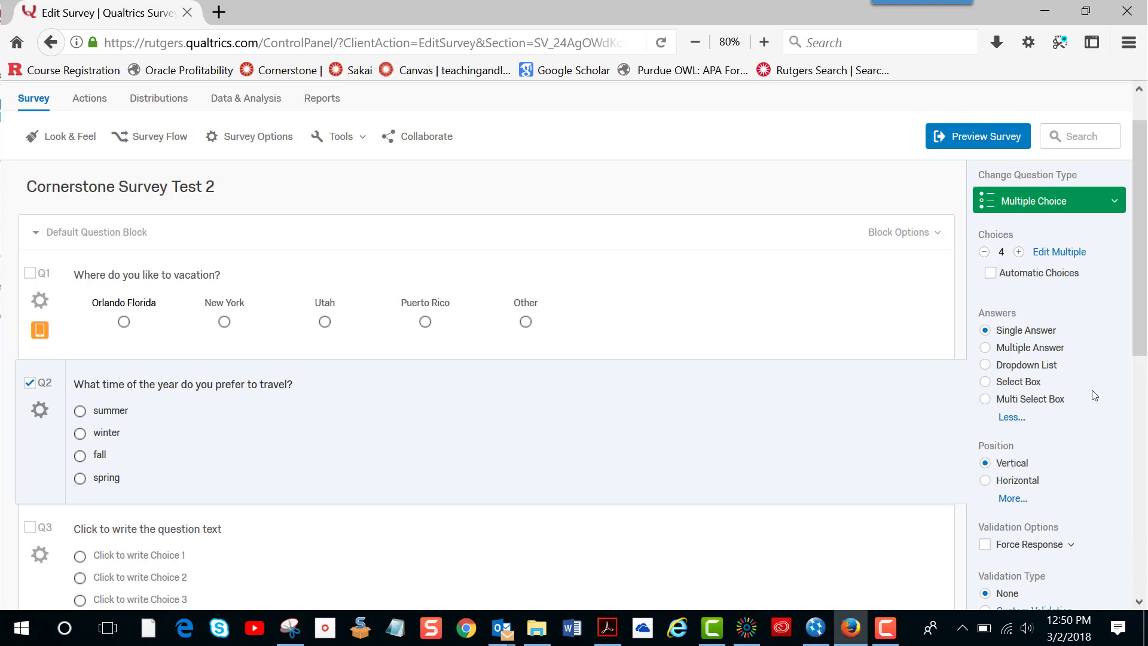
Set the position of Q2's answer choices to Horizontal.
{"action": "left_click_drag", "start_coordinate": [1139, 332], "coordinate": [1138, 374]}
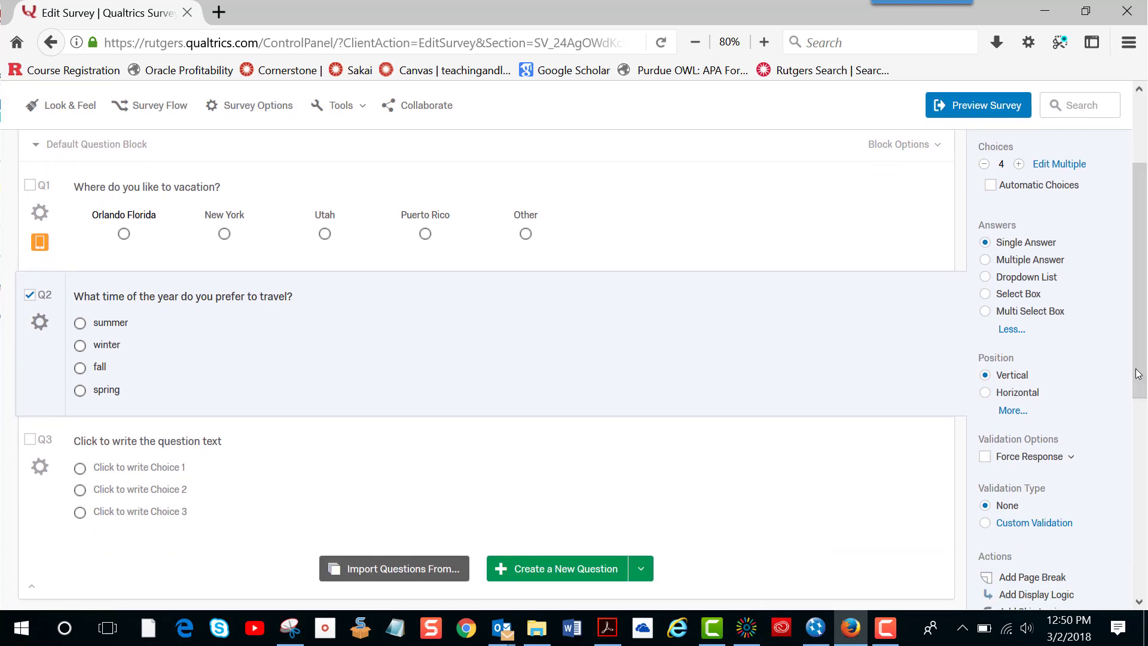
{"action": "left_click", "coordinate": [1010, 399]}
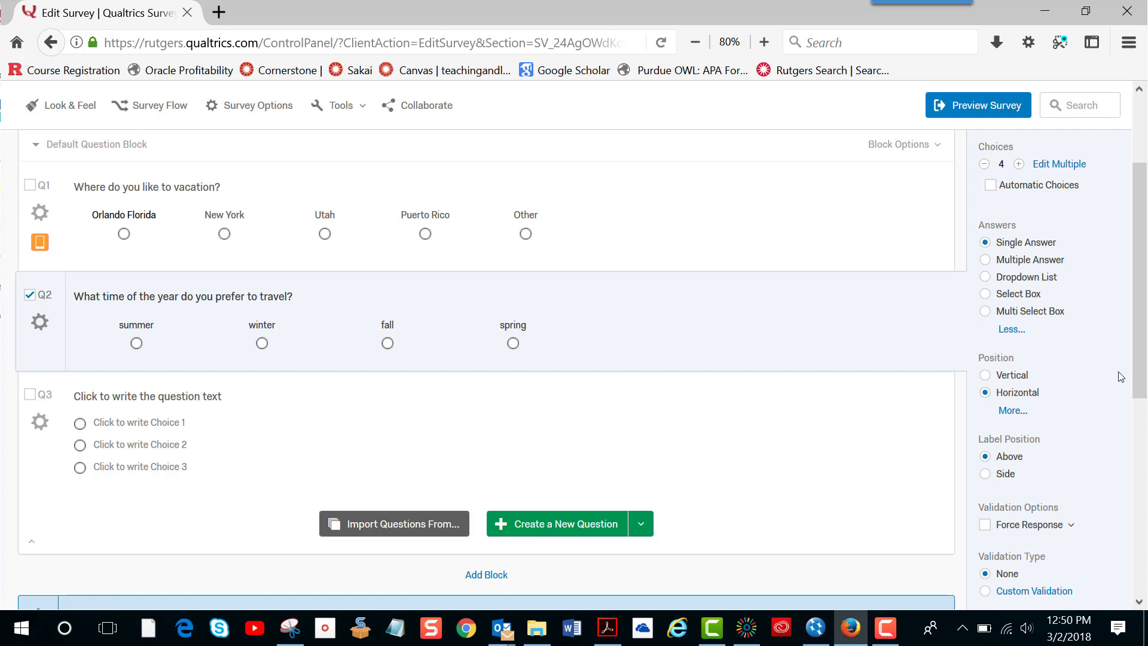
{"action": "left_click_drag", "start_coordinate": [1140, 377], "coordinate": [1138, 402]}
{"action": "scroll", "coordinate": [1138, 395], "scroll_direction": "up", "scroll_amount": 5}
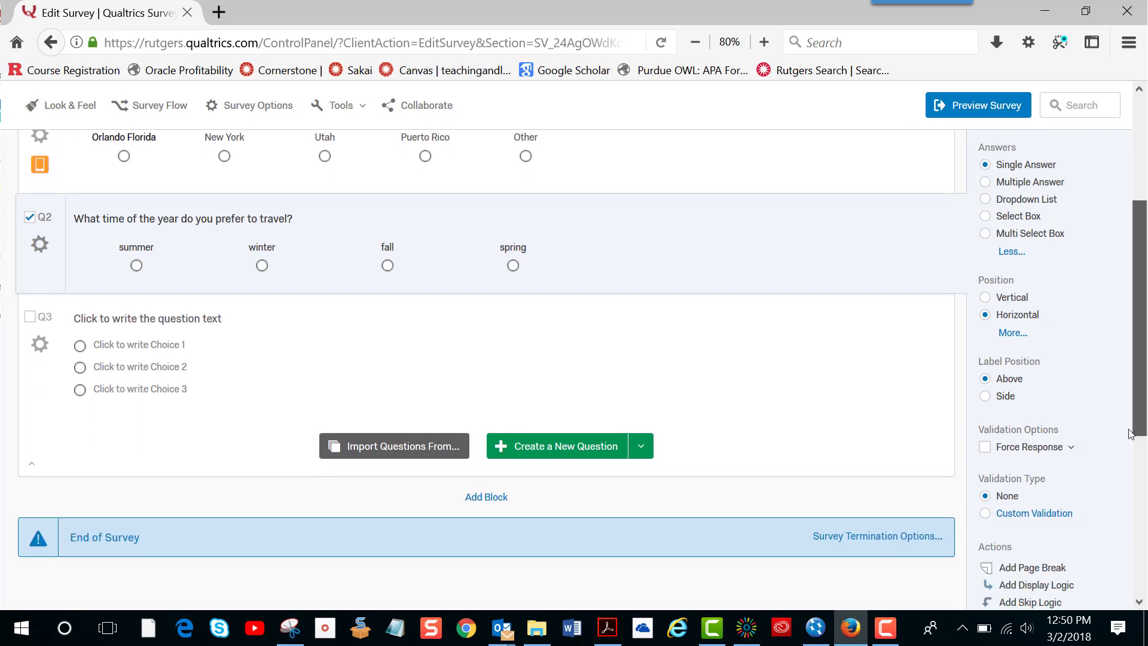
{"action": "scroll", "coordinate": [1144, 301], "scroll_direction": "up", "scroll_amount": 1}
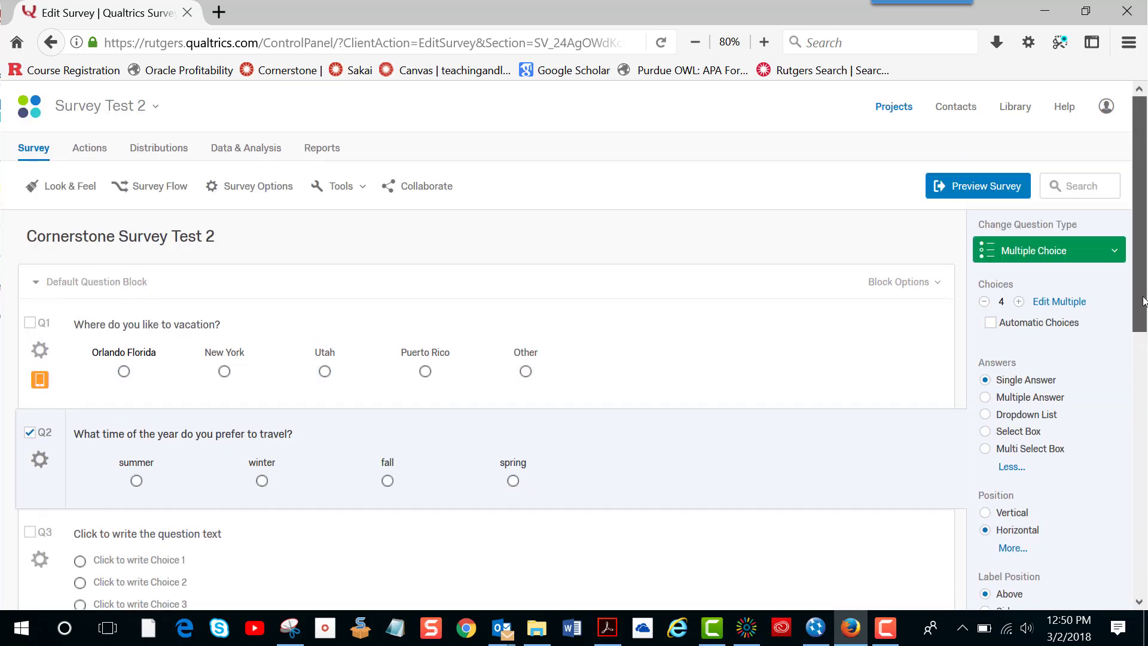
{"action": "scroll", "coordinate": [1144, 301], "scroll_direction": "down", "scroll_amount": 3}
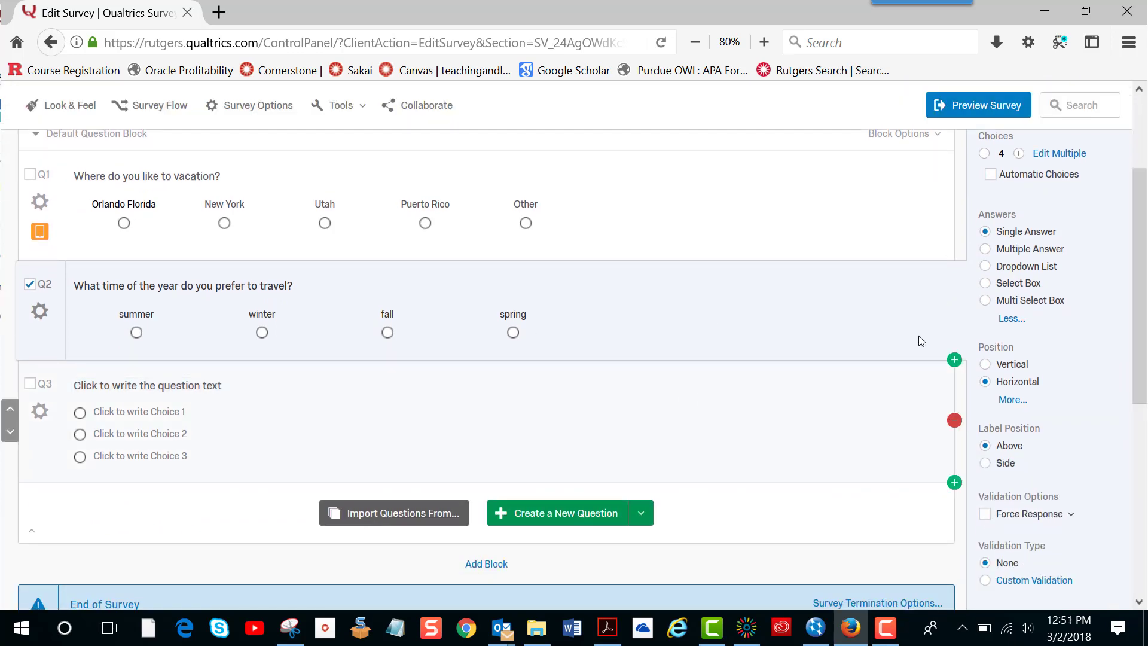
{"action": "scroll", "coordinate": [1143, 320], "scroll_direction": "up", "scroll_amount": 3}
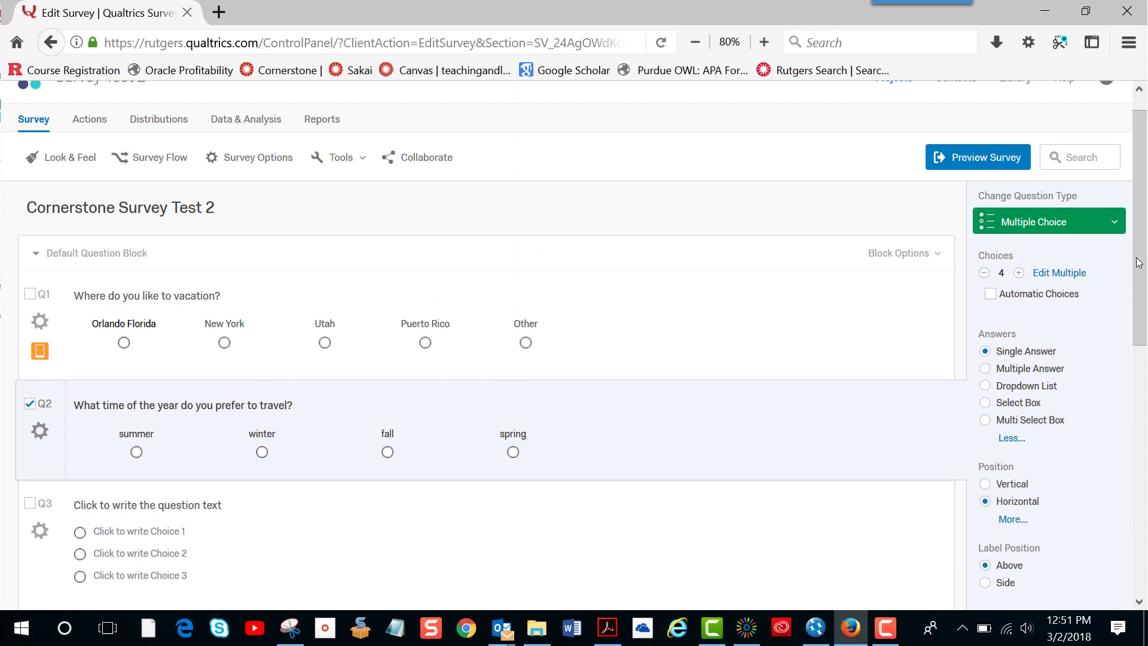
Try the Rank Order question type on Q2, and return it to Multiple Choice with horizontally positioned answer choices.
{"action": "left_click", "coordinate": [1116, 221]}
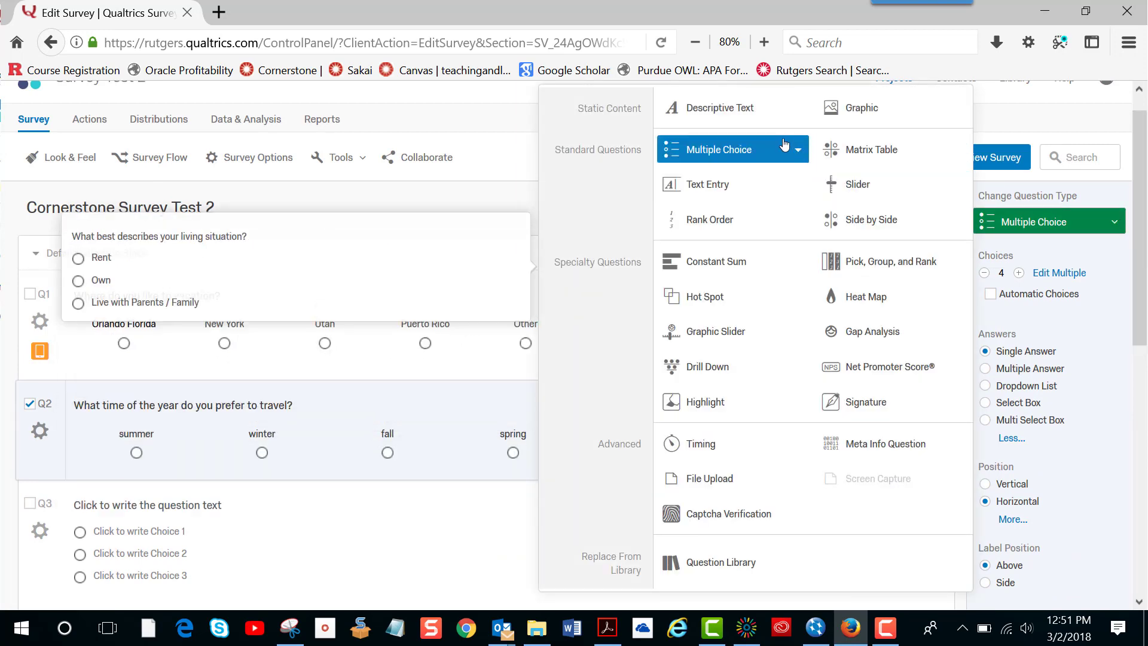
{"action": "left_click", "coordinate": [725, 222]}
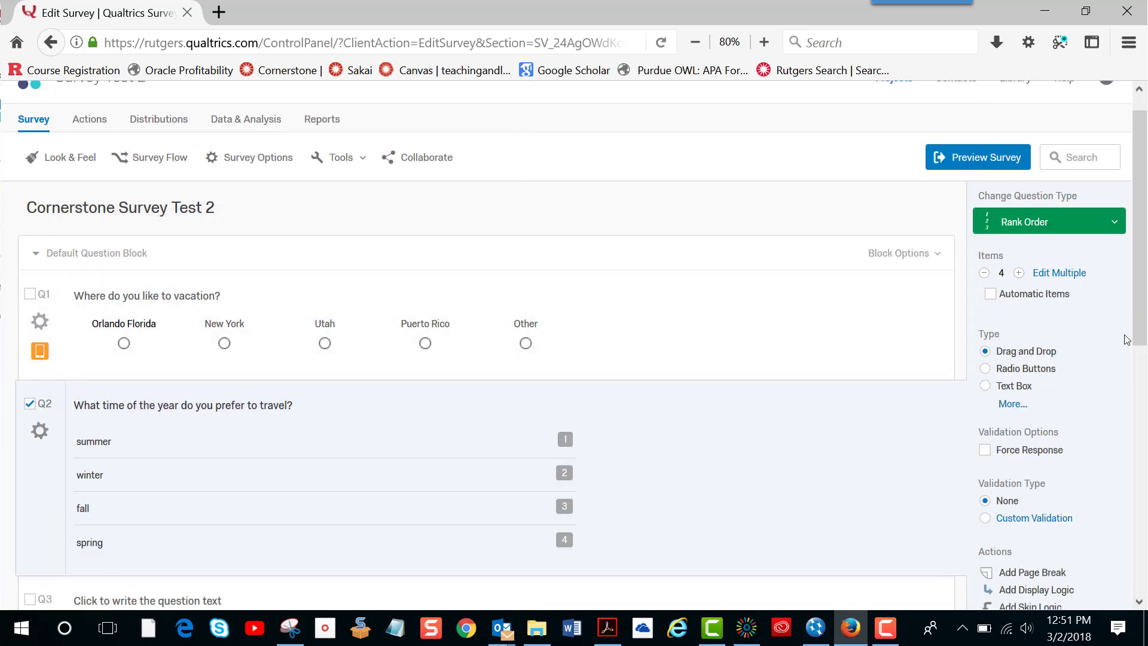
{"action": "left_click_drag", "start_coordinate": [1137, 347], "coordinate": [1139, 369]}
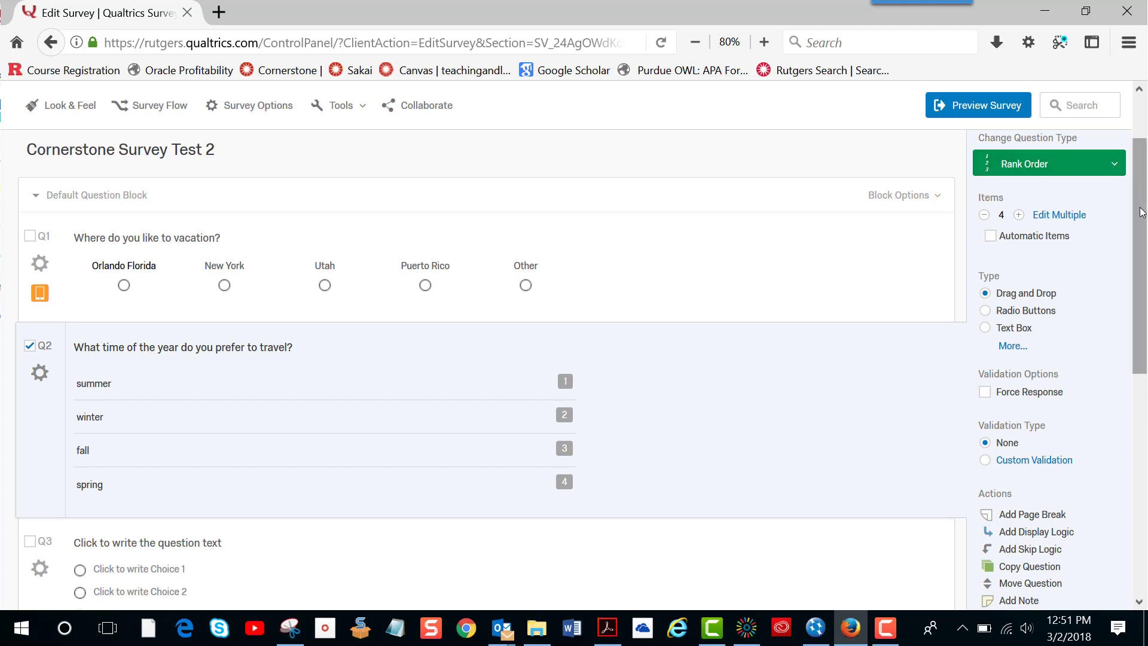
{"action": "left_click_drag", "start_coordinate": [1143, 208], "coordinate": [1143, 194]}
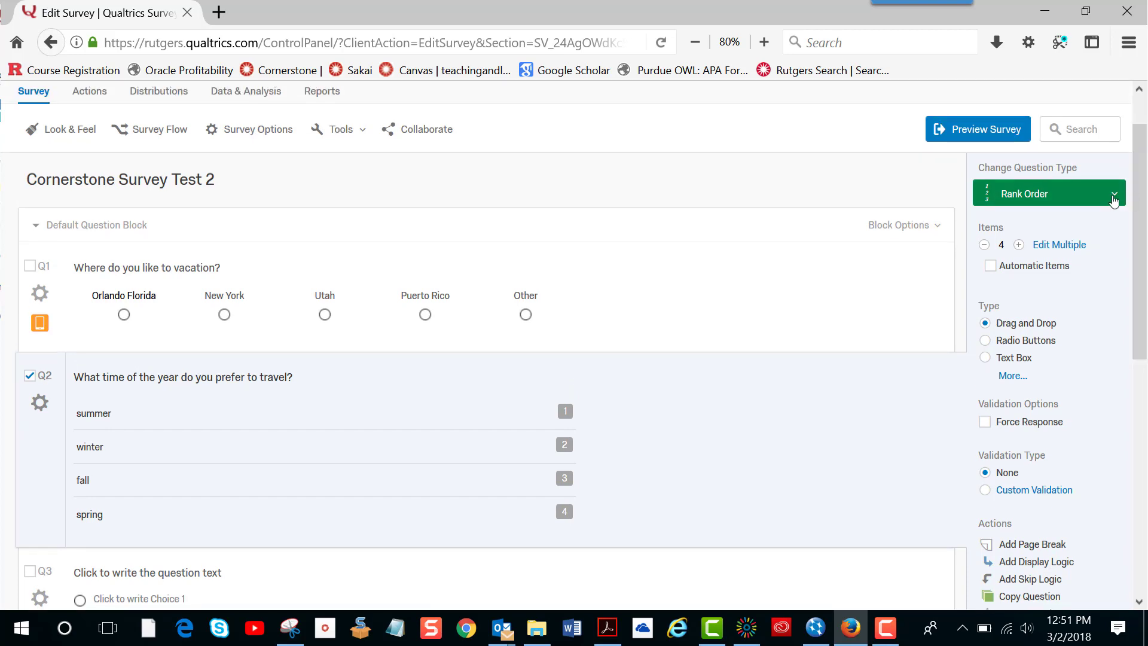
{"action": "left_click", "coordinate": [1114, 198]}
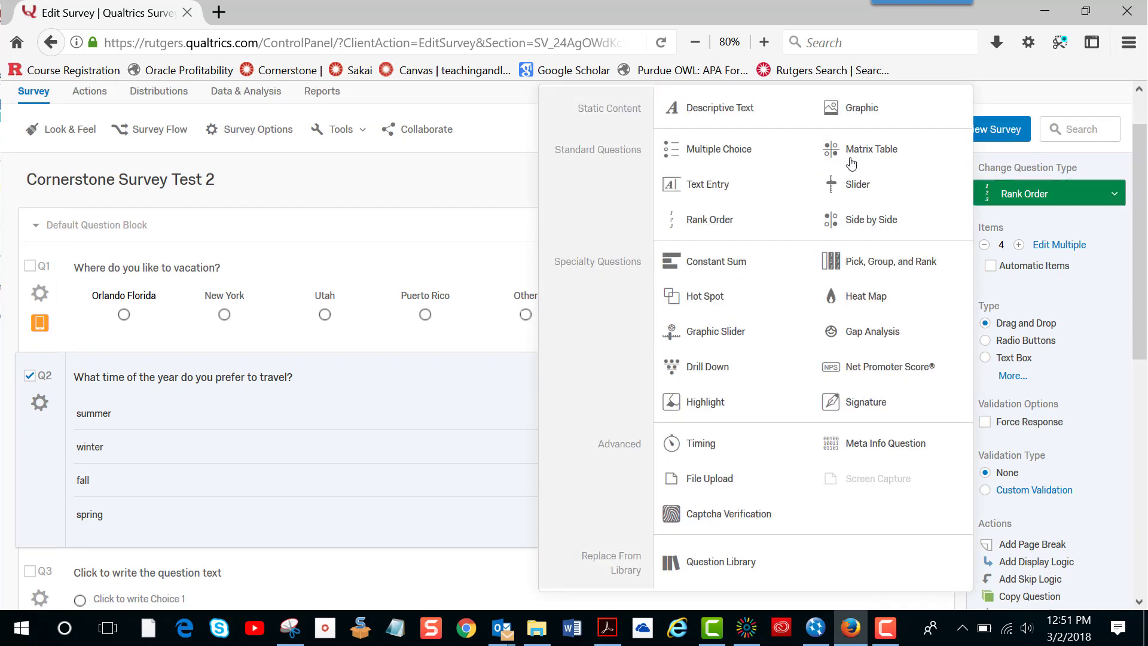
{"action": "left_click", "coordinate": [747, 165]}
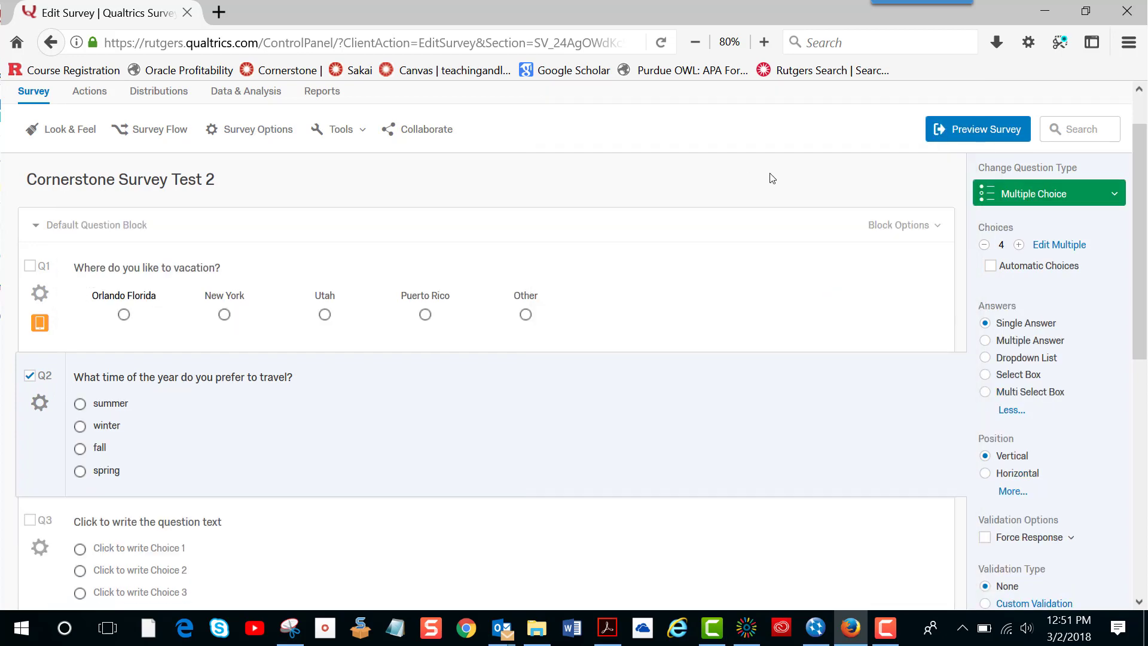
{"action": "left_click", "coordinate": [985, 473]}
Change the question type of Q3 from Multiple Choice to Rank Order.
{"action": "scroll", "coordinate": [1145, 350], "scroll_direction": "down", "scroll_amount": 2}
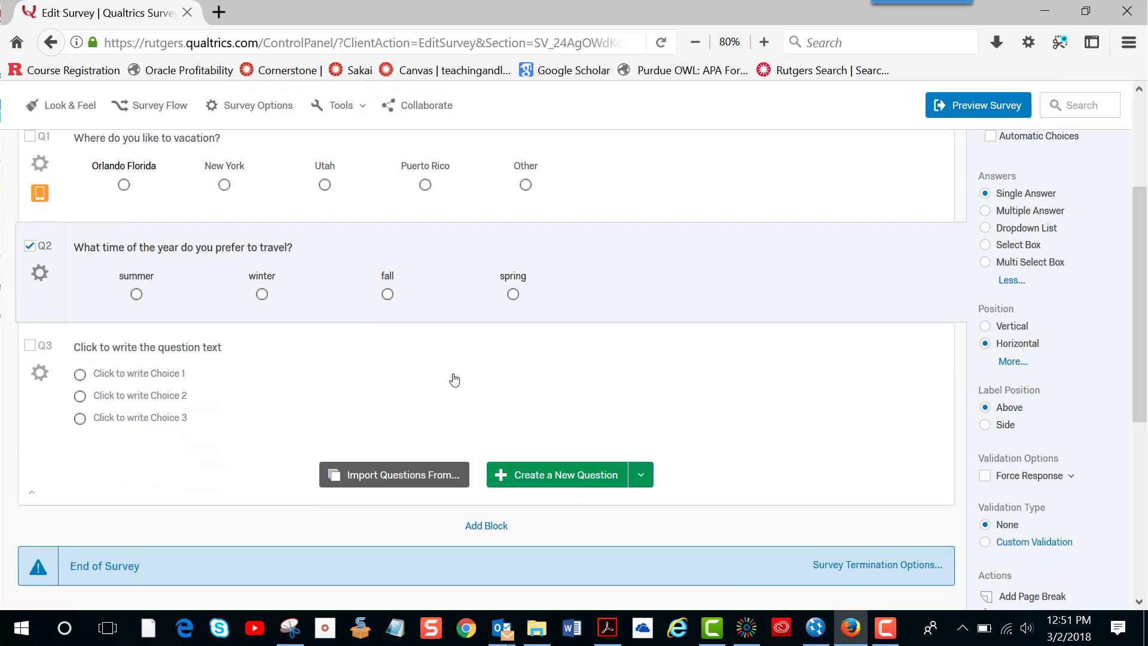
{"action": "left_click", "coordinate": [255, 355]}
{"action": "left_click", "coordinate": [248, 442]}
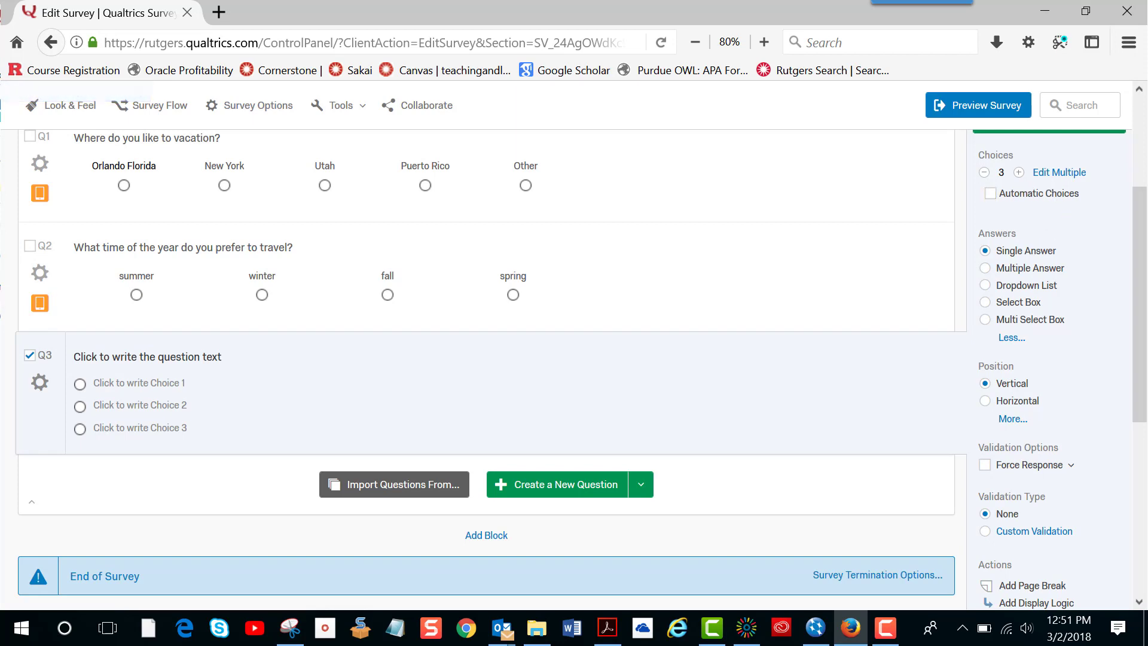
{"action": "scroll", "coordinate": [1142, 265], "scroll_direction": "up", "scroll_amount": 3}
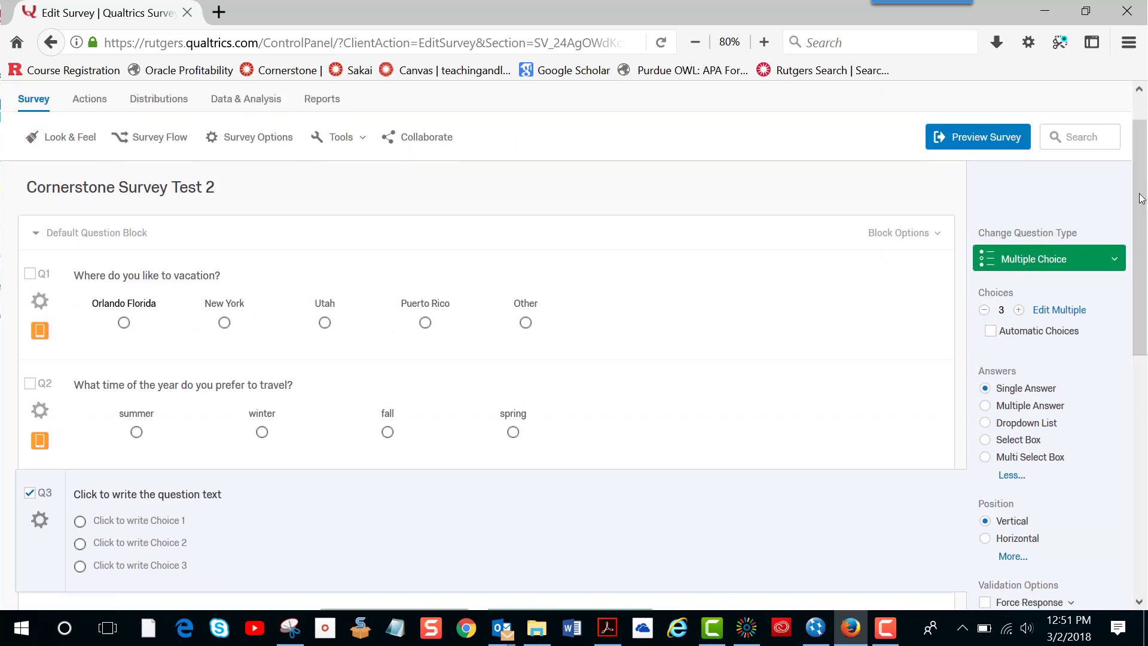
{"action": "left_click", "coordinate": [1112, 258]}
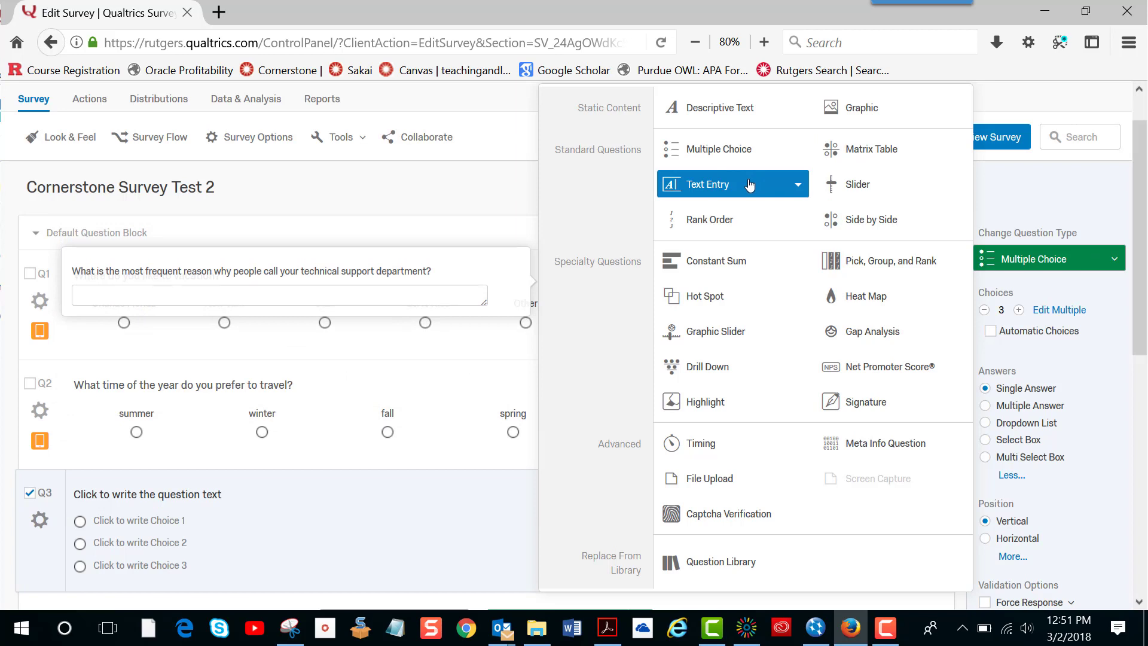
{"action": "left_click", "coordinate": [726, 226]}
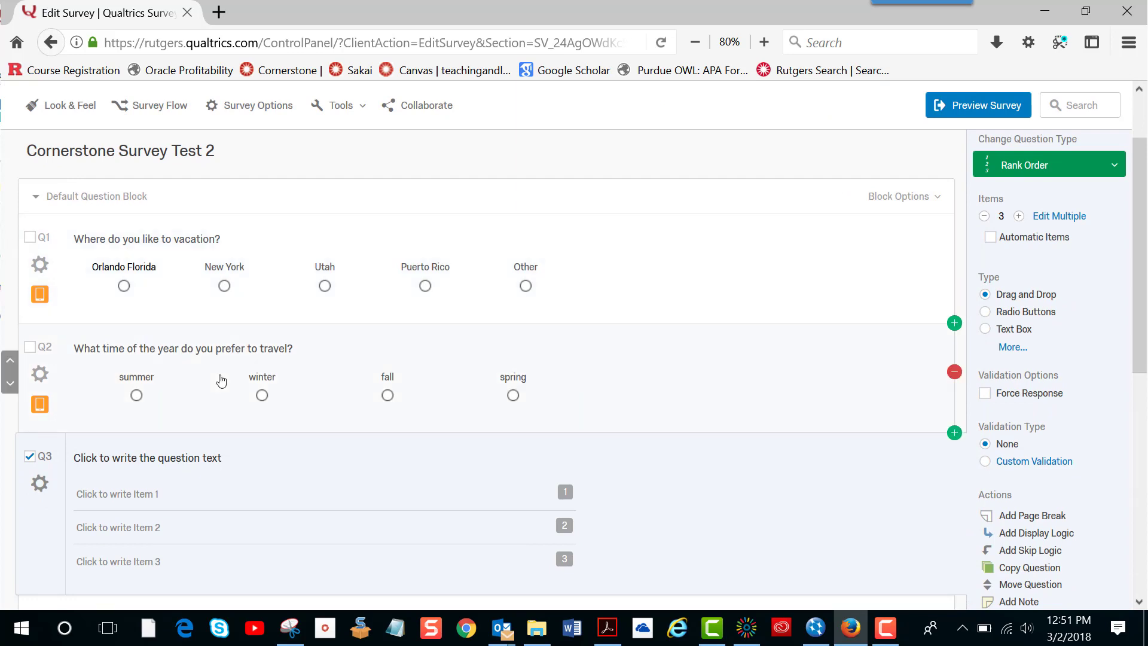
Set the question text of Q3 to "Rank the following airlines according to your preferences.".
{"action": "left_click", "coordinate": [183, 459]}
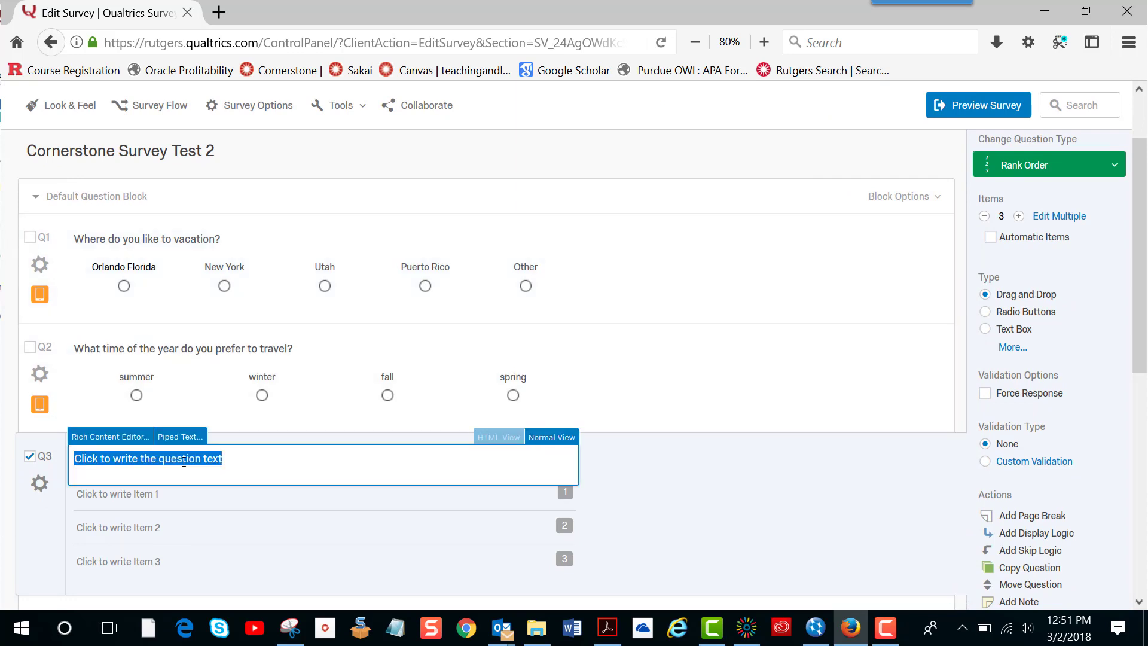
{"action": "type", "text": "Rank"}
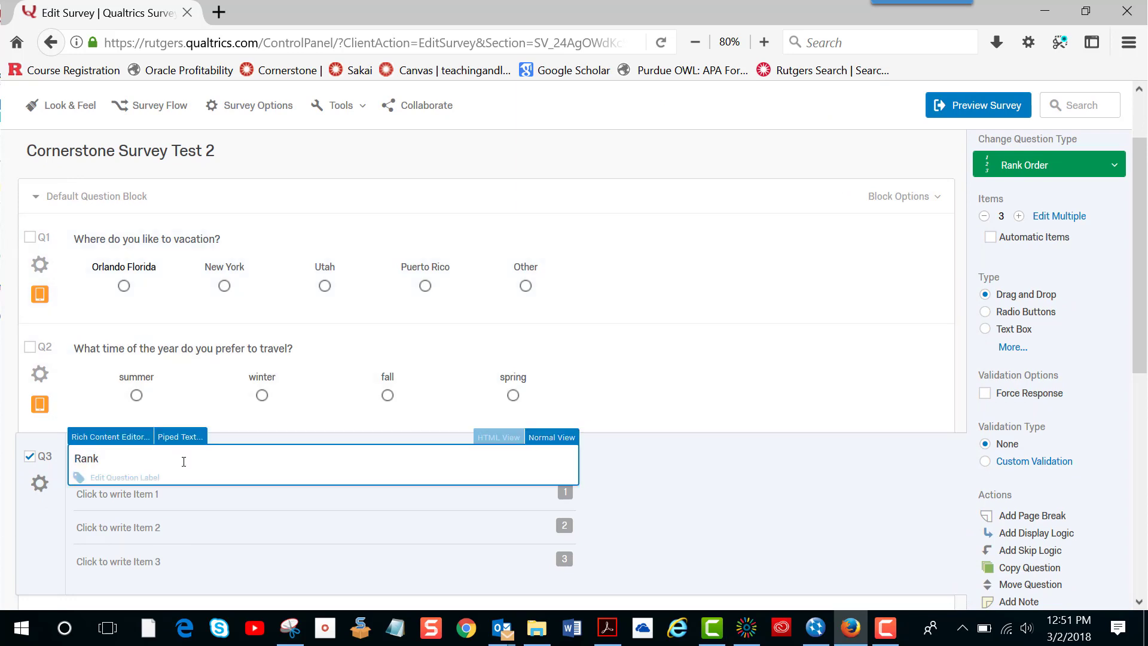
{"action": "type", "text": " the"}
{"action": "key", "text": "BackSpace"}
{"action": "key", "text": "BackSpace"}
{"action": "key", "text": "BackSpace"}
{"action": "type", "text": "the followigg airlines according "}
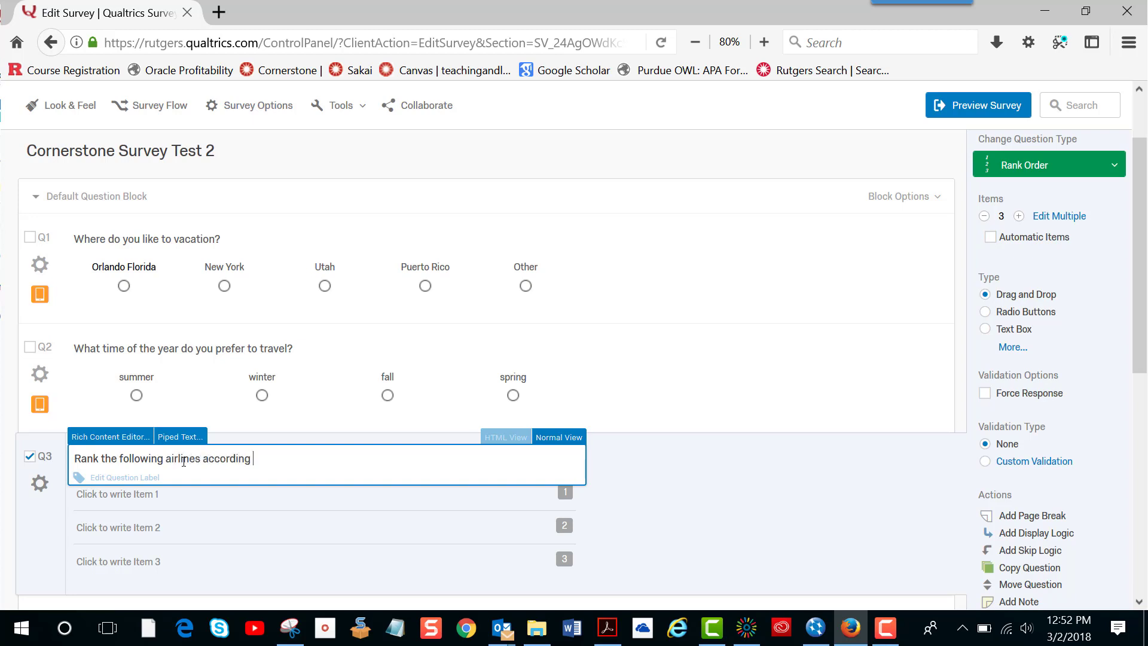
{"action": "type", "text": "toyou"}
{"action": "key", "text": "BackSpace"}
{"action": "key", "text": "BackSpace"}
{"action": "key", "text": "BackSpace"}
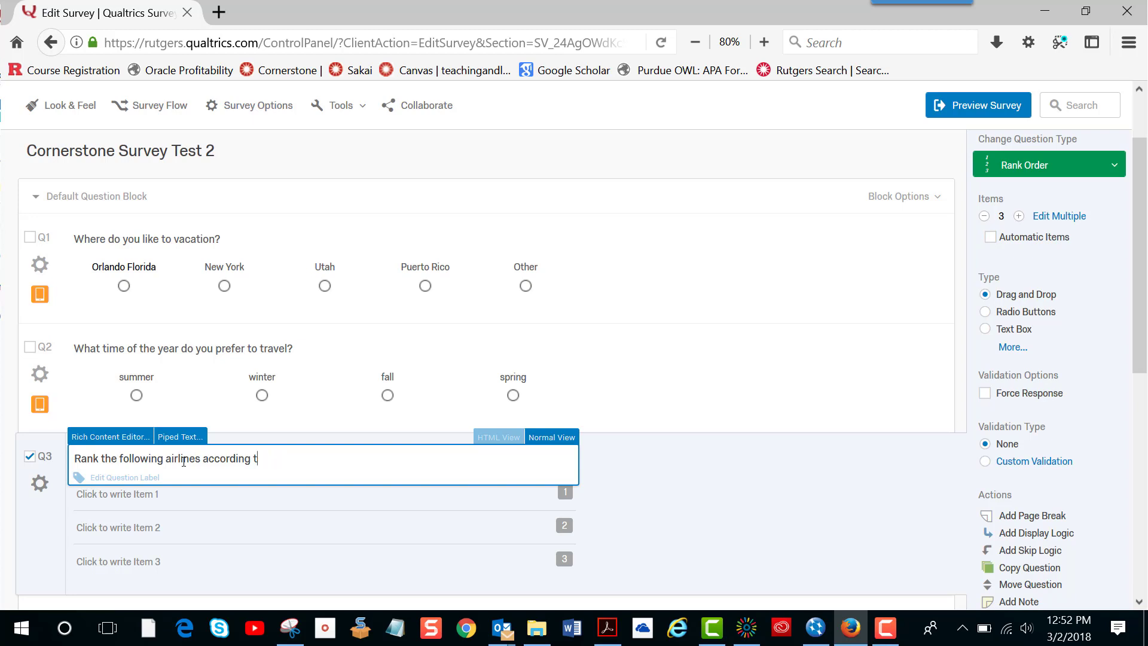
{"action": "type", "text": "o your "}
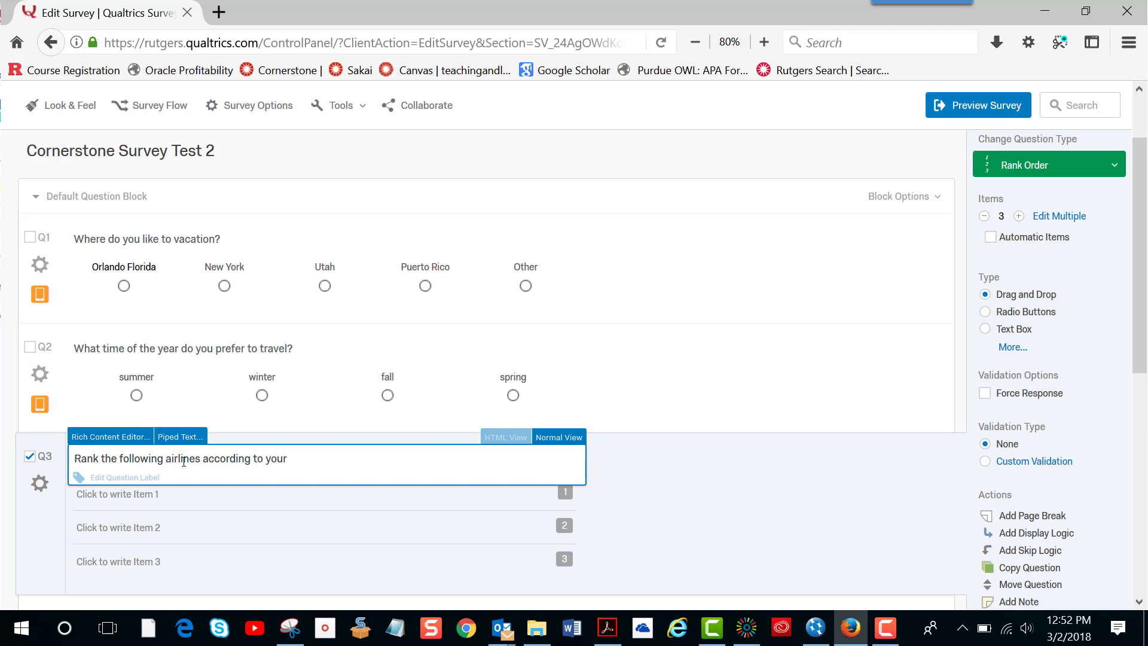
{"action": "type", "text": "fre"}
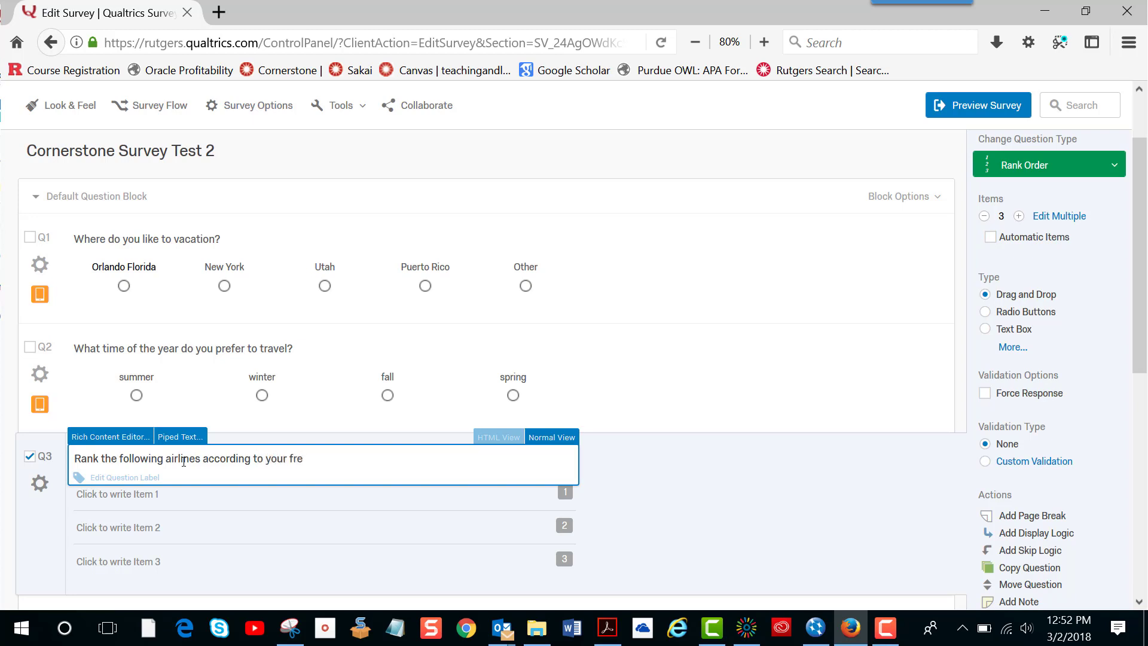
{"action": "type", "text": "f"}
{"action": "key", "text": "BackSpace"}
{"action": "key", "text": "BackSpace"}
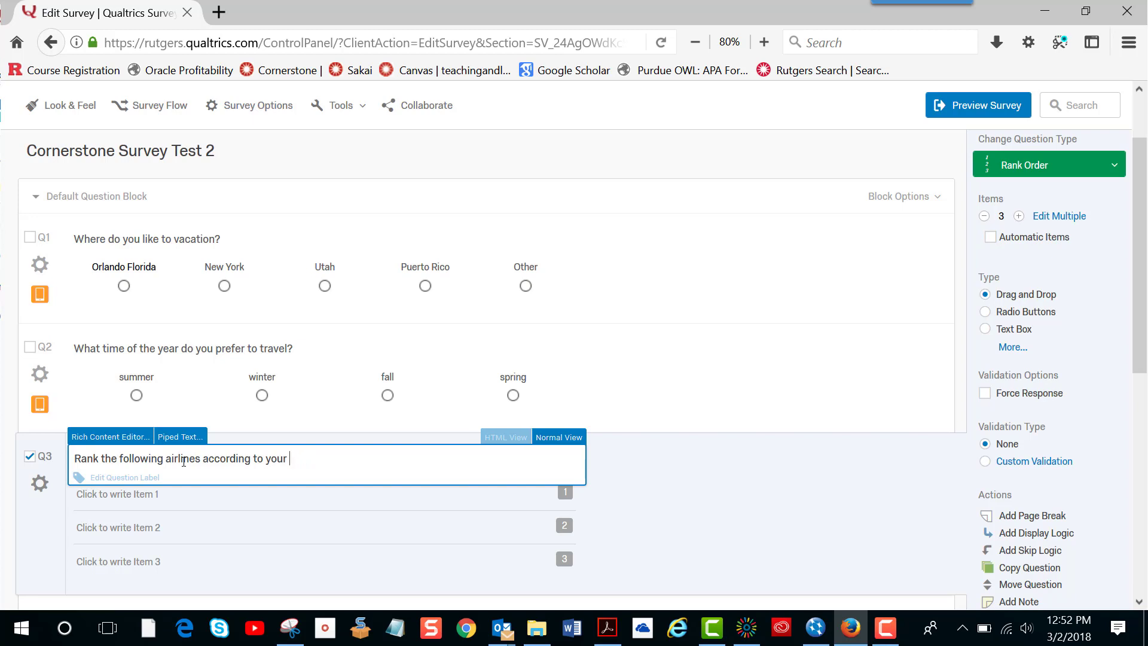
{"action": "type", "text": "preferances"}
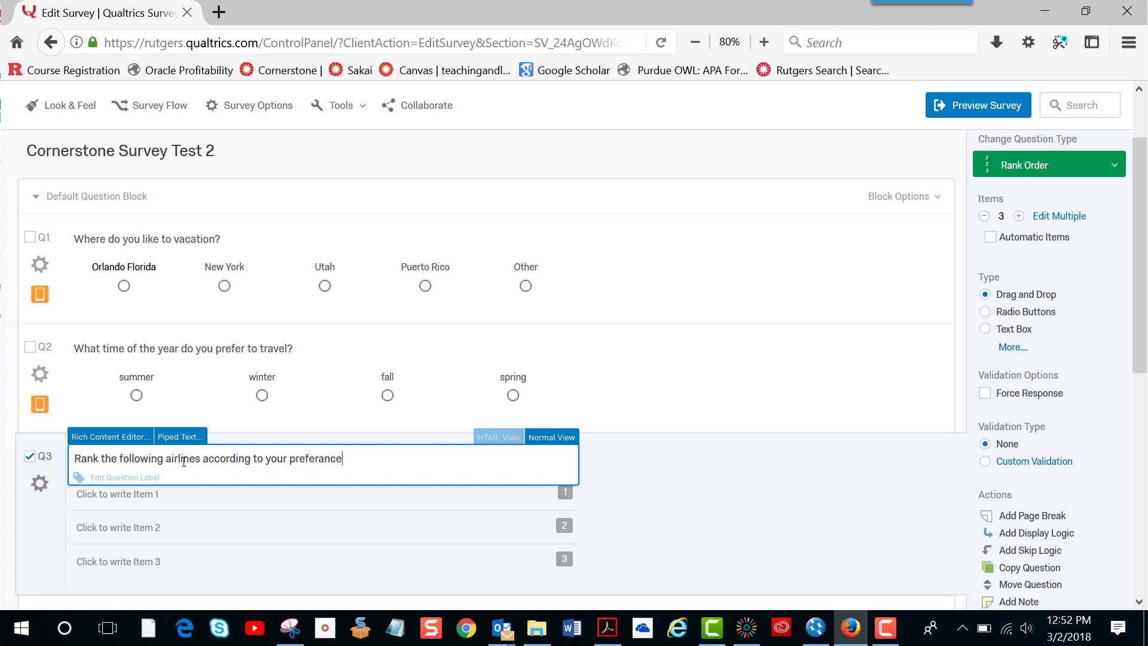
{"action": "key", "text": "BackSpace"}
{"action": "key", "text": "BackSpace"}
{"action": "key", "text": "BackSpace"}
{"action": "key", "text": "BackSpace"}
{"action": "key", "text": "BackSpace"}
{"action": "type", "text": "ences."}
{"action": "left_click", "coordinate": [179, 500]}
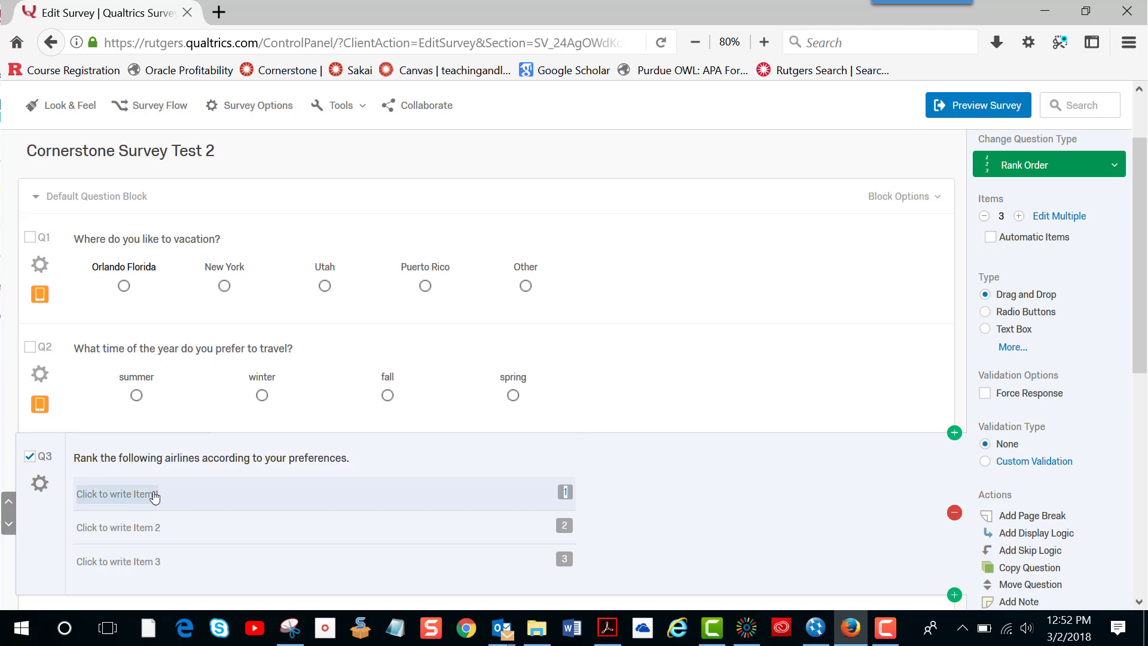
Name the three Q3 ranking items "United Airlines", "Delta" and "AmericanAirlines".
{"action": "left_click", "coordinate": [155, 496]}
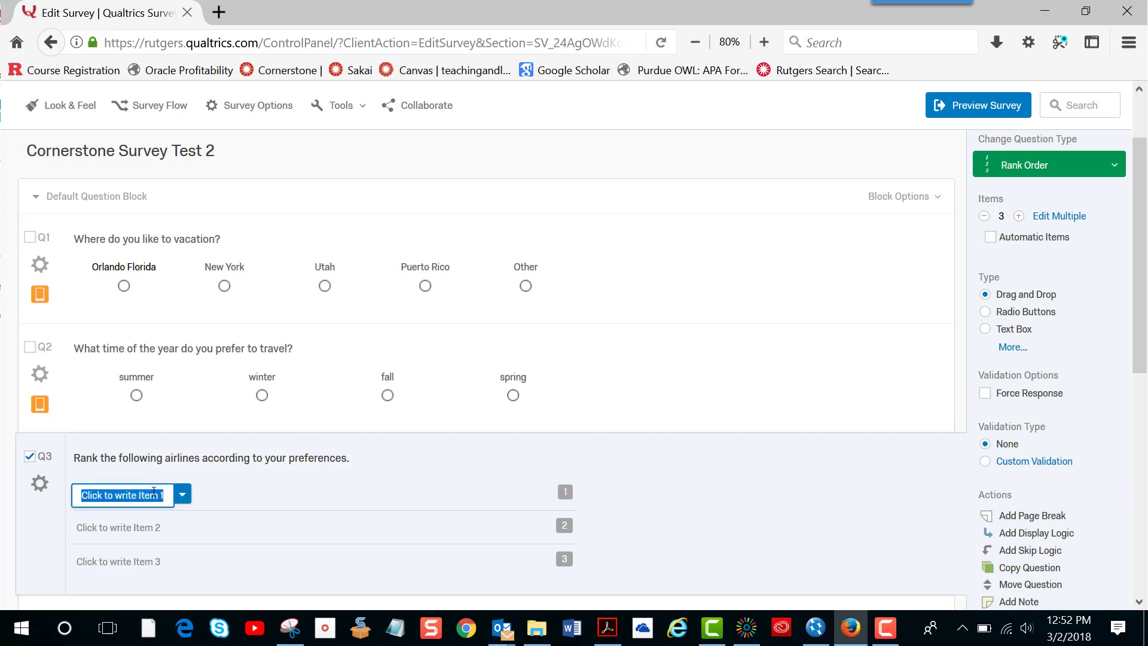
{"action": "type", "text": "Unite"}
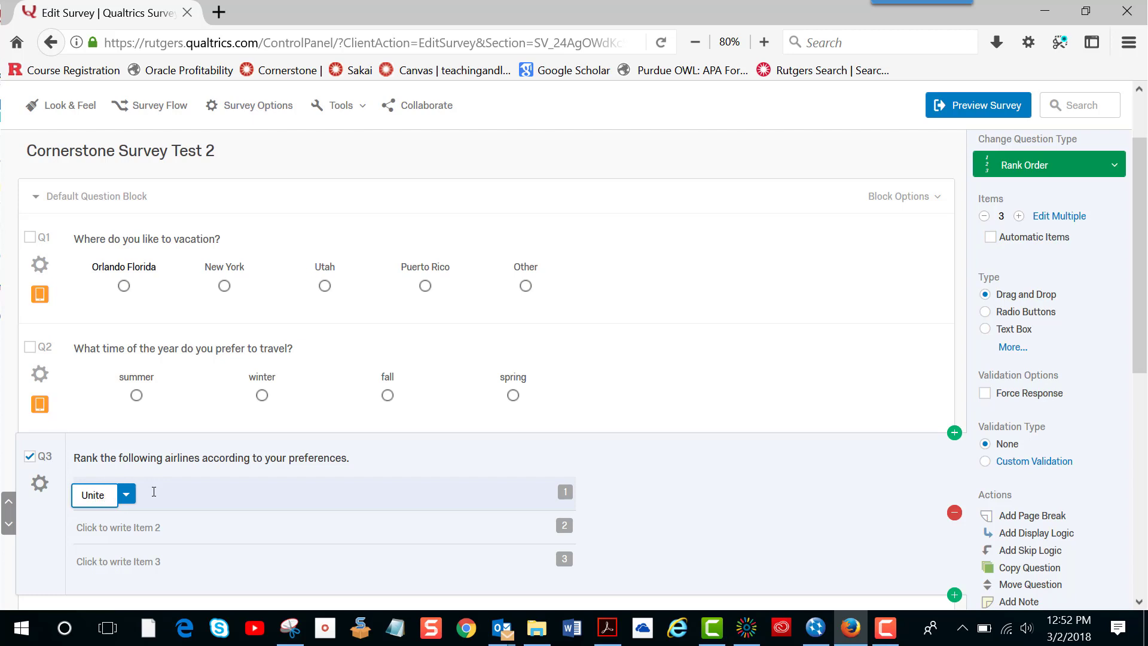
{"action": "type", "text": "rd Airlines"}
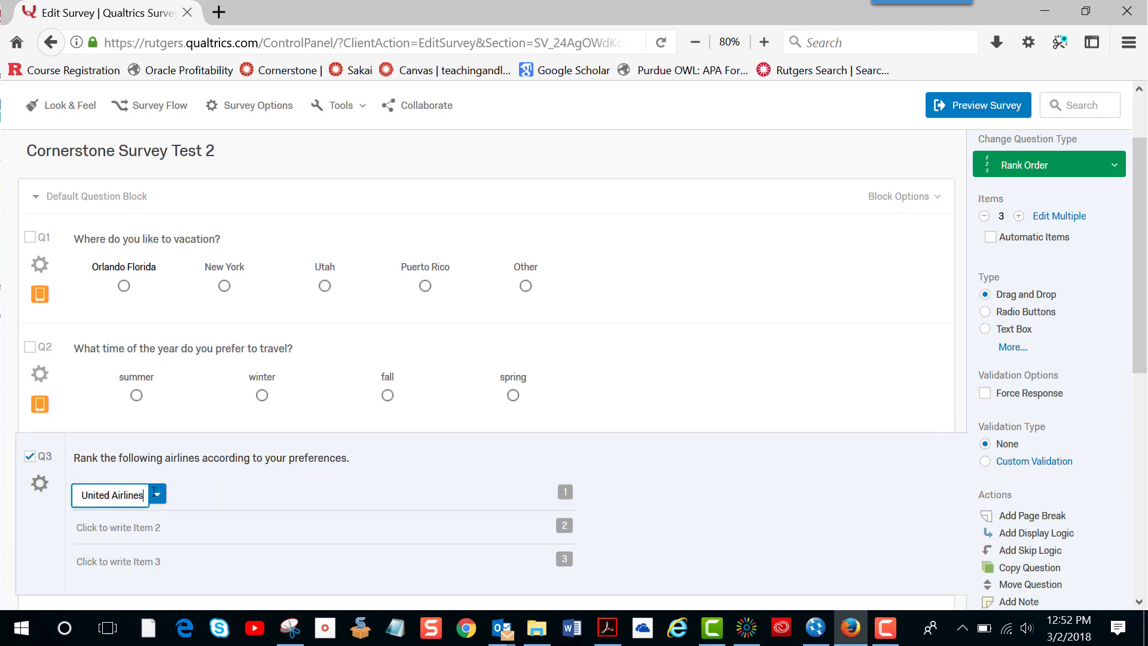
{"action": "left_click", "coordinate": [122, 532]}
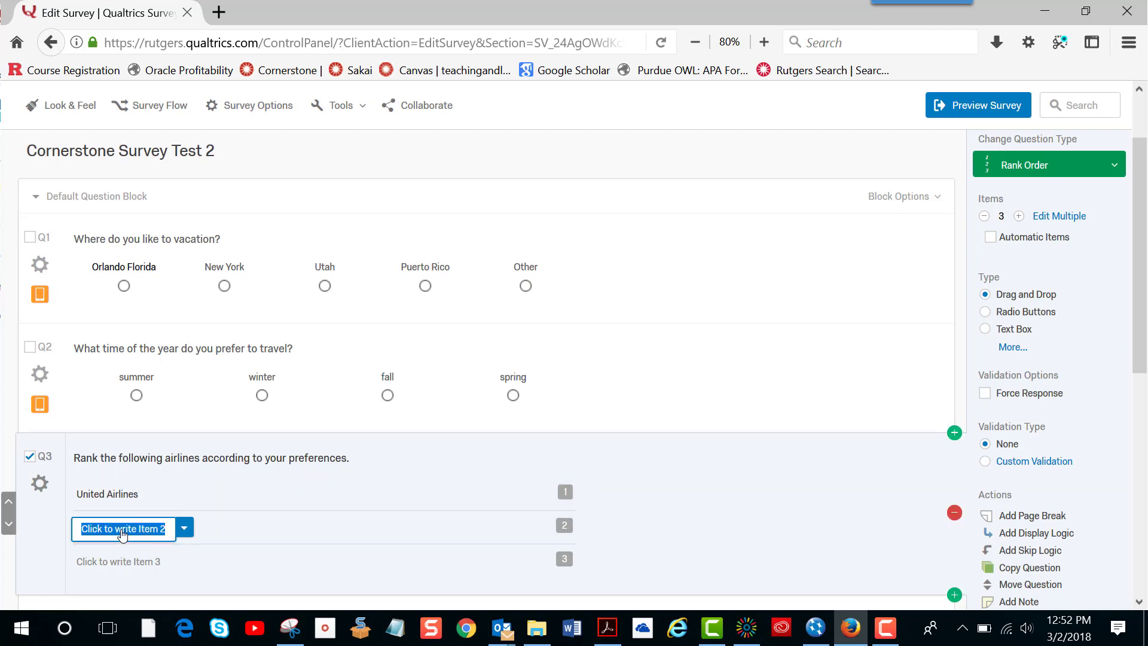
{"action": "type", "text": "Delta"}
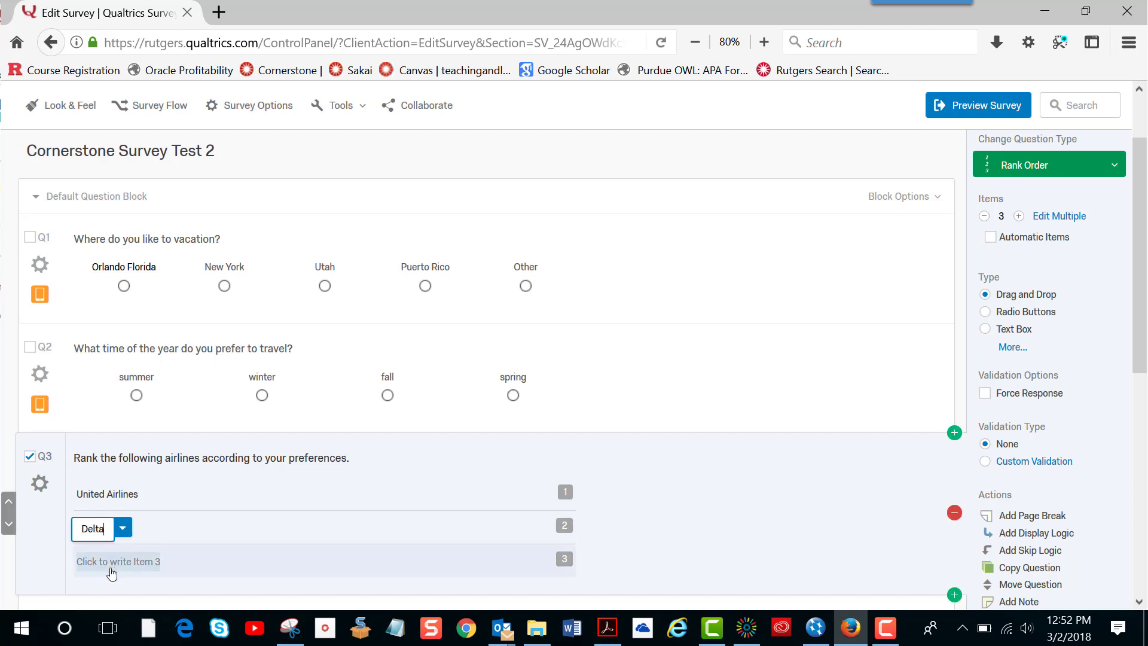
{"action": "left_click", "coordinate": [112, 571]}
{"action": "type", "text": "Americ"}
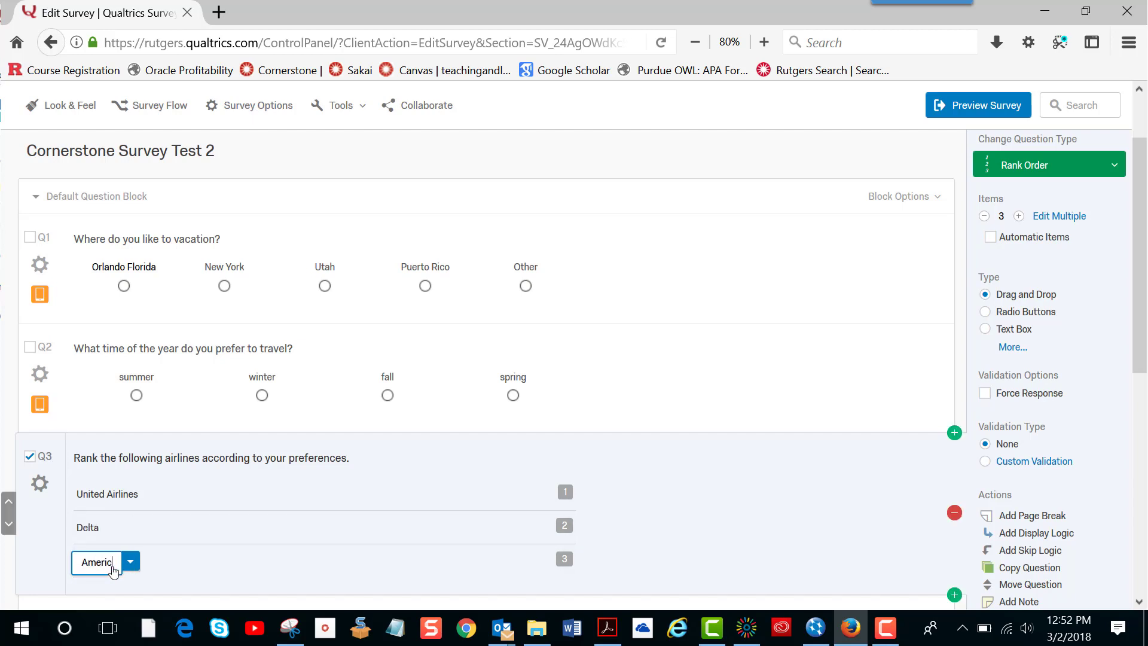
{"action": "type", "text": "anAirlines"}
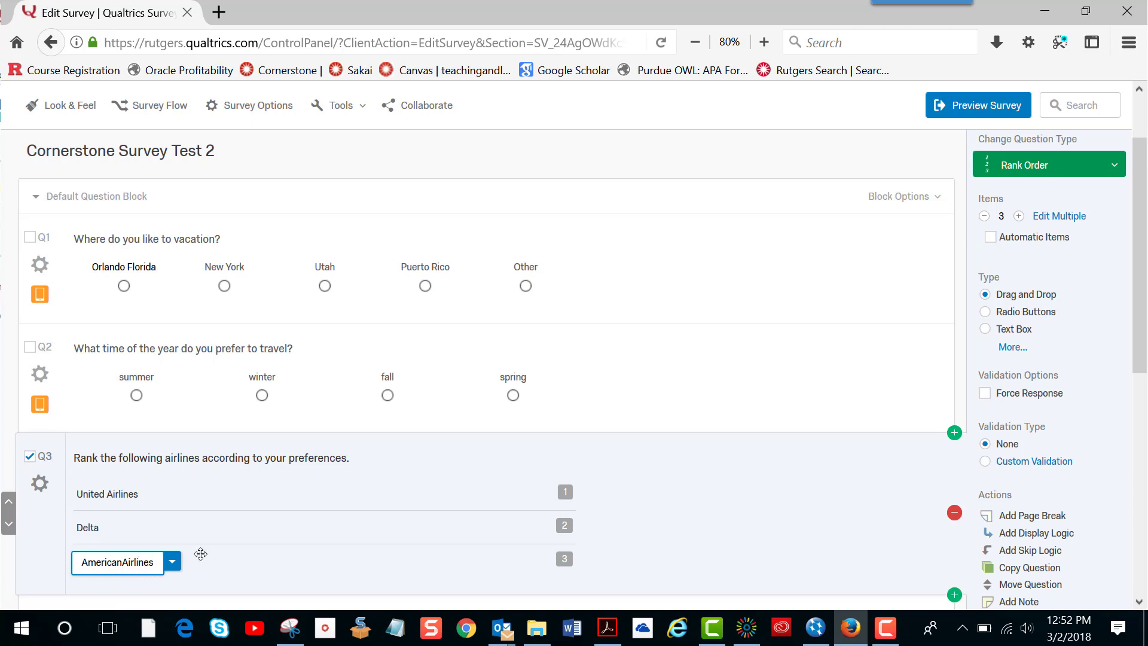
{"action": "left_click", "coordinate": [224, 557]}
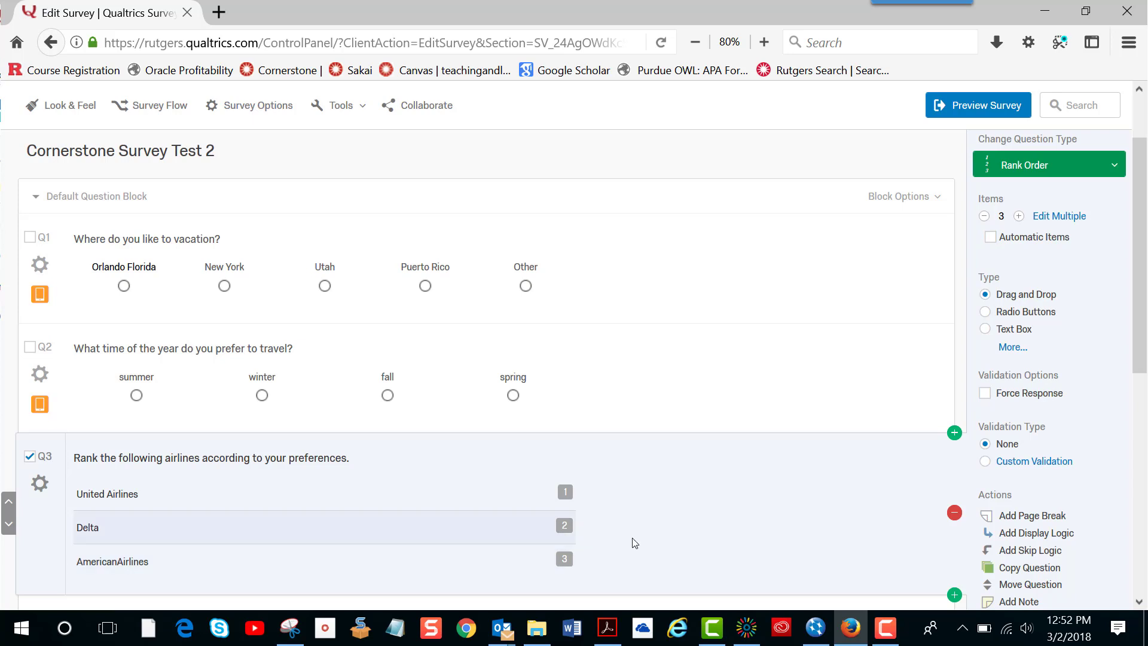
Add a fourth ranking item to Q3 and name it "Virgin Airlines".
{"action": "left_click", "coordinate": [1020, 216]}
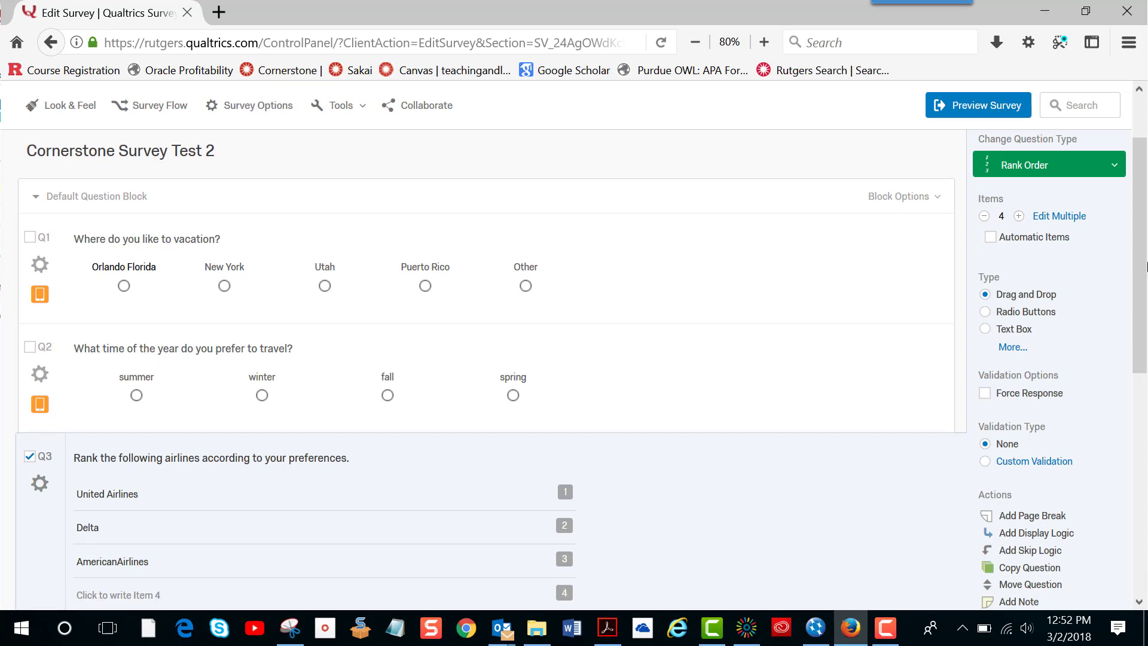
{"action": "scroll", "coordinate": [402, 350], "scroll_direction": "down", "scroll_amount": 3}
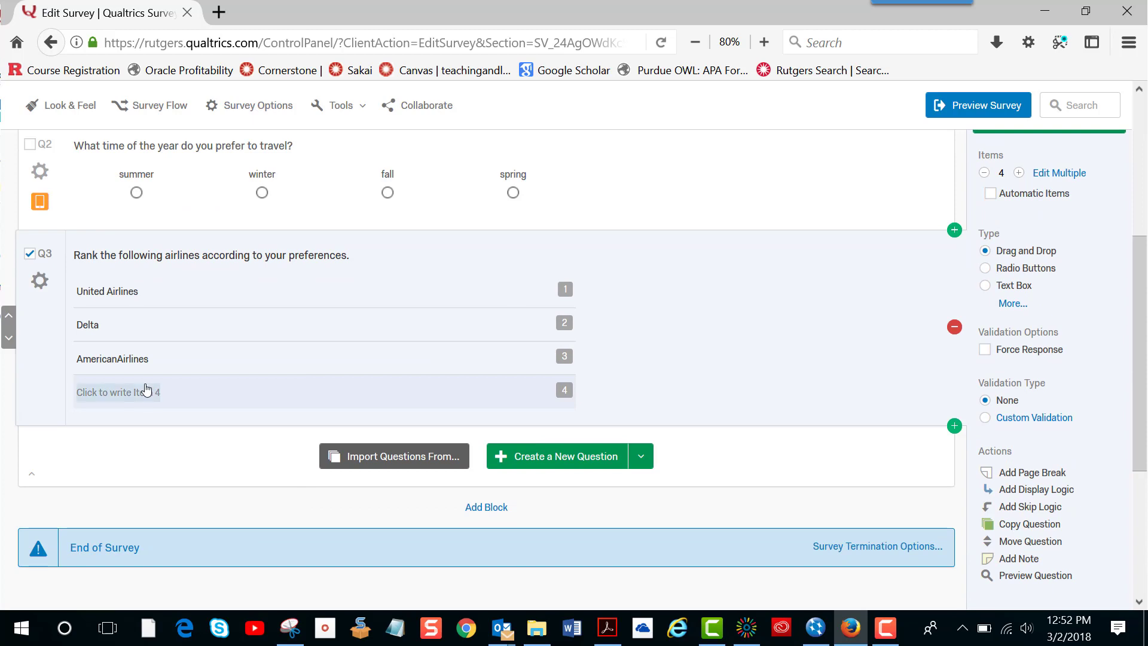
{"action": "left_click", "coordinate": [146, 392]}
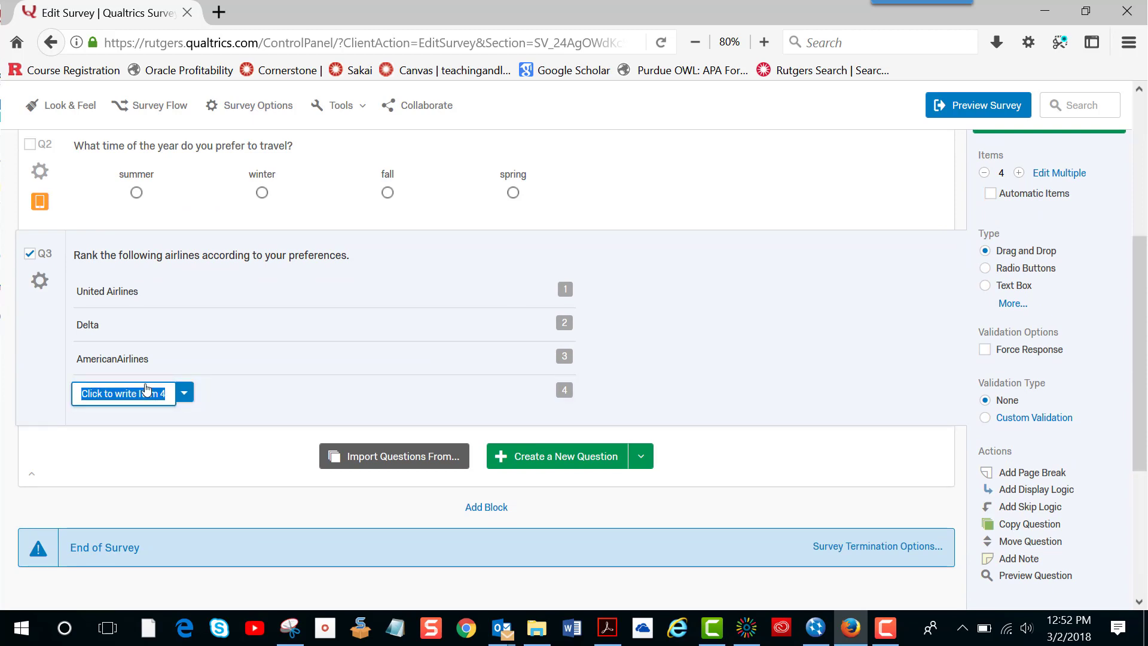
{"action": "type", "text": "Virgin "}
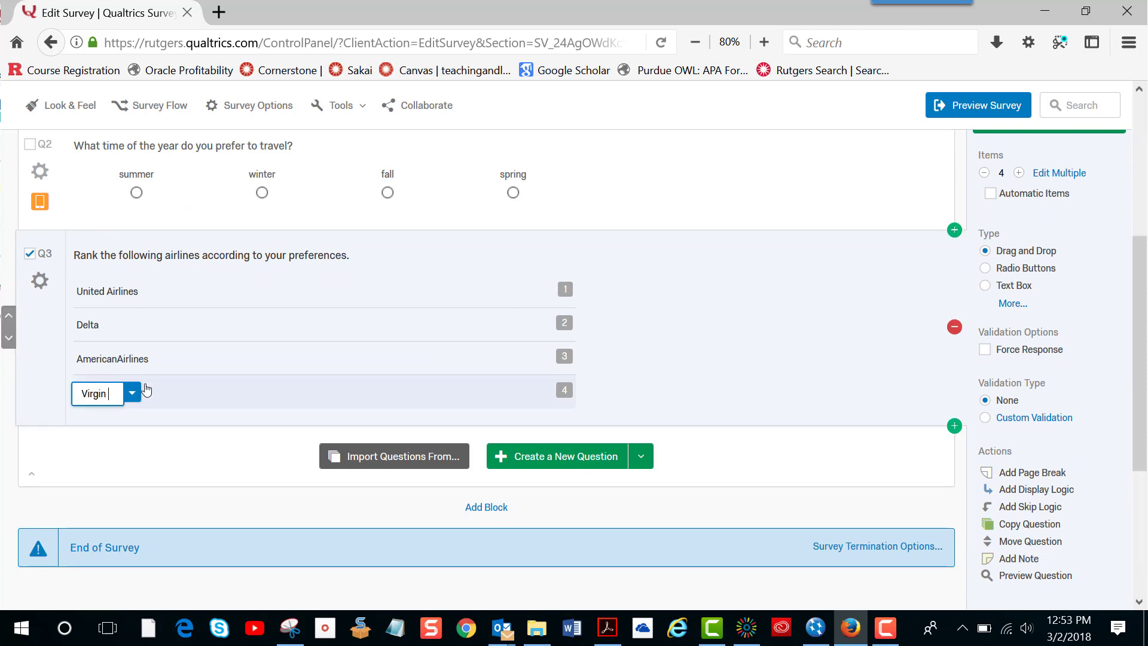
{"action": "type", "text": "Airlines"}
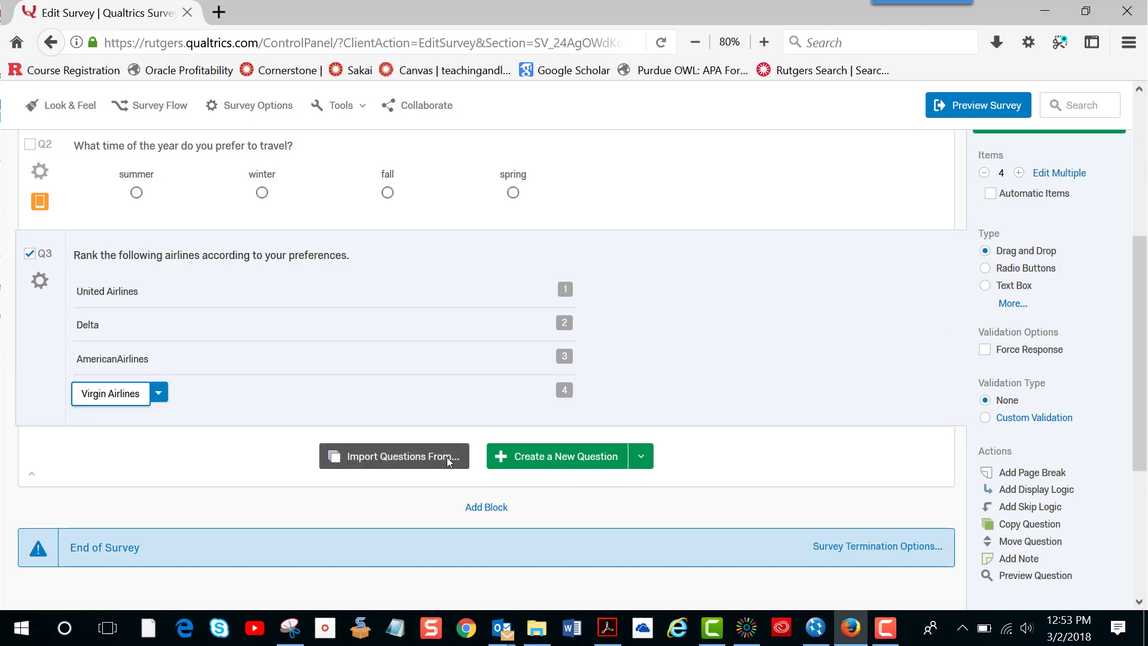
{"action": "key", "text": "shift+Tab"}
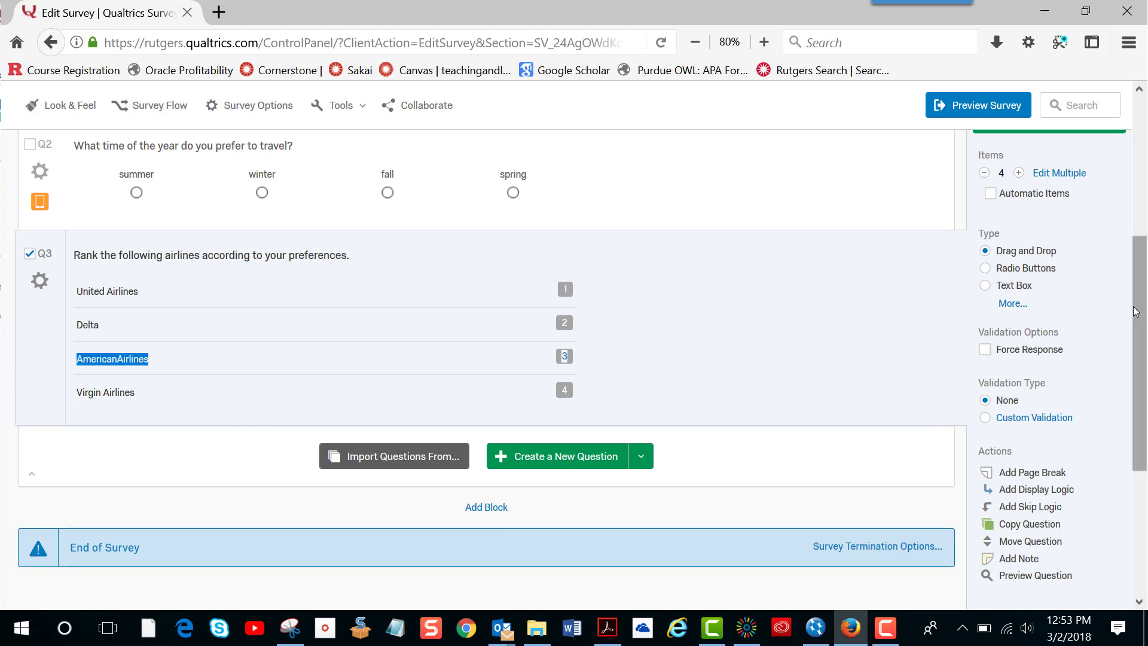
Preview the survey and answer the vacation question with Puerto Rico and the travel season question with winter.
{"action": "scroll", "coordinate": [1131, 396], "scroll_direction": "down", "scroll_amount": 5}
{"action": "scroll", "coordinate": [1130, 396], "scroll_direction": "up", "scroll_amount": 10}
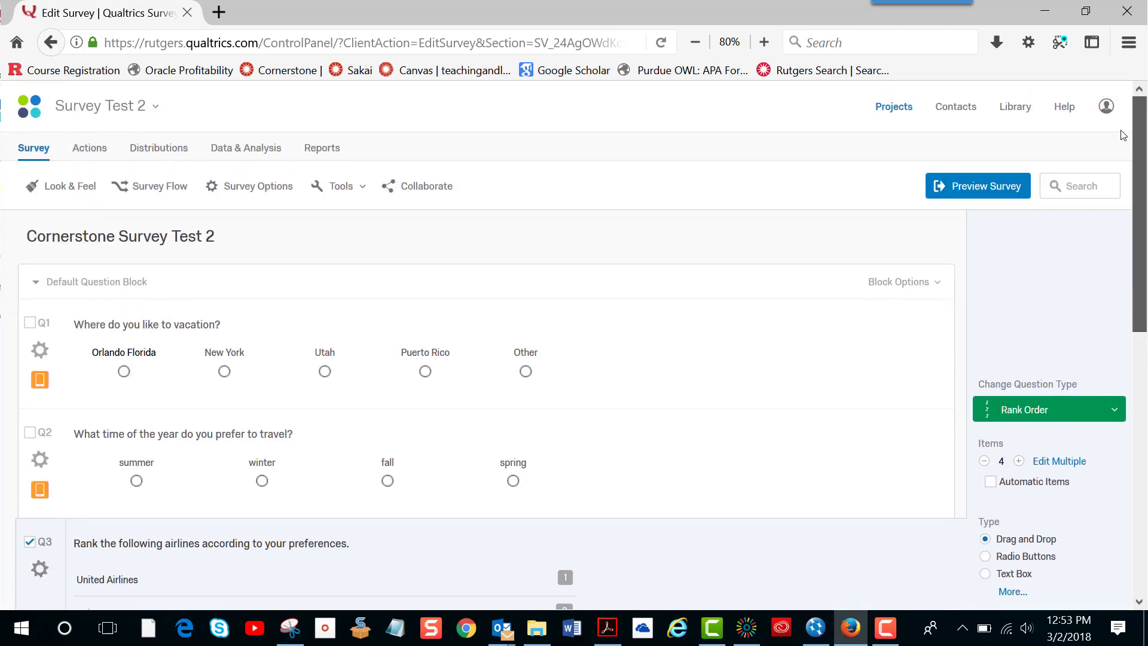
{"action": "left_click", "coordinate": [973, 189]}
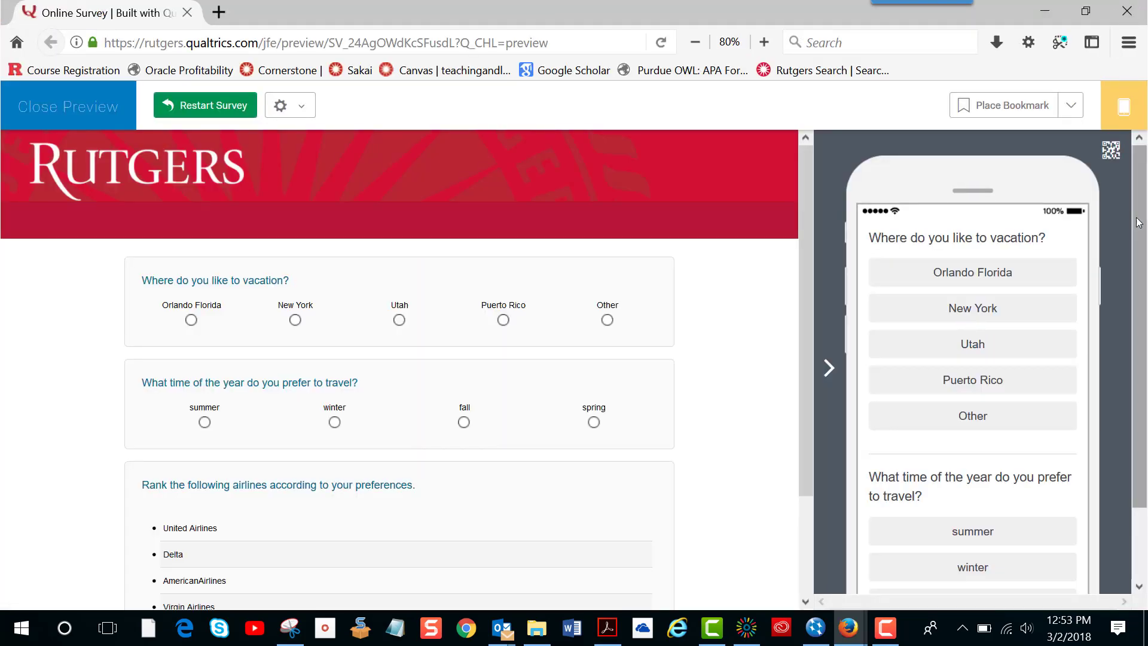
{"action": "scroll", "coordinate": [1143, 266], "scroll_direction": "down", "scroll_amount": 2}
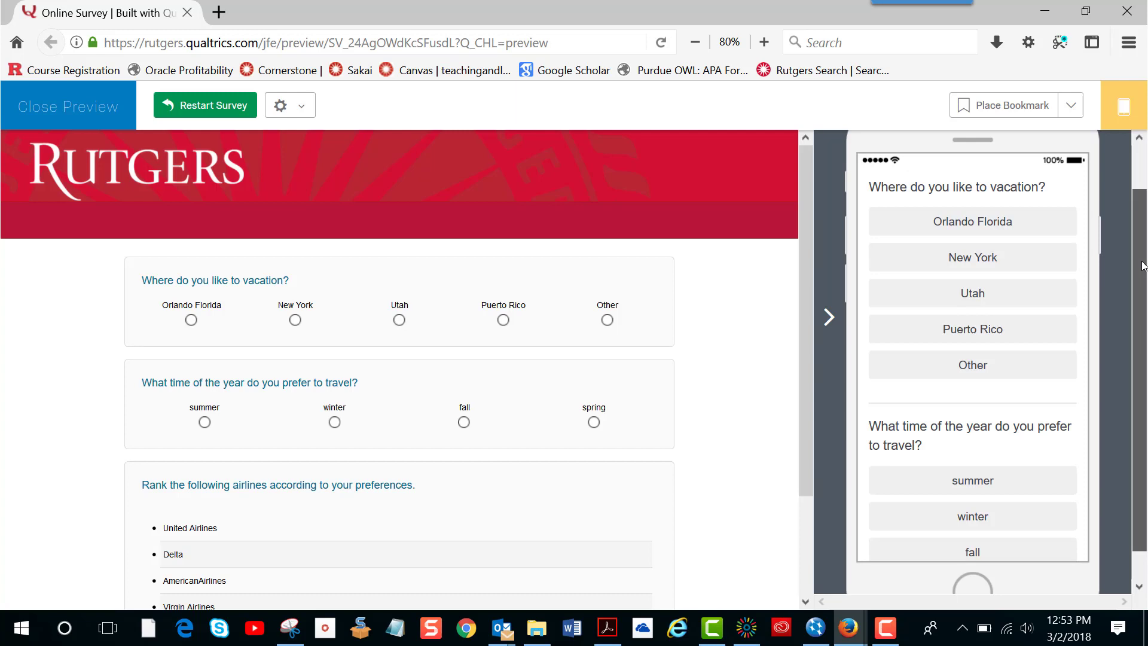
{"action": "scroll", "coordinate": [1143, 266], "scroll_direction": "up", "scroll_amount": 2}
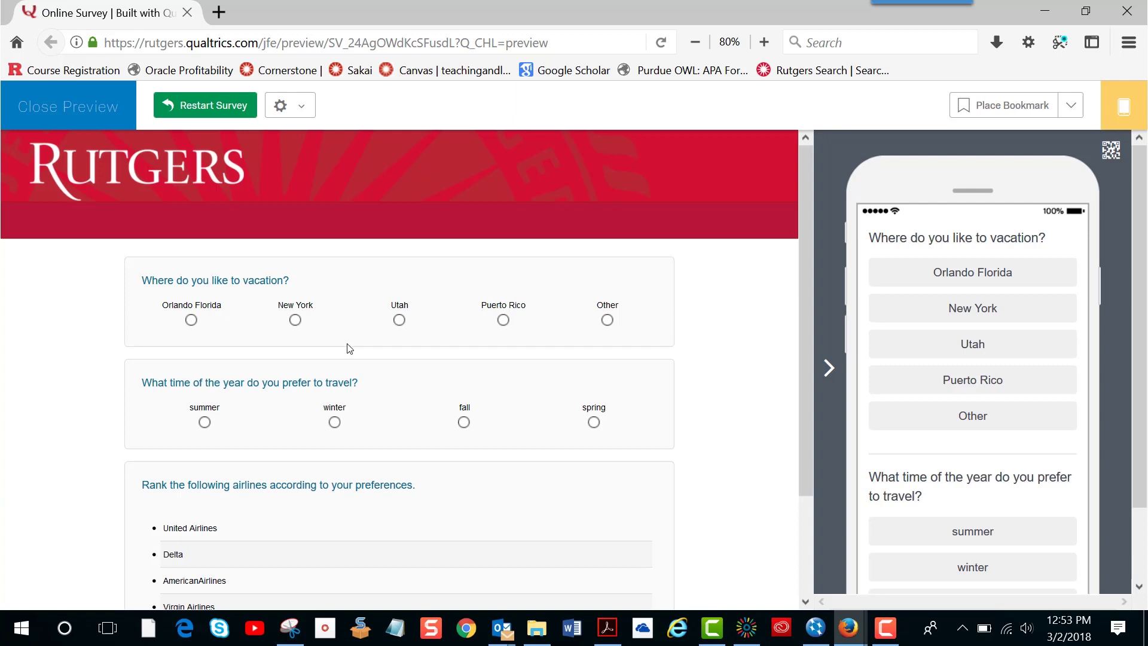
{"action": "left_click", "coordinate": [503, 320]}
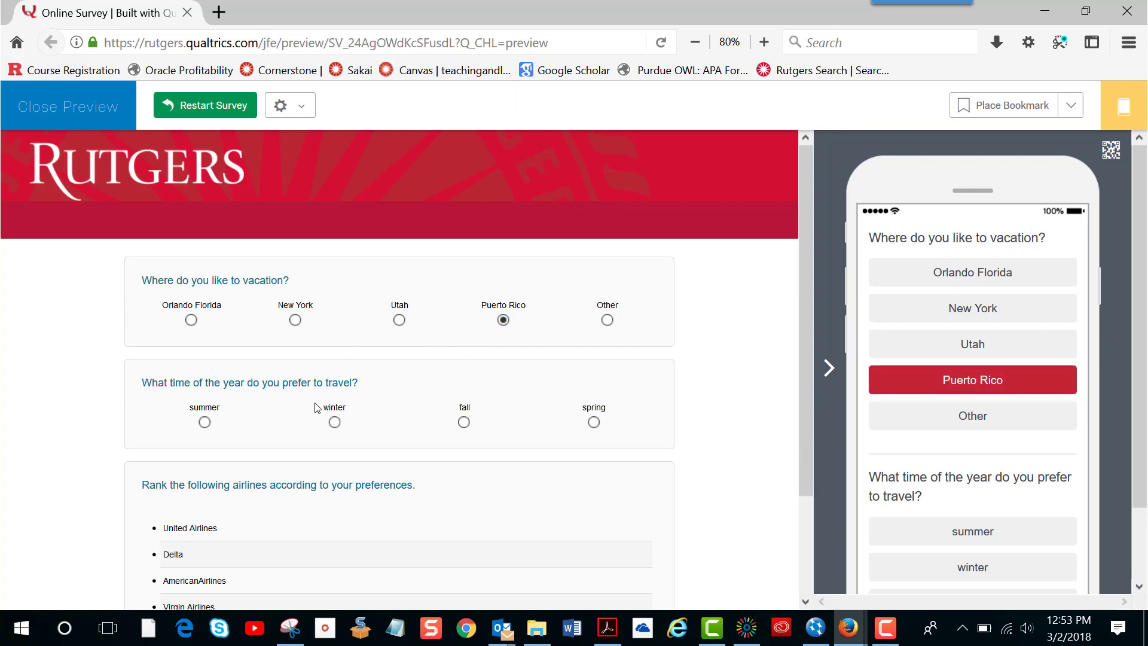
{"action": "left_click", "coordinate": [335, 422]}
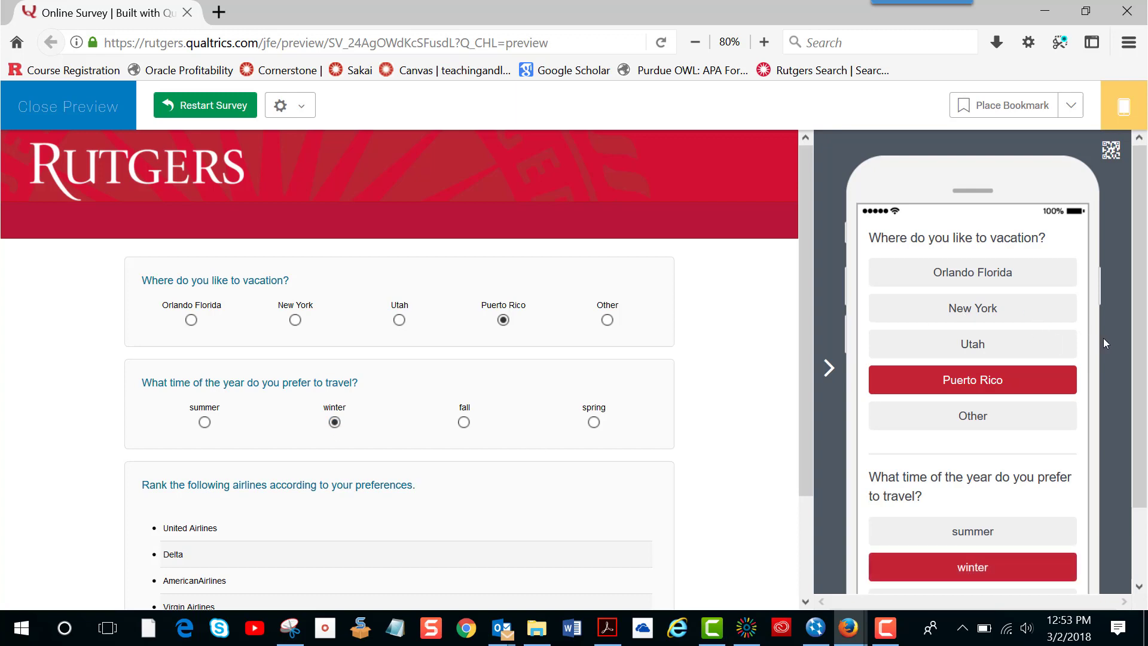
Rank the airlines in the preview as AmericanAirlines, United Airlines, Delta, Virgin Airlines, and submit the response, closing the preview.
{"action": "left_click_drag", "start_coordinate": [1139, 351], "coordinate": [1139, 421]}
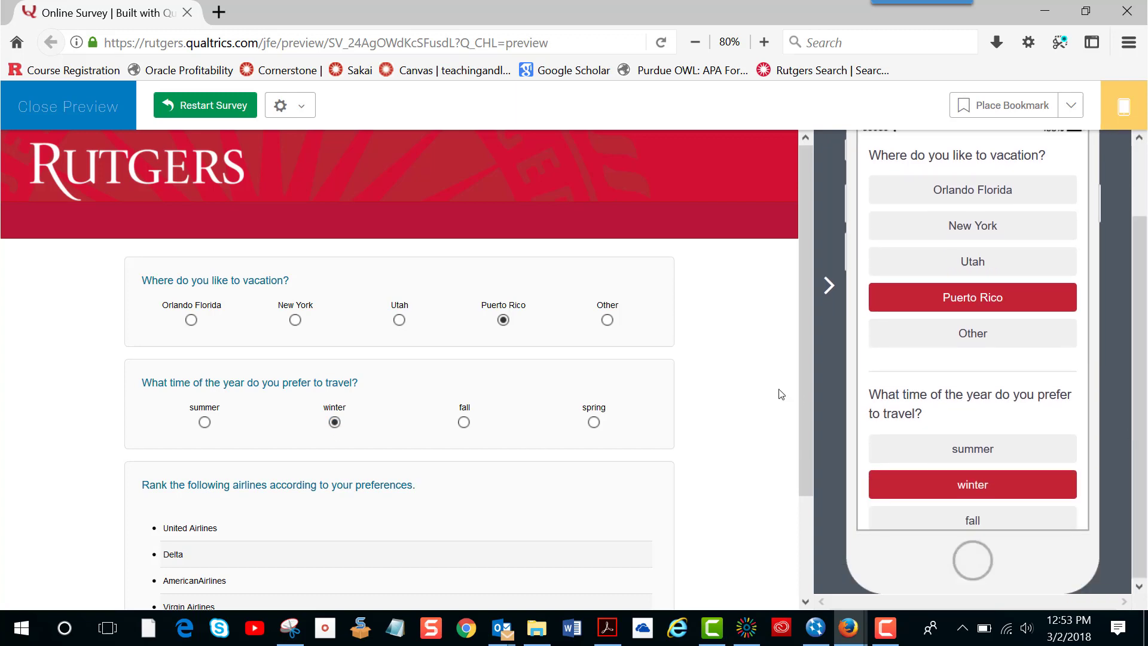
{"action": "left_click_drag", "start_coordinate": [806, 360], "coordinate": [797, 466]}
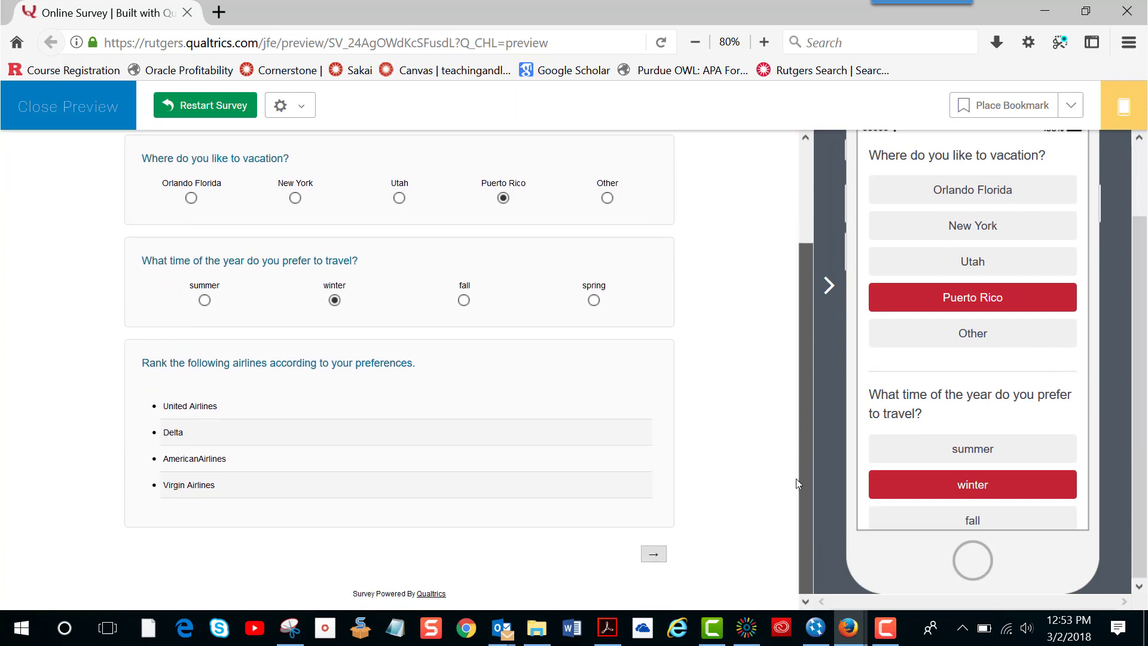
{"action": "left_click_drag", "start_coordinate": [1139, 269], "coordinate": [1139, 245]}
{"action": "left_click", "coordinate": [232, 405]}
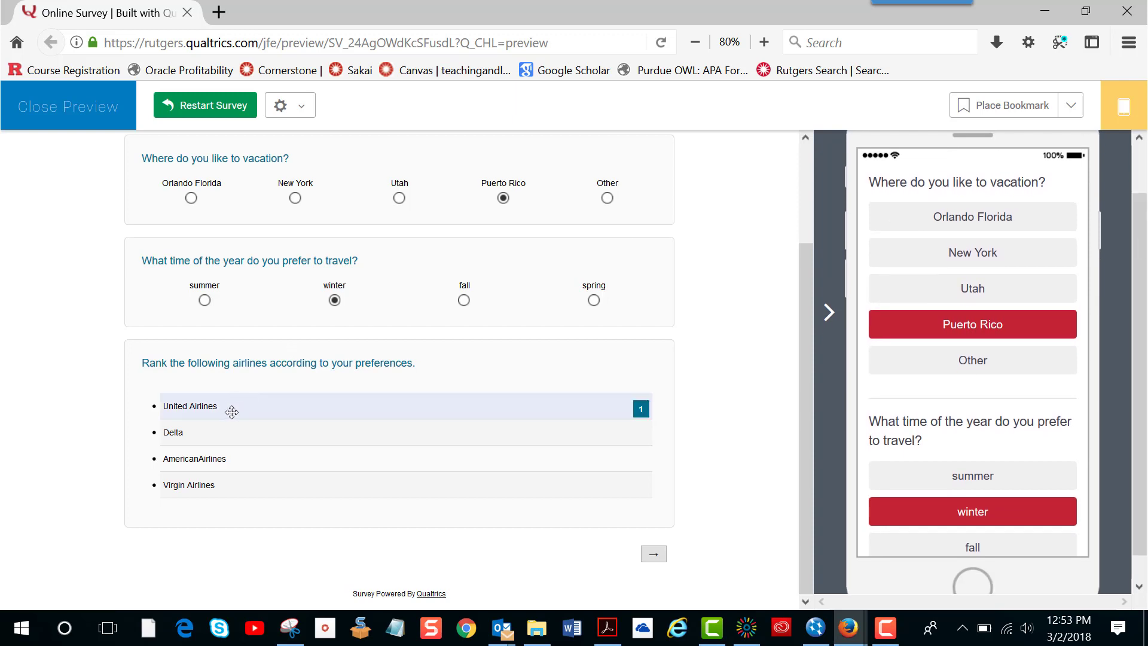
{"action": "left_click", "coordinate": [208, 461]}
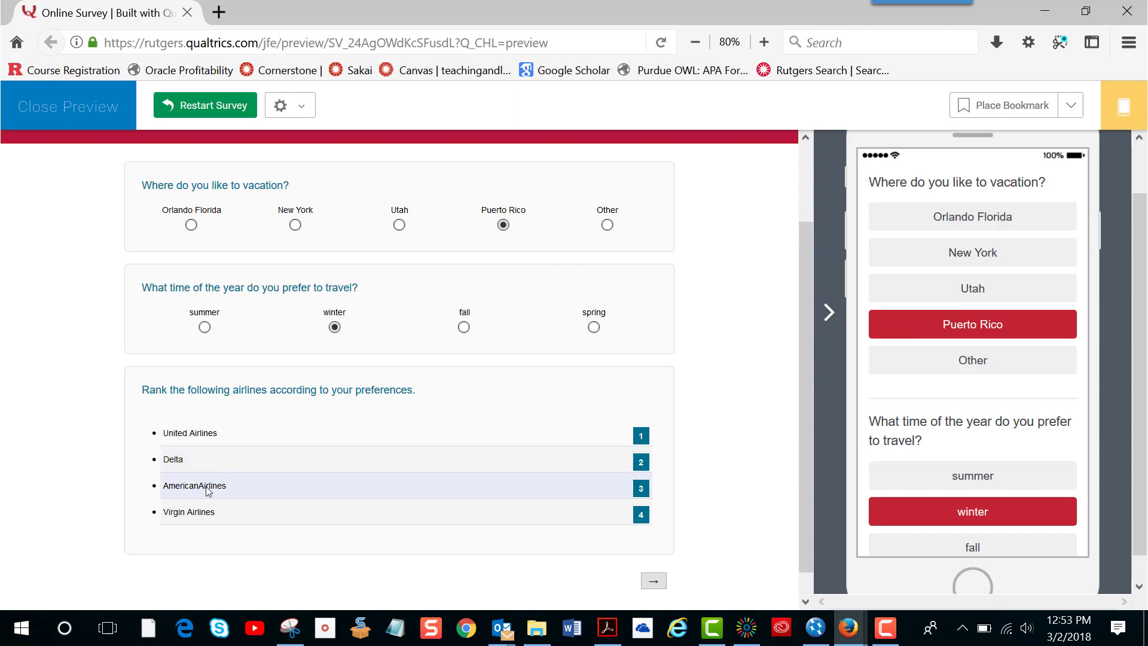
{"action": "left_click_drag", "start_coordinate": [203, 485], "coordinate": [218, 436]}
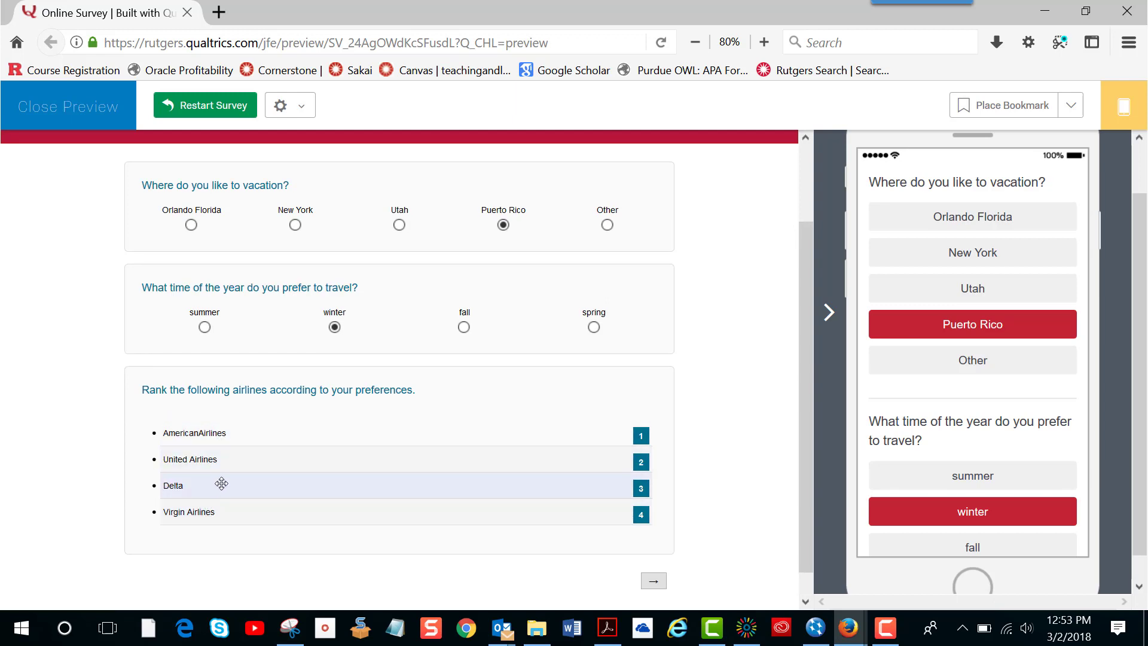
{"action": "left_click_drag", "start_coordinate": [221, 479], "coordinate": [221, 519]}
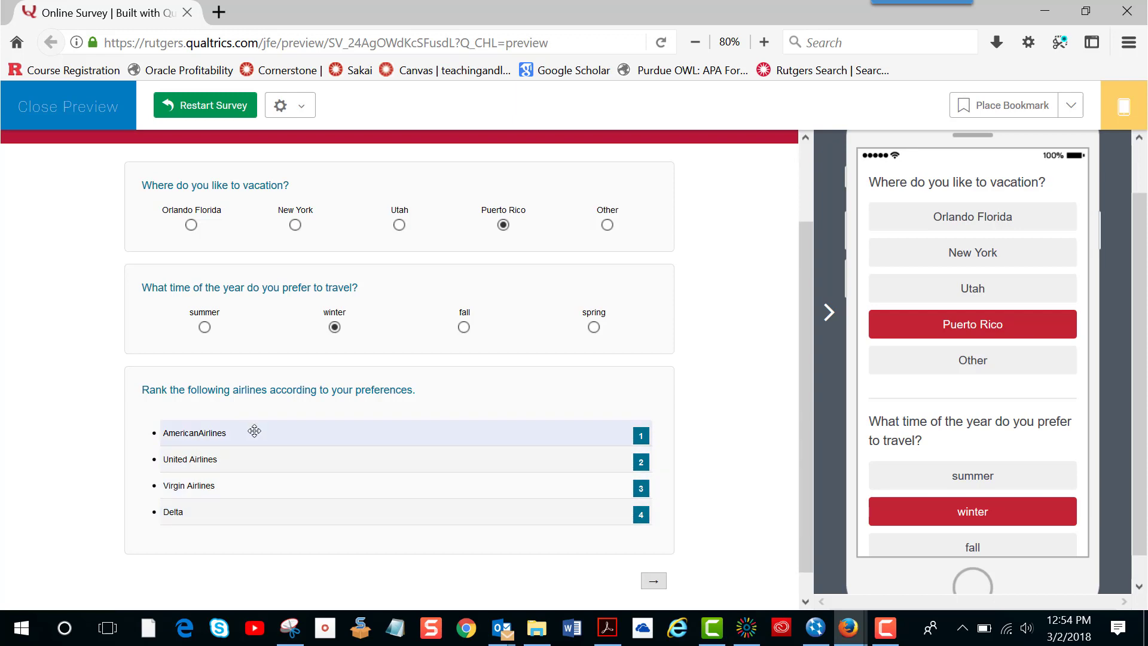
{"action": "left_click_drag", "start_coordinate": [240, 482], "coordinate": [235, 515]}
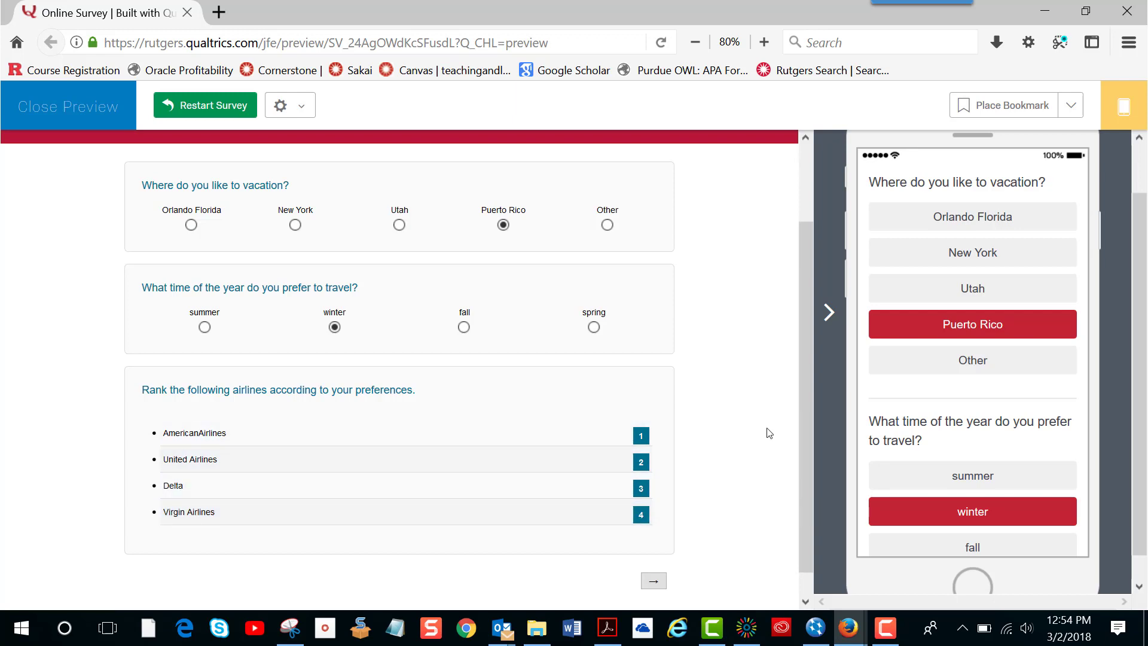
{"action": "left_click", "coordinate": [658, 581]}
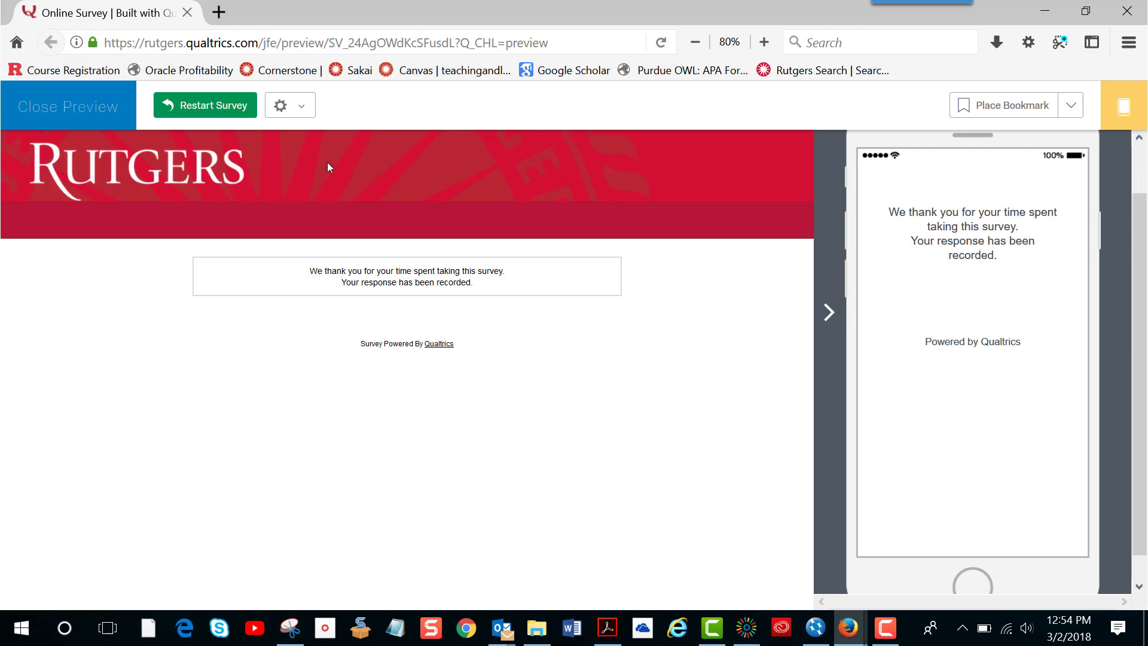
{"action": "left_click", "coordinate": [90, 109]}
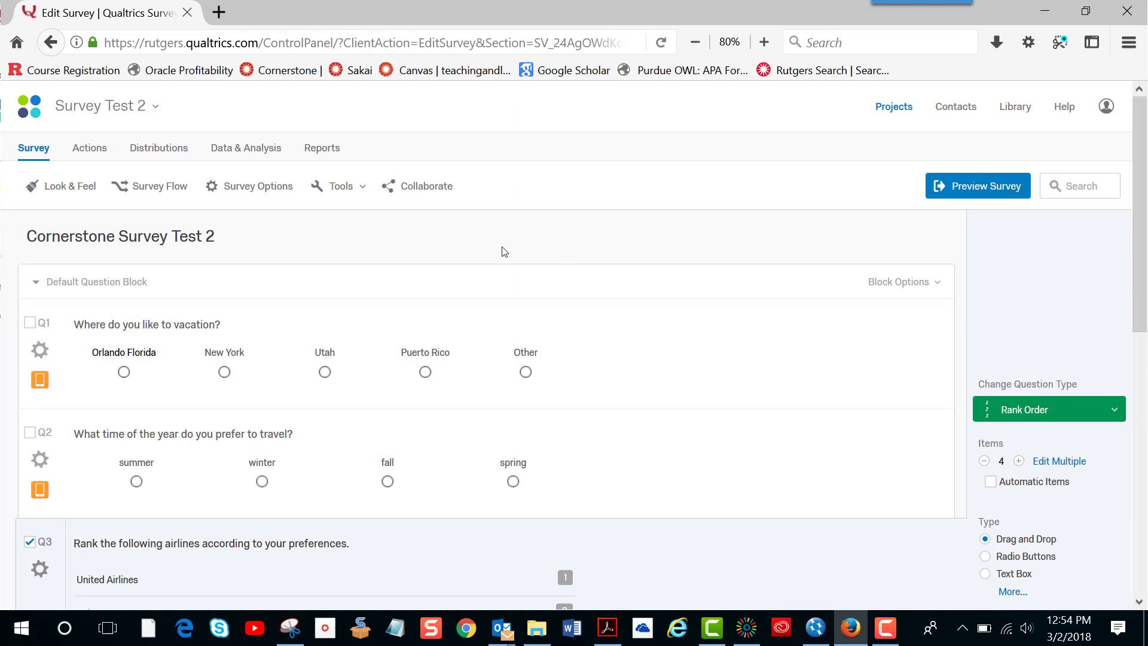
Get a single reusable anonymous link for distributing the survey and customize its link text as "Vacation Survey".
{"action": "left_click", "coordinate": [149, 154]}
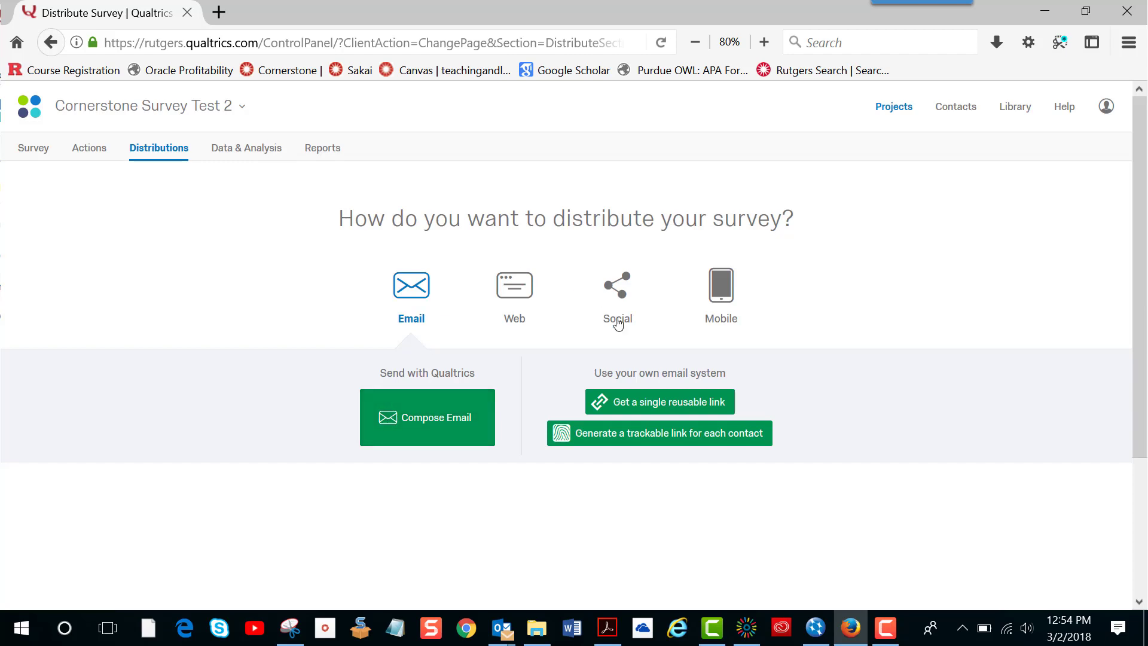
{"action": "left_click", "coordinate": [662, 408]}
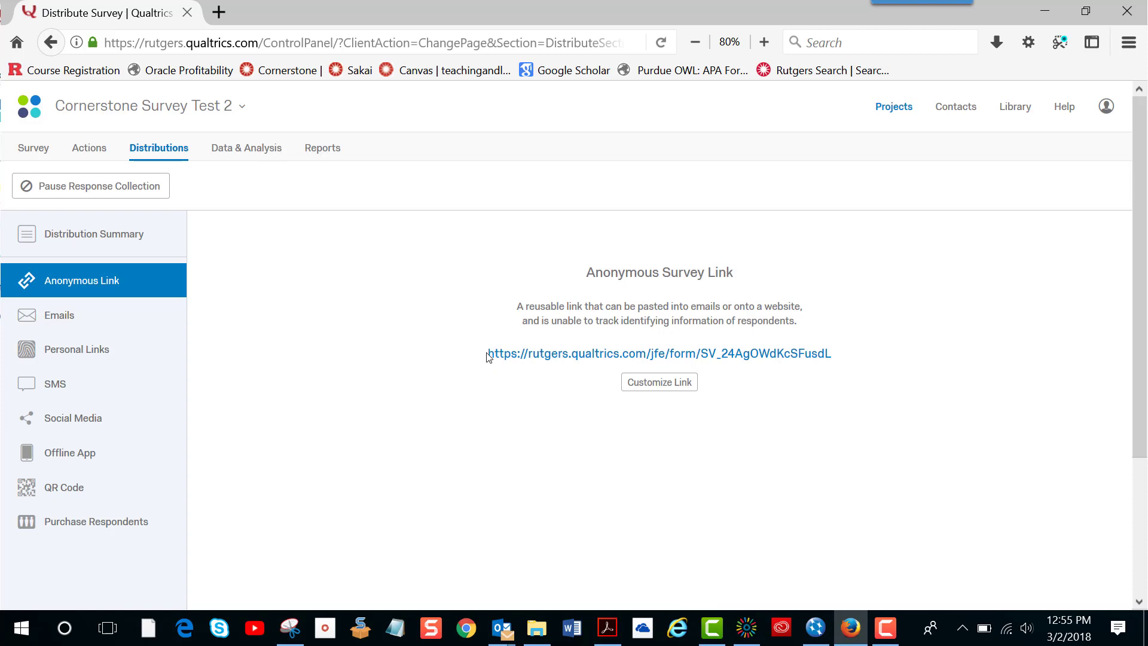
{"action": "left_click", "coordinate": [645, 389]}
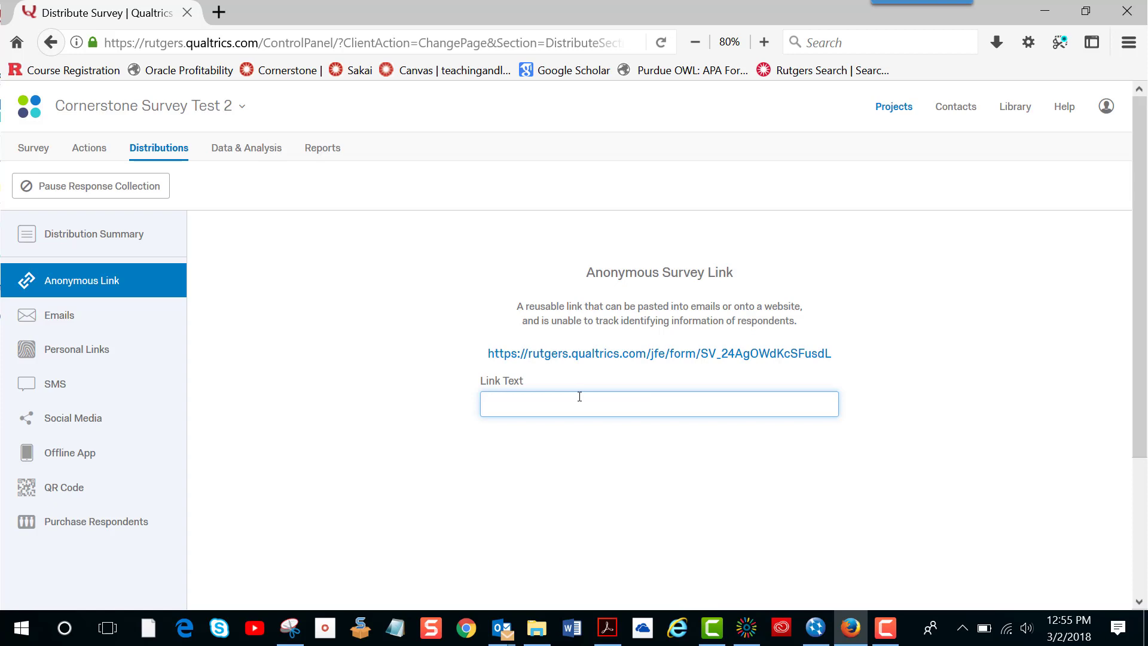
{"action": "type", "text": "Vacation "}
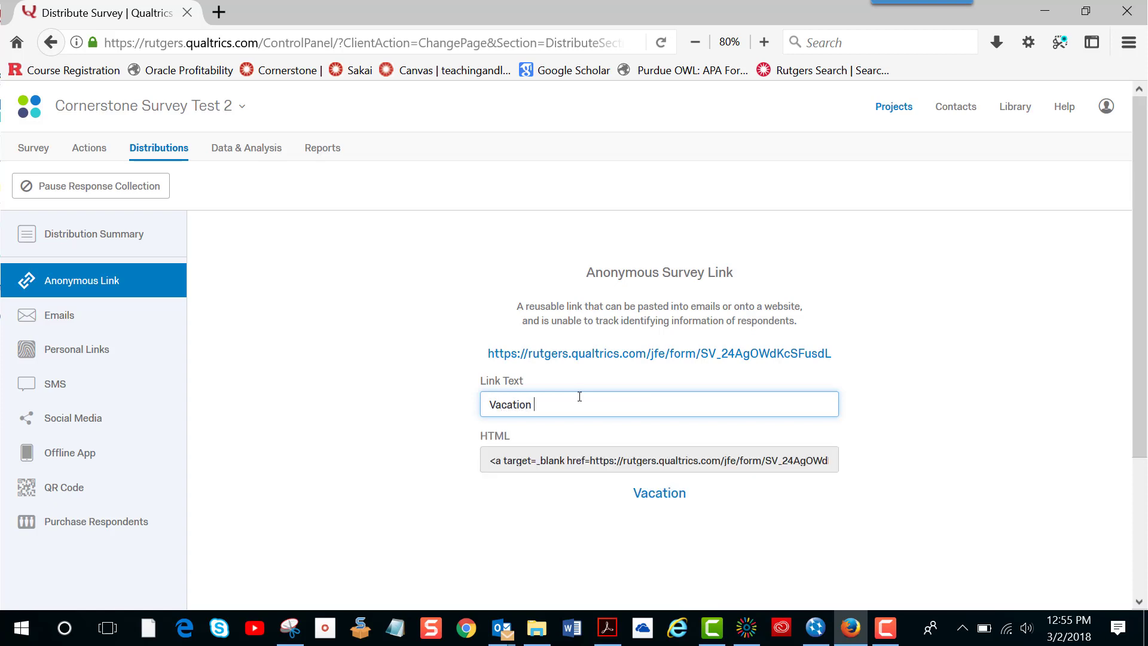
{"action": "type", "text": "Survey"}
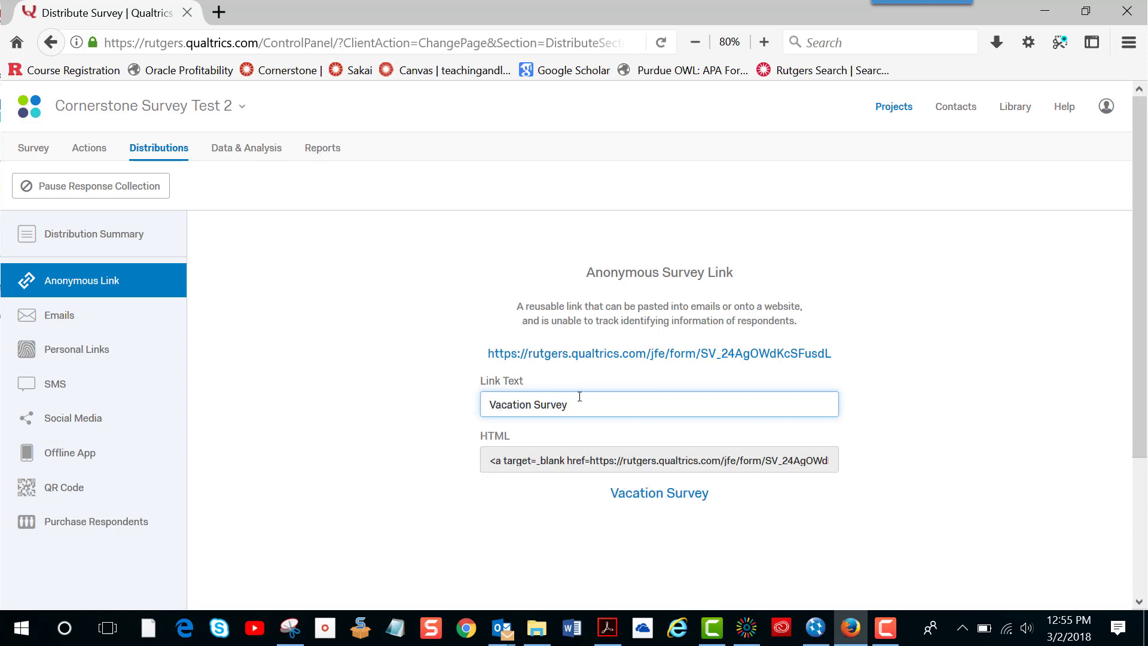
{"action": "left_click", "coordinate": [457, 423]}
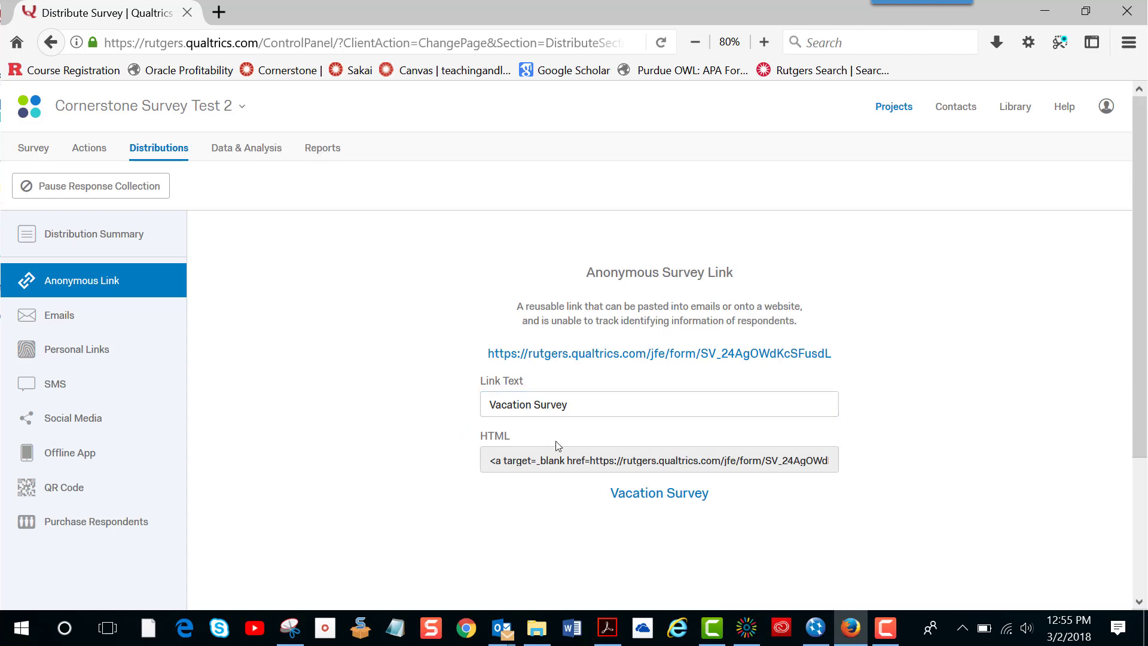
Open the survey through its Vacation Survey link and copy the live survey's web address.
{"action": "left_click", "coordinate": [629, 498]}
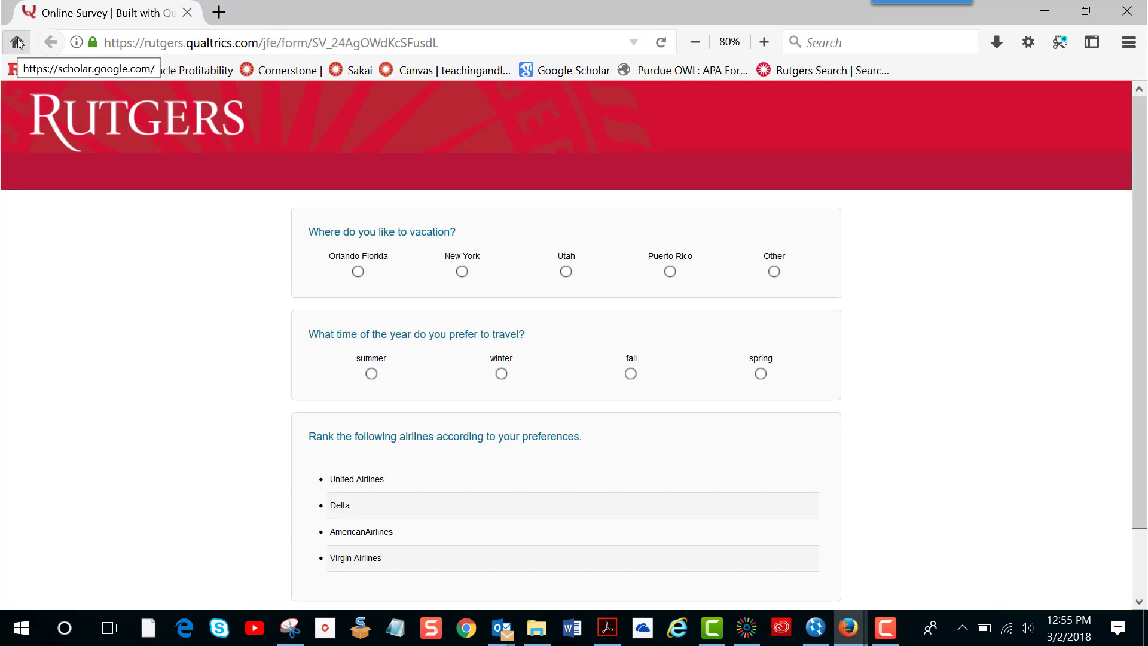
{"action": "left_click_drag", "start_coordinate": [466, 44], "coordinate": [99, 24]}
{"action": "key", "text": "ctrl+c"}
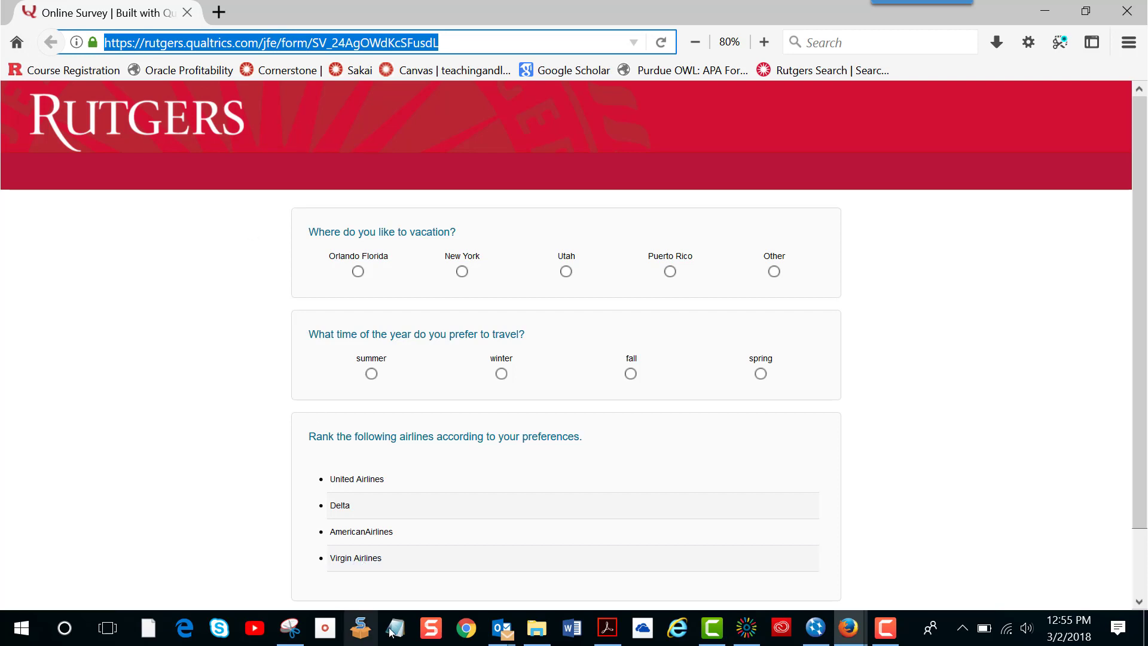
Switch to Outlook, create a new email and paste the survey address into its body as a link.
{"action": "mouse_move", "coordinate": [495, 634]}
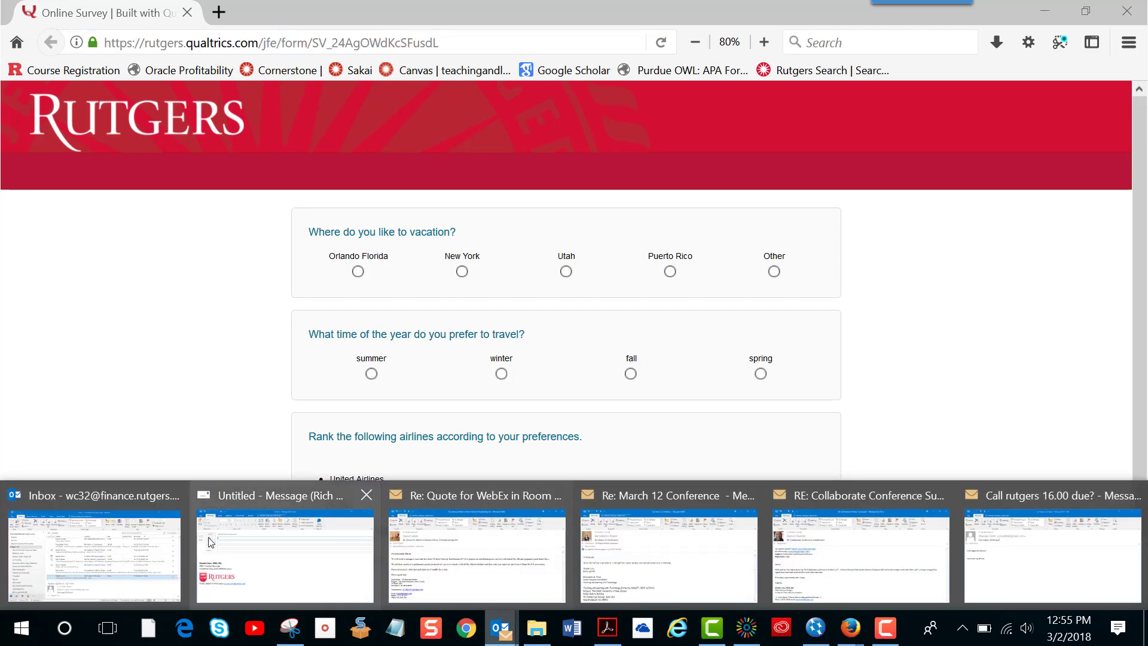
{"action": "left_click", "coordinate": [90, 542]}
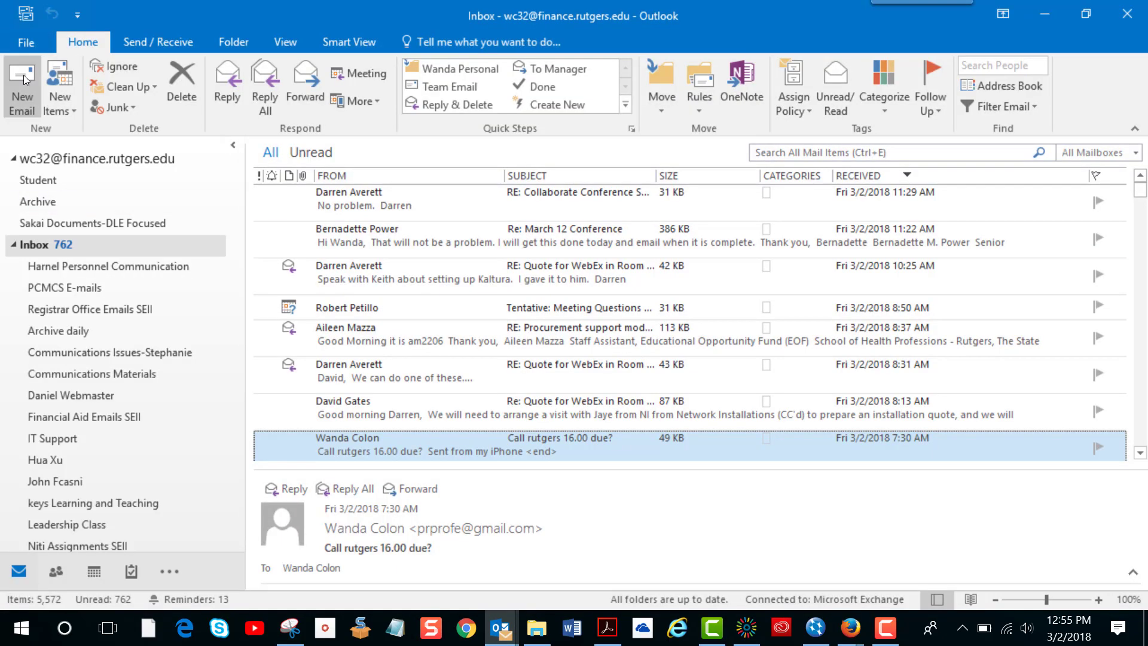
{"action": "left_click", "coordinate": [23, 74]}
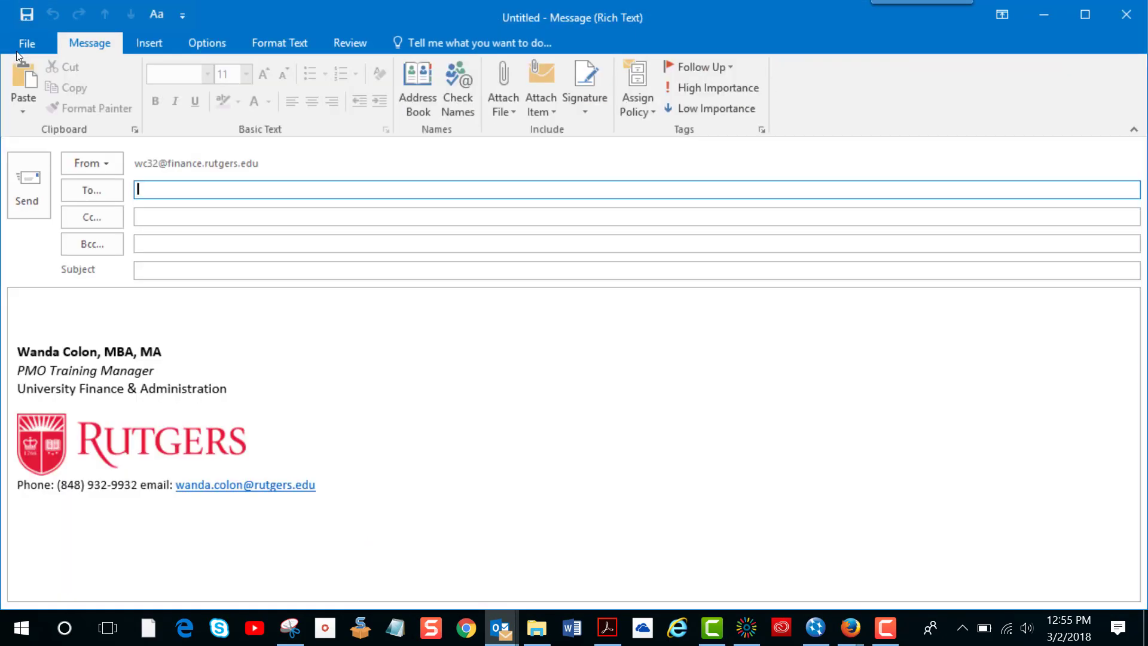
{"action": "left_click", "coordinate": [167, 308]}
{"action": "key", "text": "ctrl+v"}
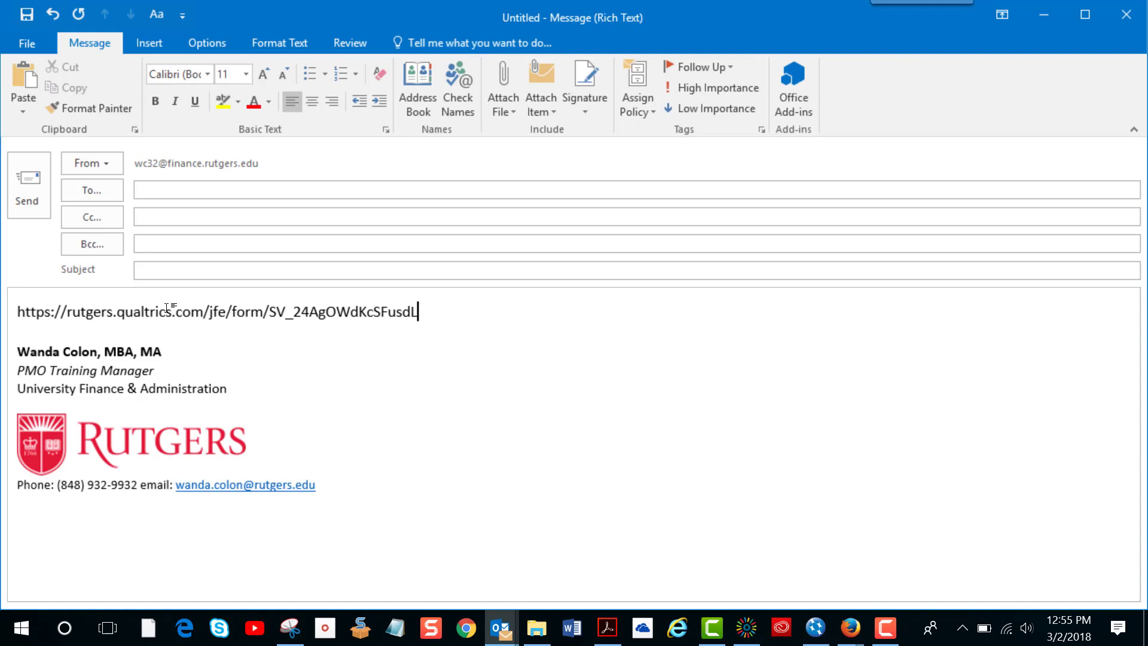
{"action": "key", "text": "Return"}
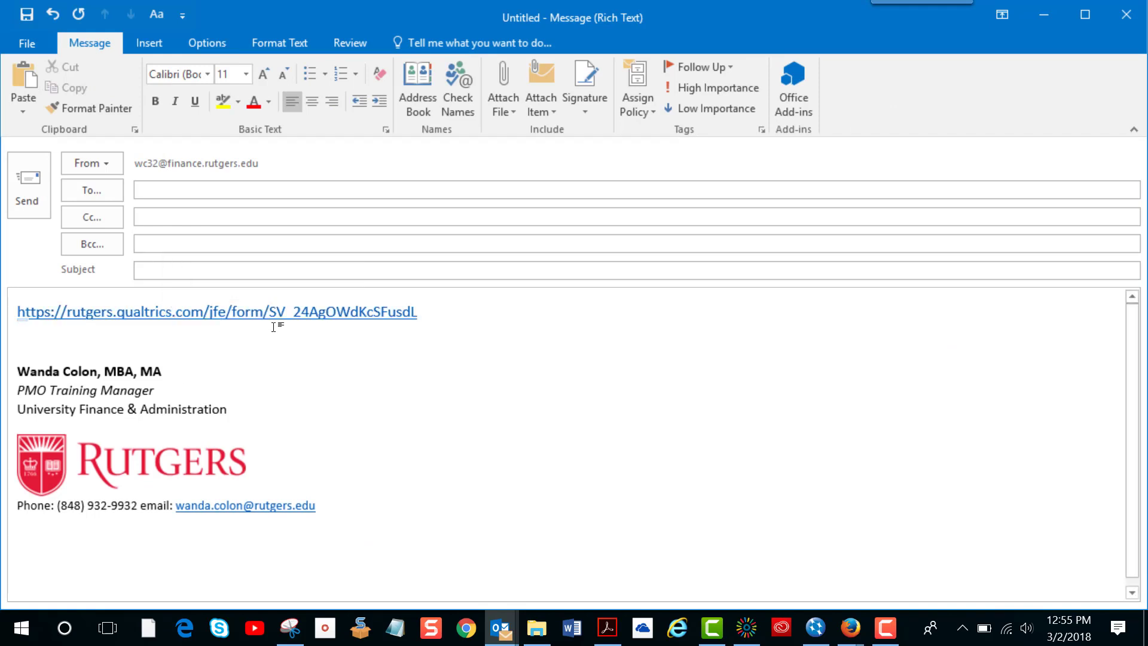
{"action": "left_click_drag", "start_coordinate": [422, 312], "coordinate": [13, 300]}
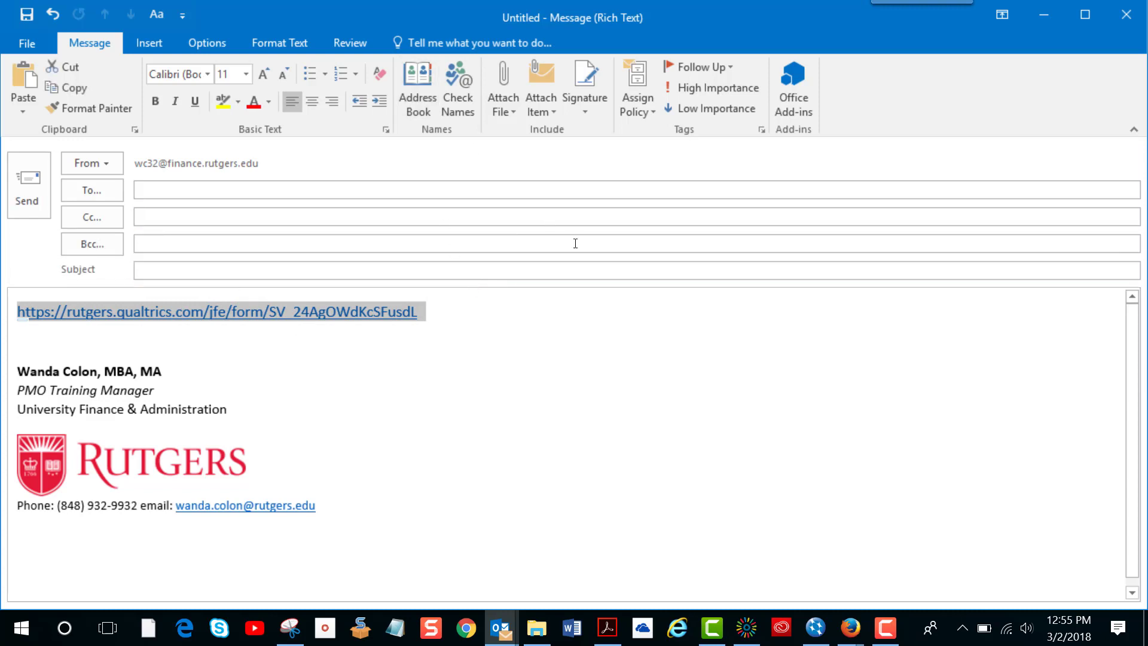
{"action": "left_click", "coordinate": [507, 323]}
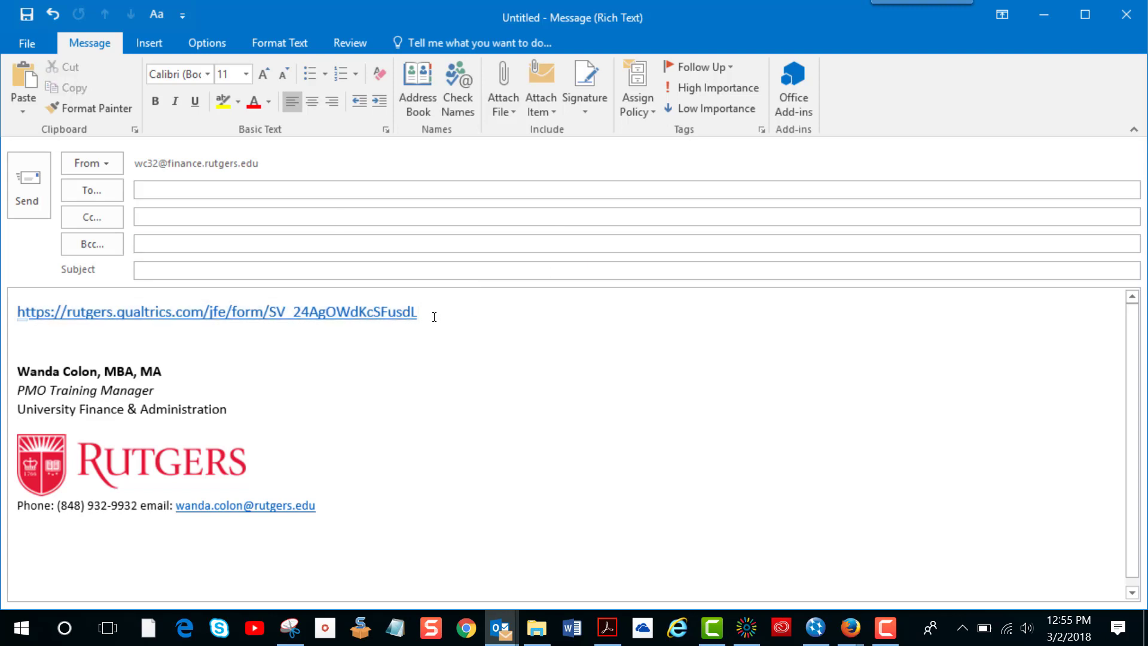
{"action": "left_click_drag", "start_coordinate": [435, 317], "coordinate": [3, 292]}
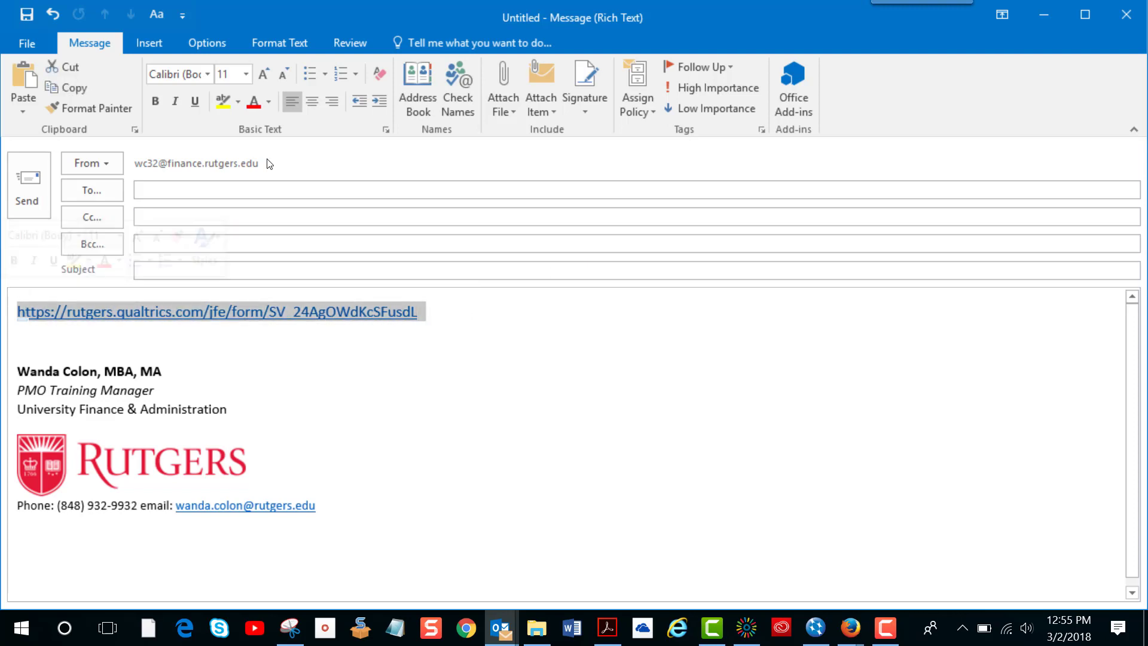
{"action": "left_click", "coordinate": [145, 41]}
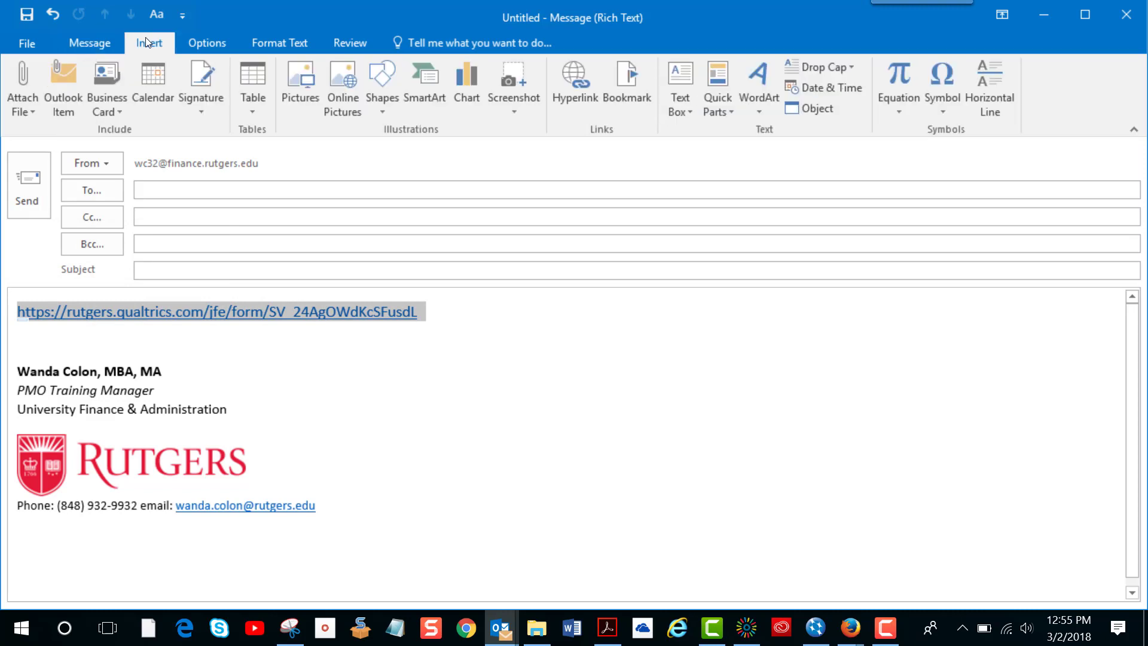
{"action": "left_click", "coordinate": [576, 96]}
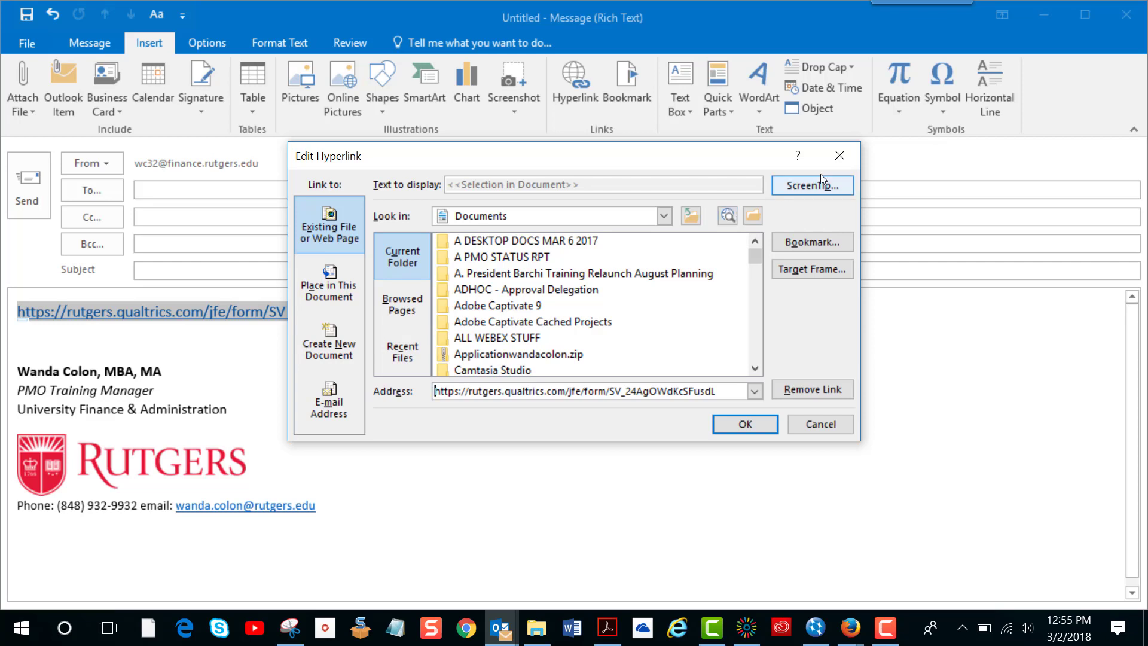
{"action": "left_click", "coordinate": [839, 164]}
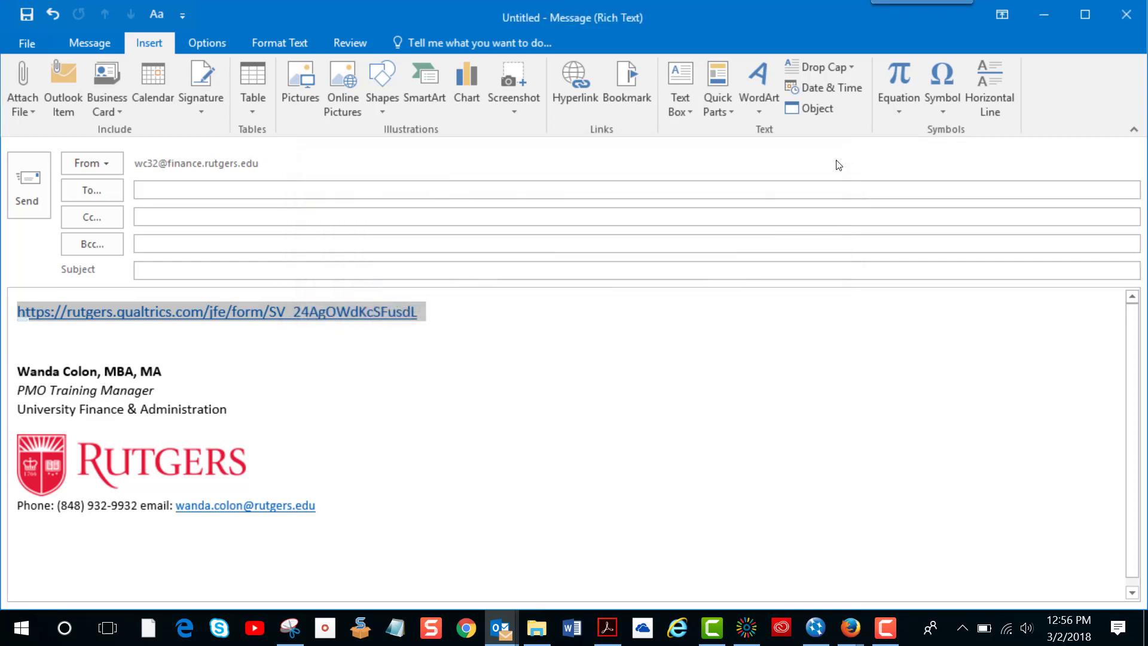
{"action": "left_click", "coordinate": [466, 382]}
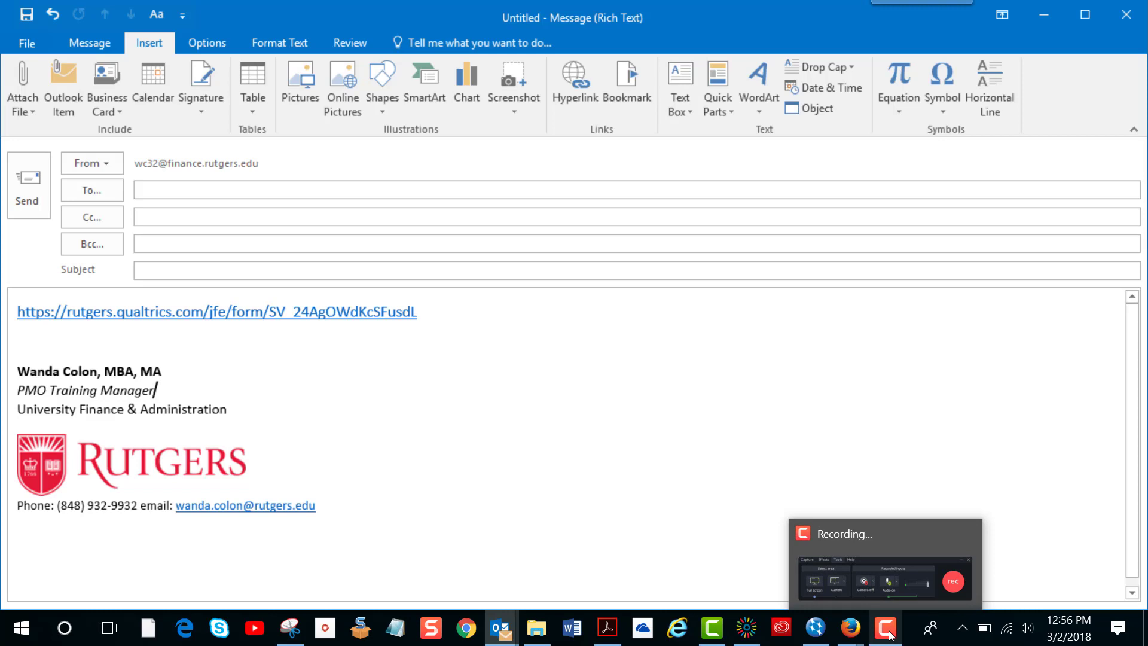
{"action": "left_click", "coordinate": [242, 330]}
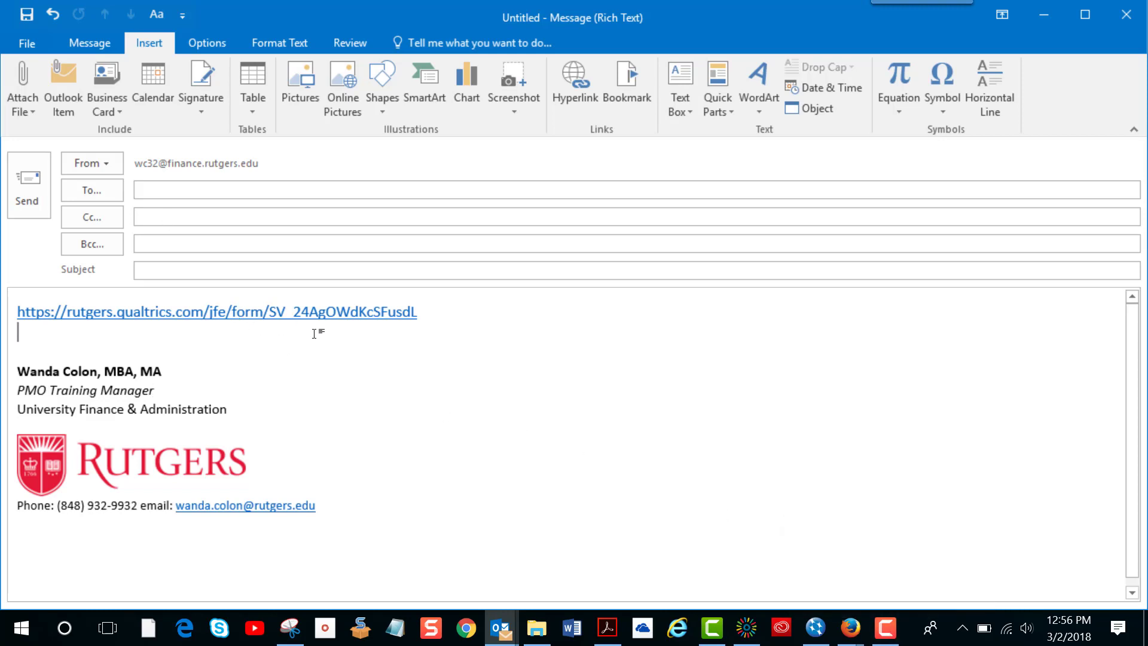
Address the email to the recipient and send it without a subject.
{"action": "left_click", "coordinate": [210, 188]}
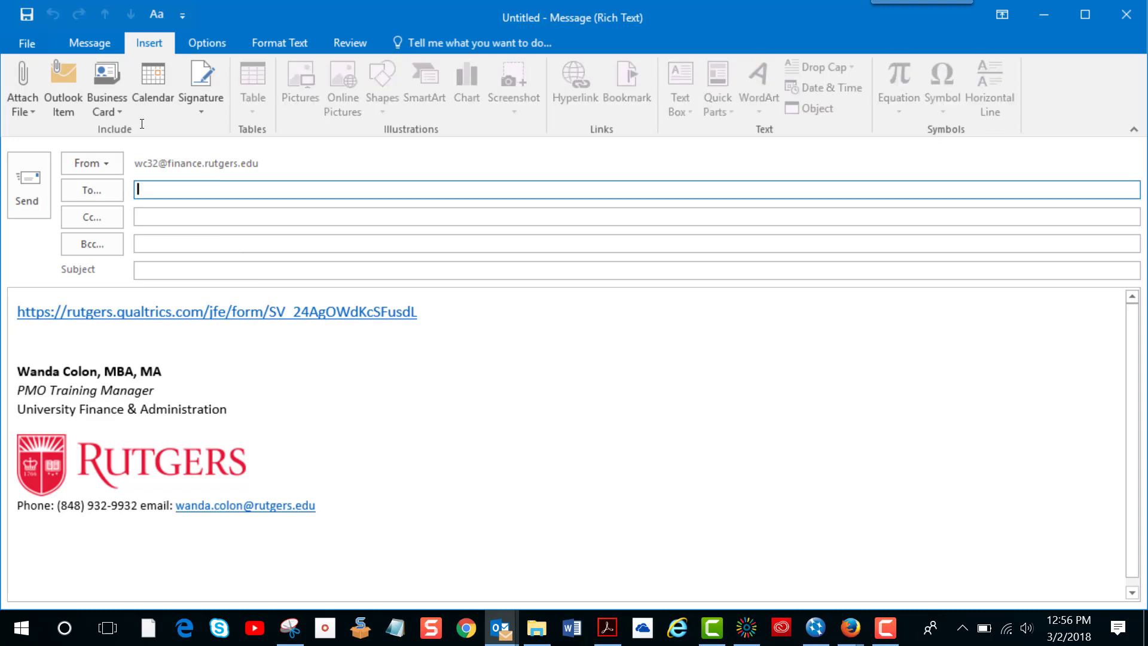
{"action": "type", "text": "w"}
{"action": "left_click", "coordinate": [212, 213]}
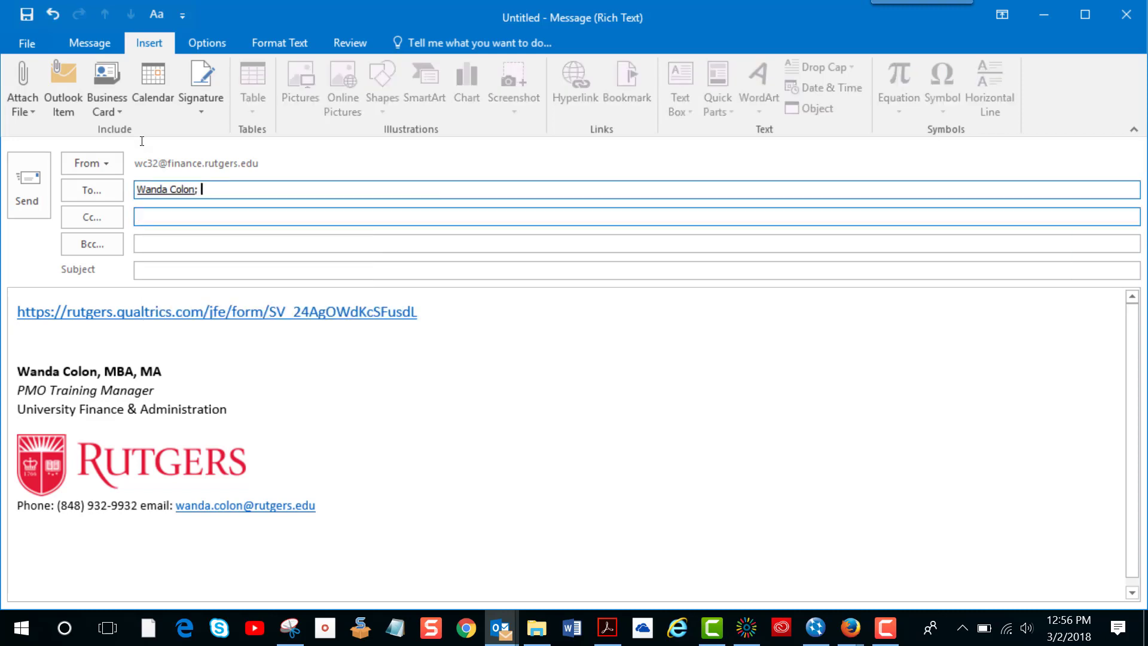
{"action": "left_click", "coordinate": [38, 199]}
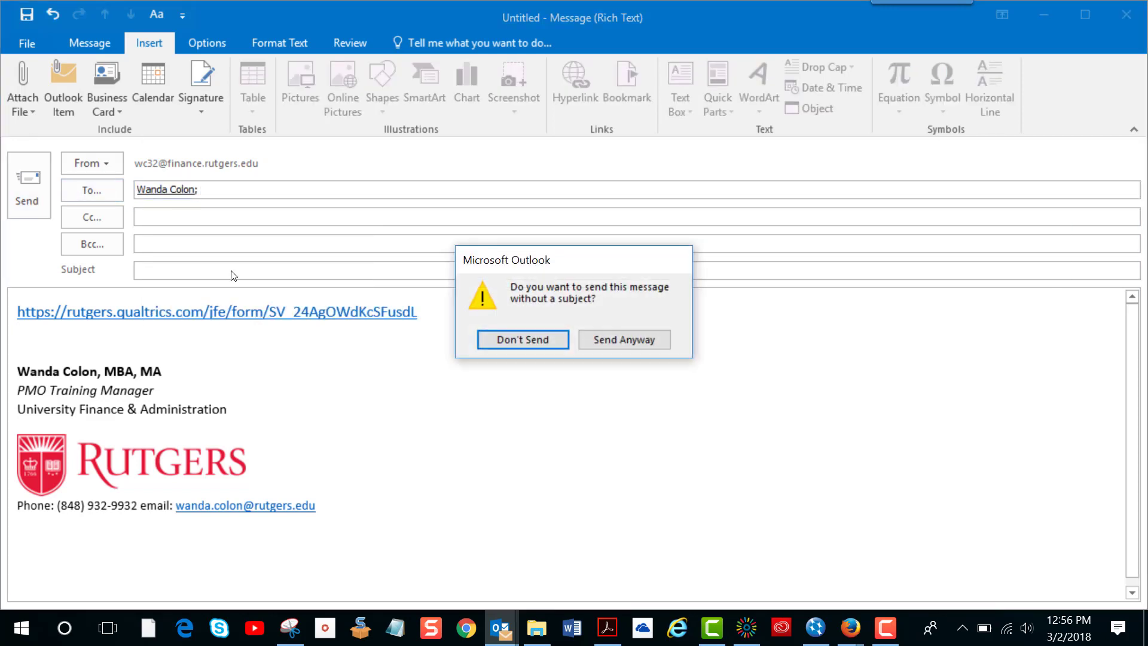
{"action": "left_click", "coordinate": [616, 337]}
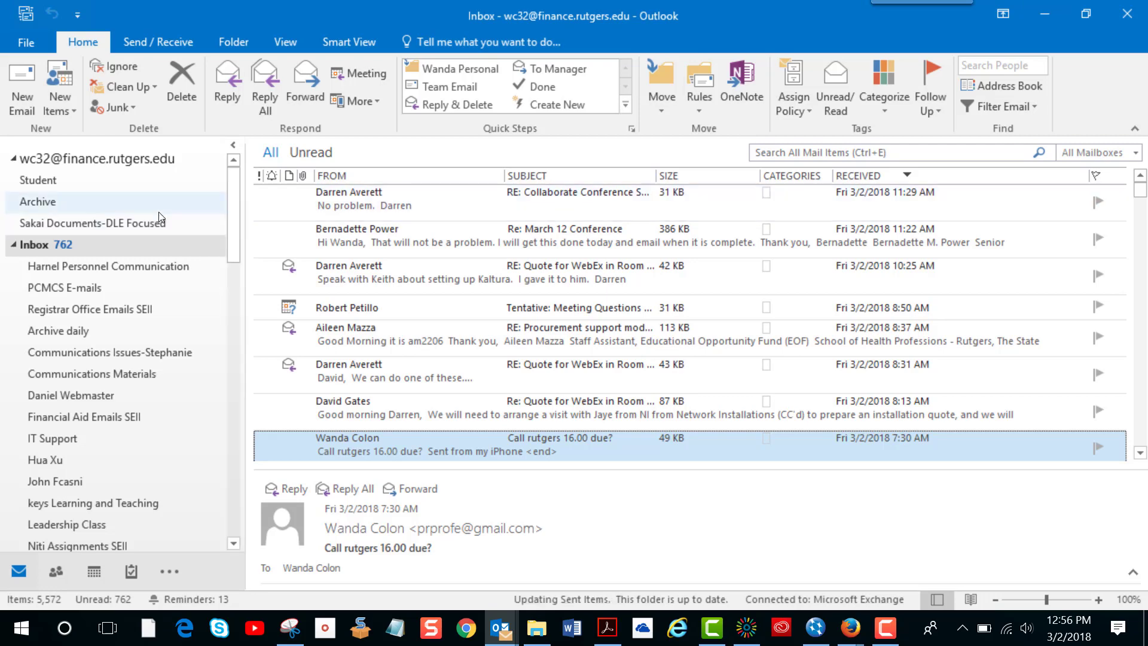
Check the inbox by received date for the survey email and close Outlook, discarding the leftover untitled draft.
{"action": "left_click", "coordinate": [67, 246]}
{"action": "key", "text": "Left"}
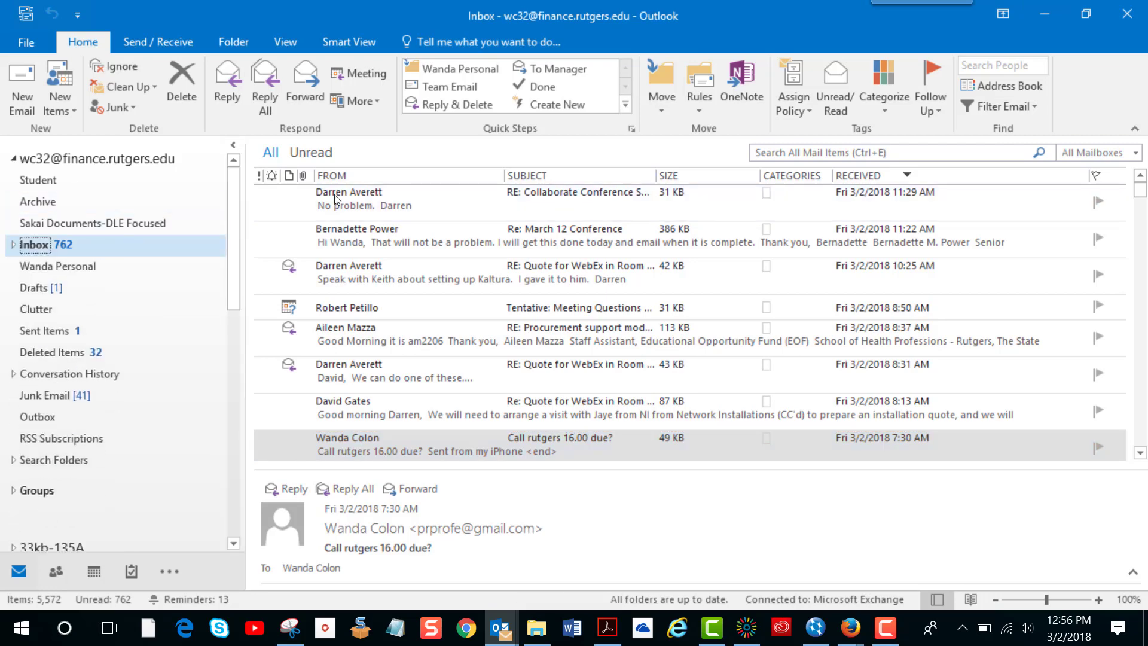
{"action": "left_click", "coordinate": [906, 175]}
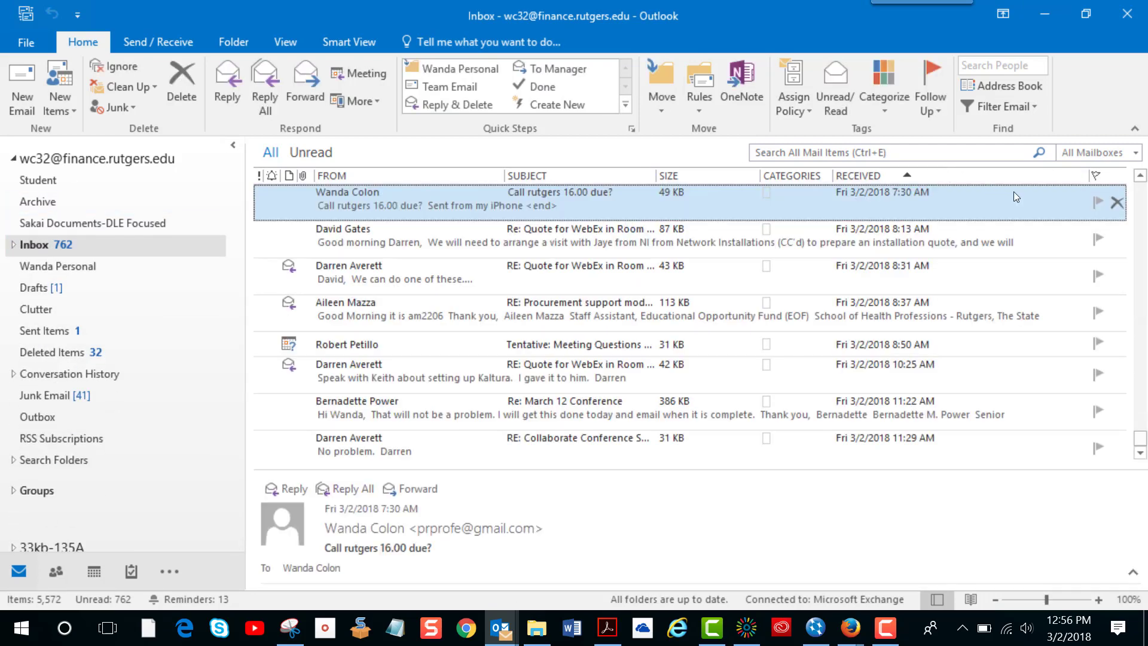
{"action": "left_click_drag", "start_coordinate": [1141, 435], "coordinate": [1134, 178]}
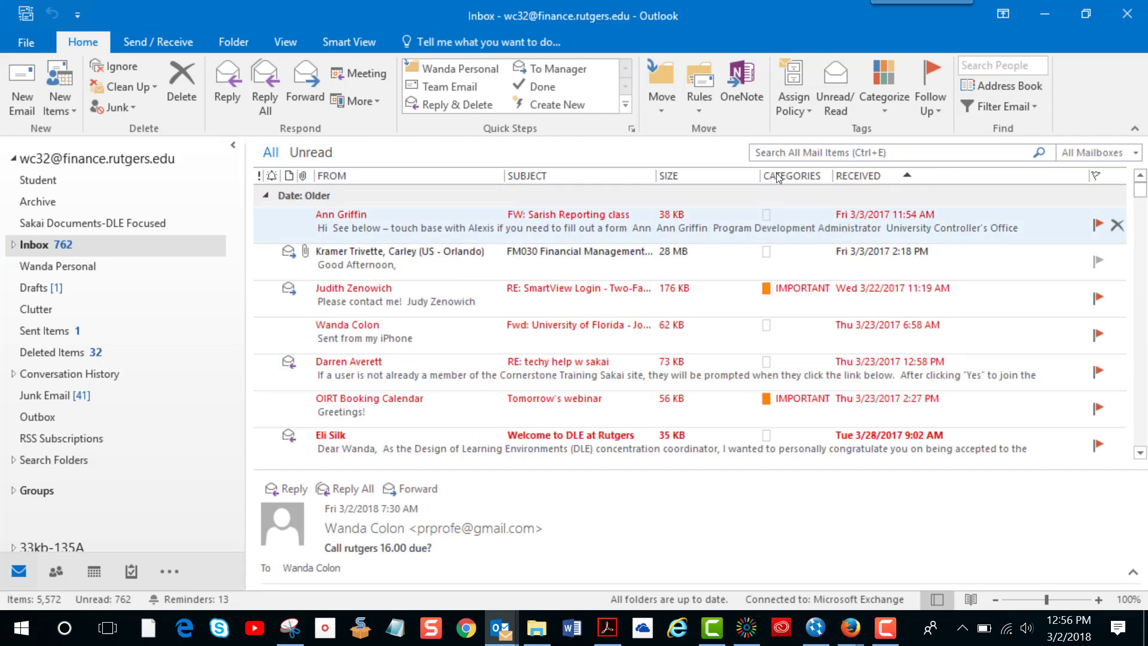
{"action": "left_click", "coordinate": [839, 174]}
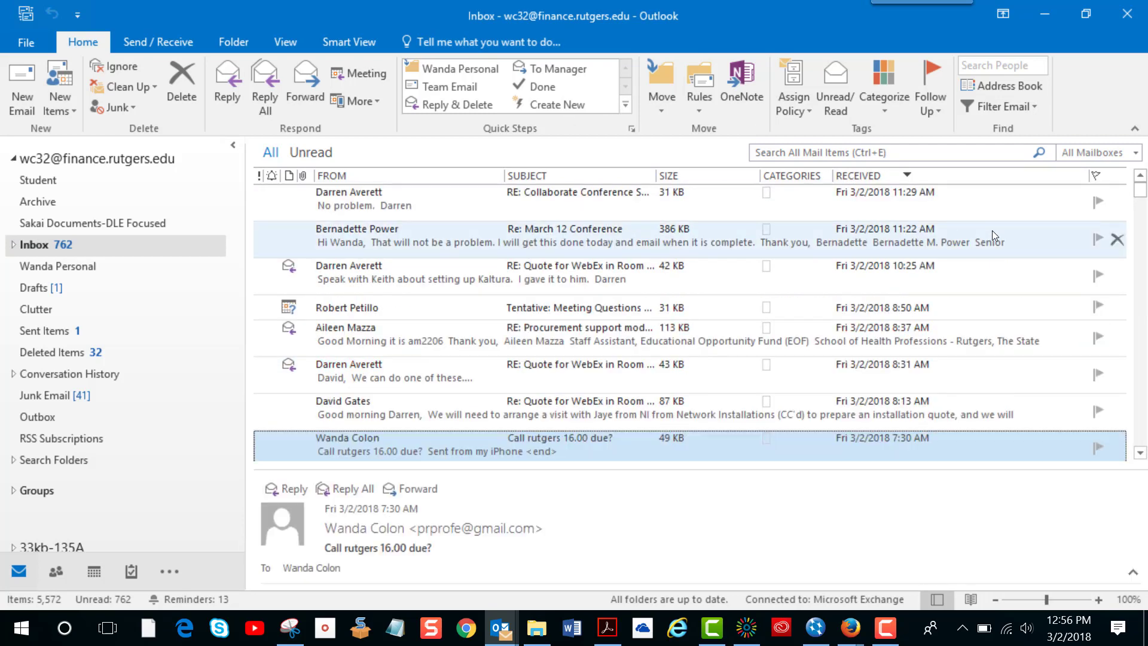
{"action": "left_click", "coordinate": [1141, 18]}
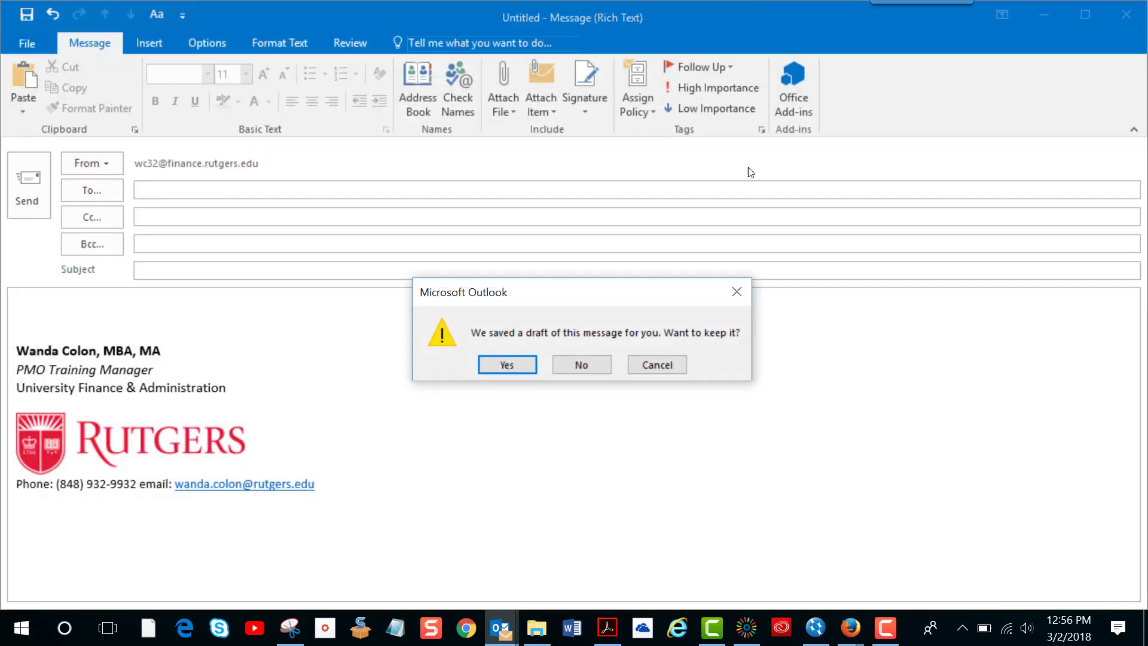
{"action": "left_click", "coordinate": [579, 366]}
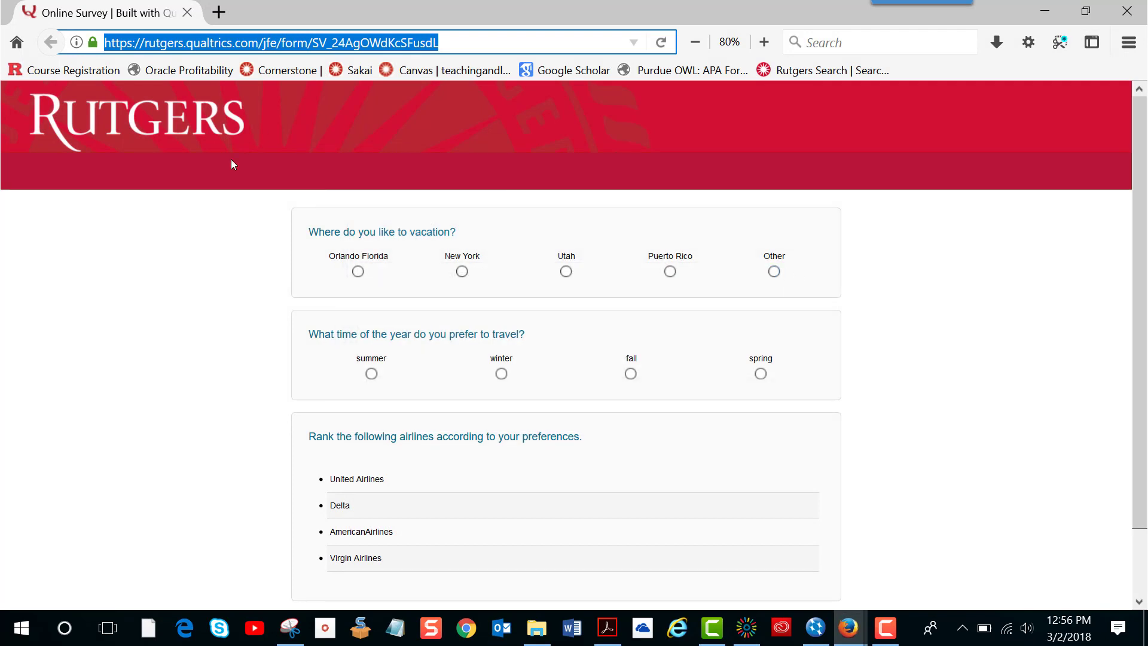
Answer the live survey with Orlando Florida, summer and the ranking Delta, United Airlines, AmericanAirlines, Virgin Airlines, and submit it.
{"action": "left_click", "coordinate": [358, 271]}
{"action": "left_click", "coordinate": [372, 373]}
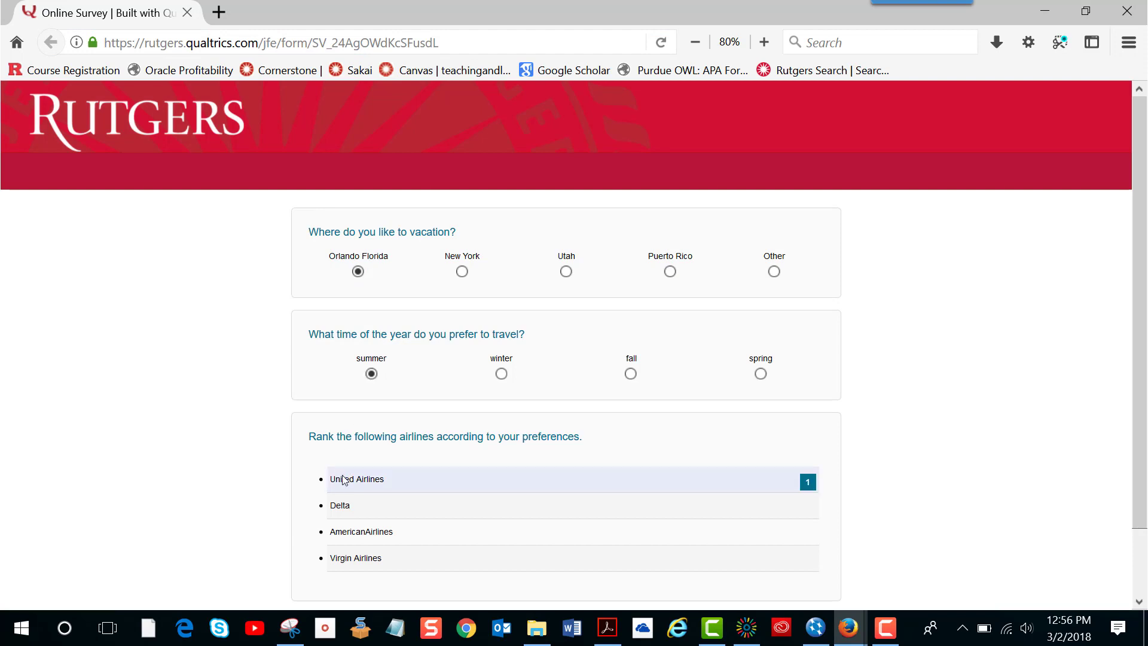
{"action": "left_click_drag", "start_coordinate": [344, 480], "coordinate": [328, 510]}
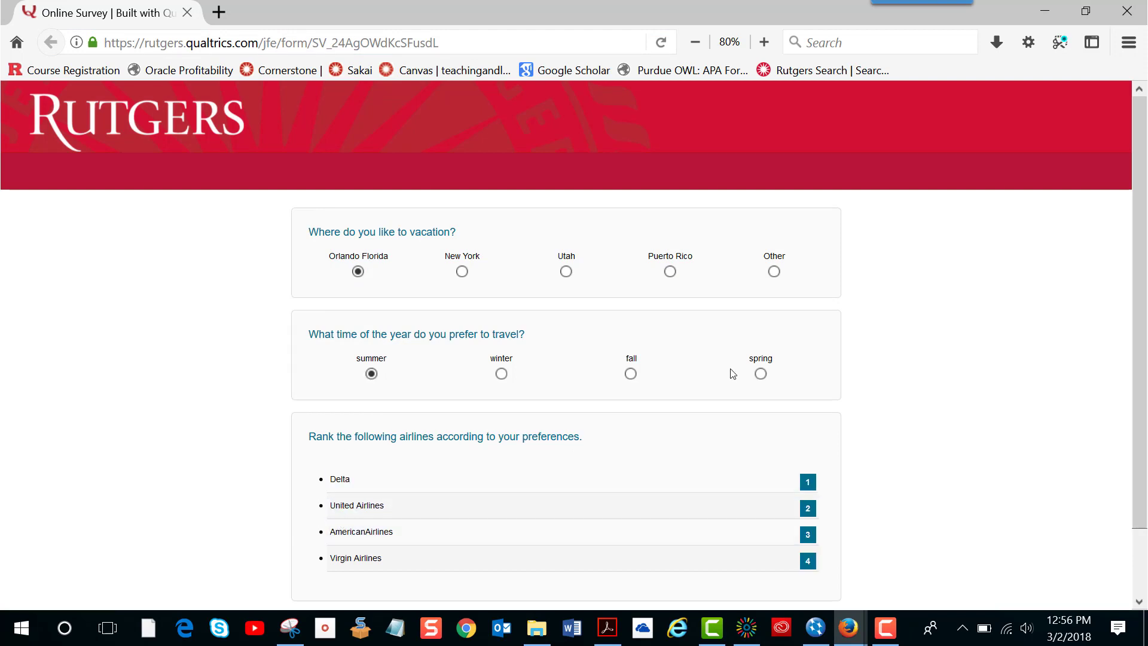
{"action": "scroll", "coordinate": [1109, 285], "scroll_direction": "down", "scroll_amount": 2}
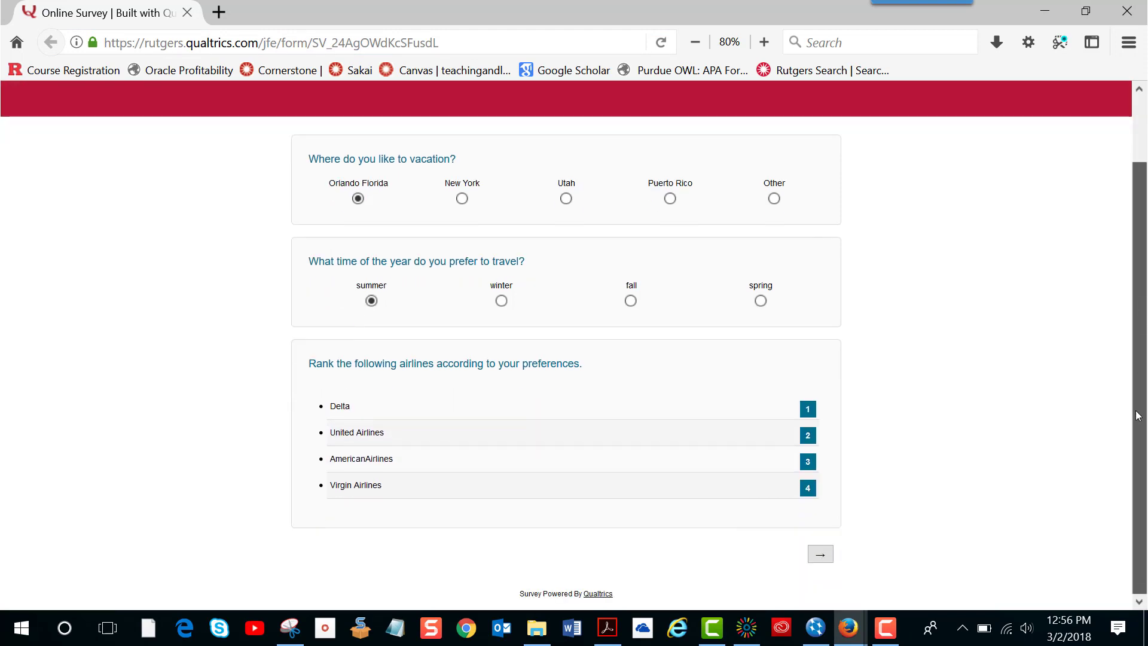
{"action": "left_click", "coordinate": [822, 555]}
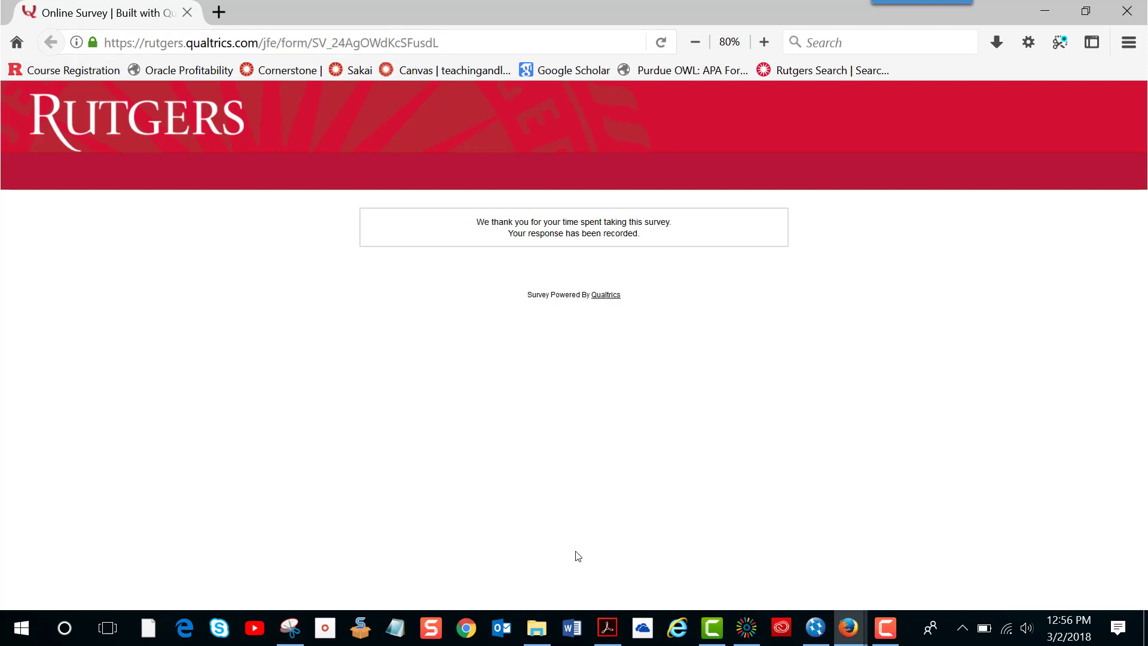
Return to the survey's distribution page, copy the Vacation Survey link and restart Outlook, keeping it minimized.
{"action": "mouse_move", "coordinate": [848, 629]}
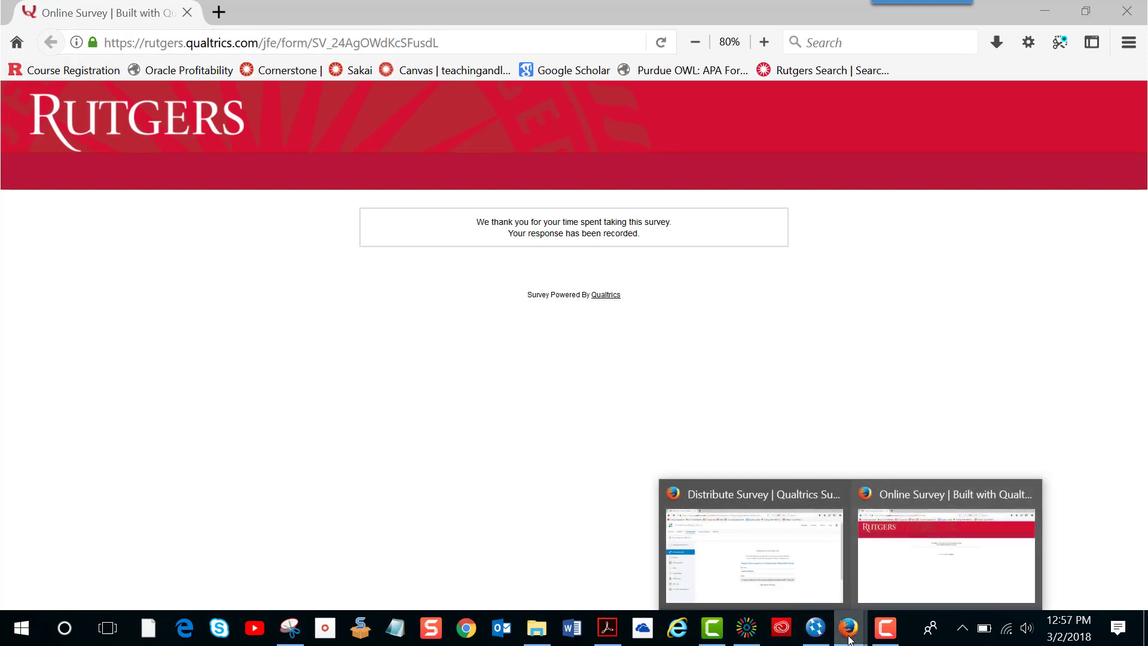
{"action": "left_click", "coordinate": [810, 593]}
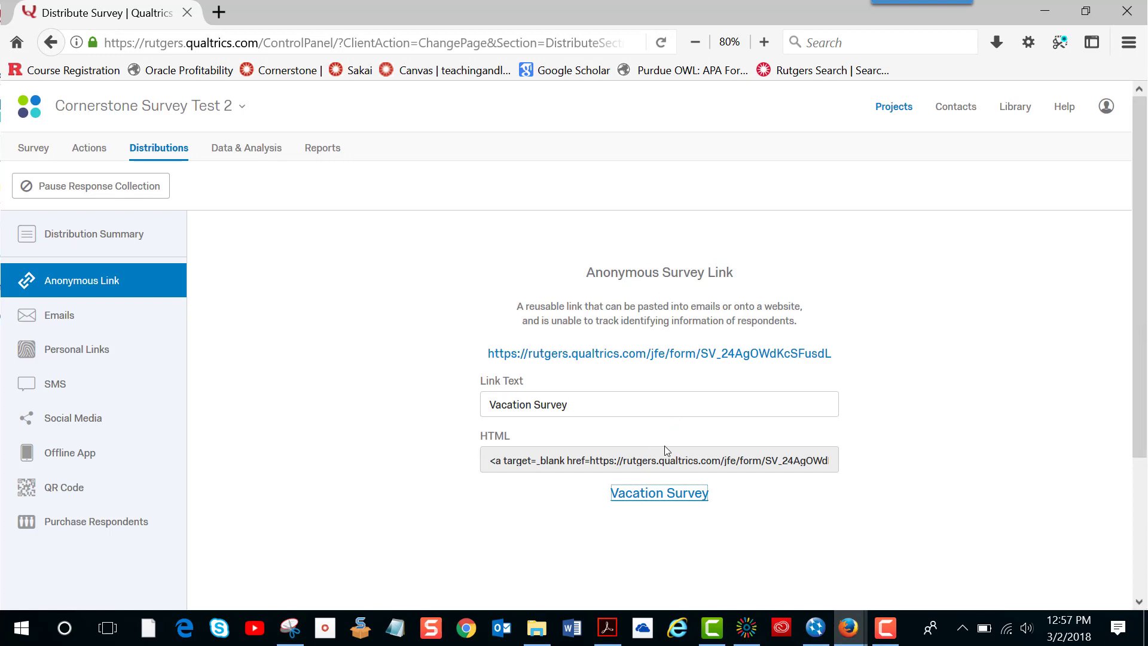
{"action": "left_click_drag", "start_coordinate": [718, 492], "coordinate": [608, 493]}
{"action": "key", "text": "ctrl+c"}
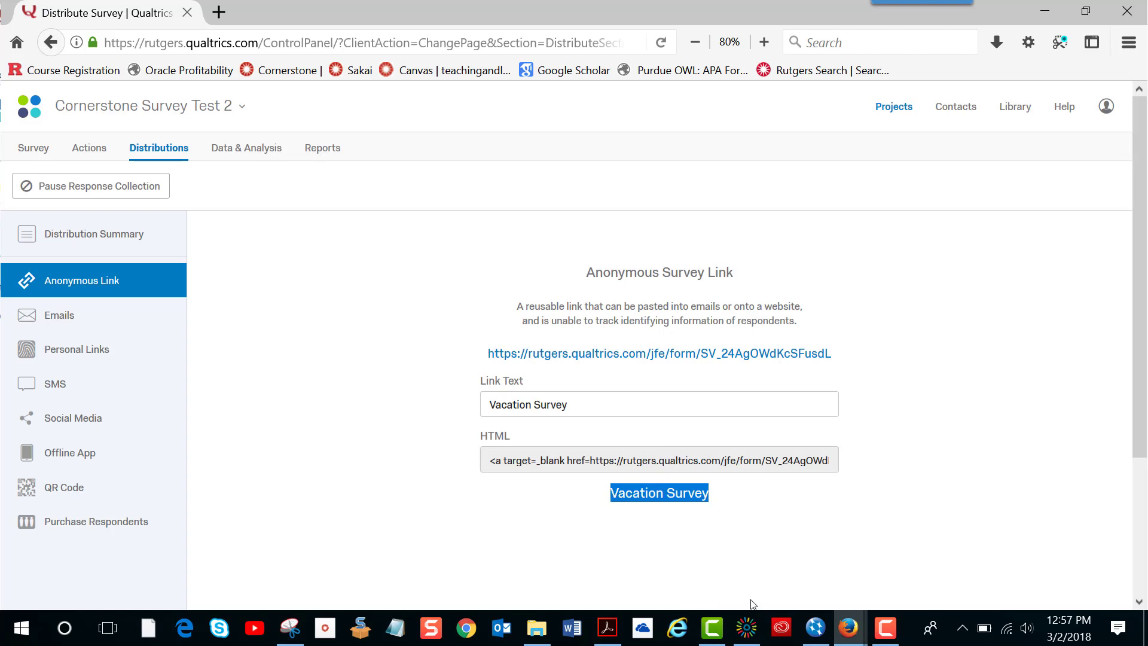
{"action": "left_click", "coordinate": [503, 629]}
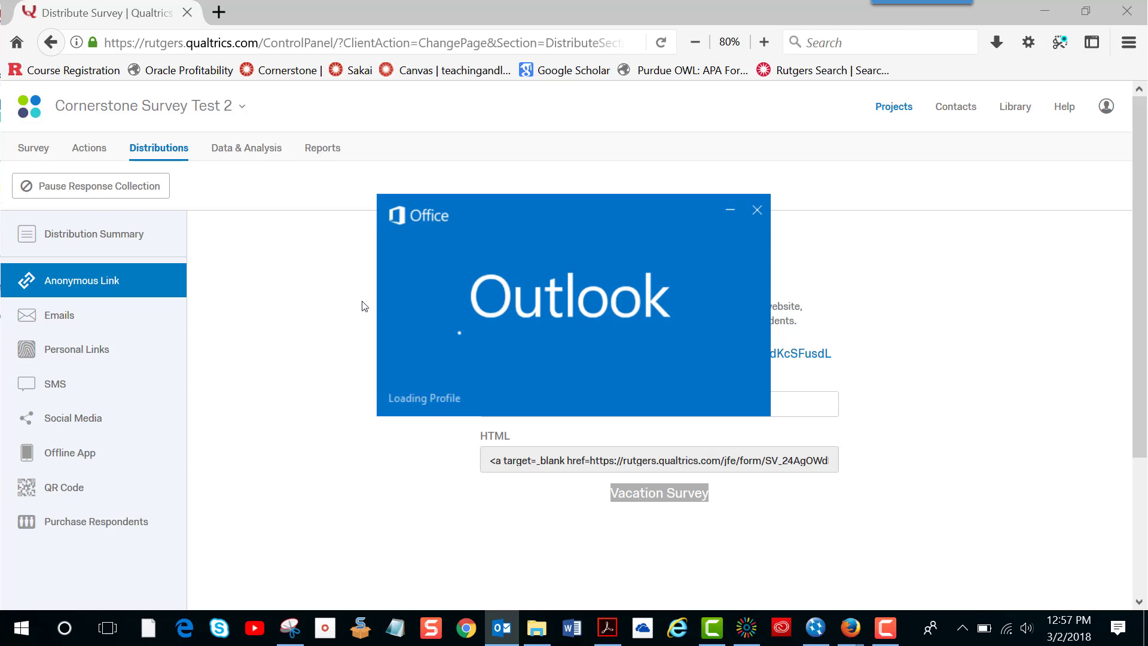
{"action": "left_click", "coordinate": [730, 209]}
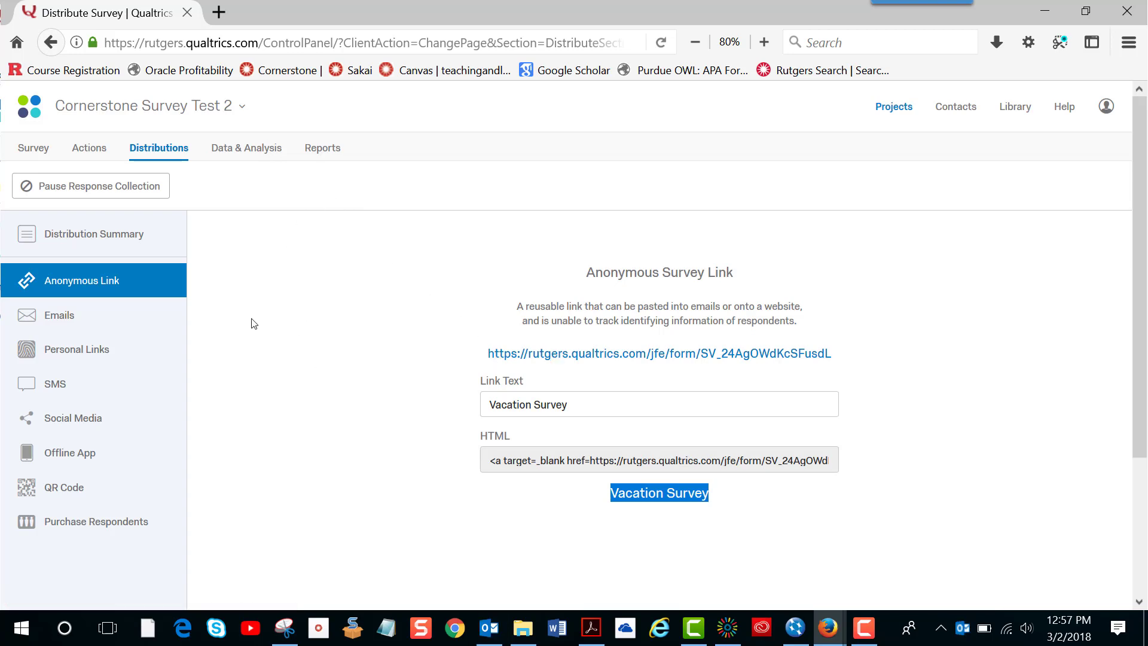
Open the collected response data for Cornerstone Survey Test 2.
{"action": "left_click", "coordinate": [277, 150]}
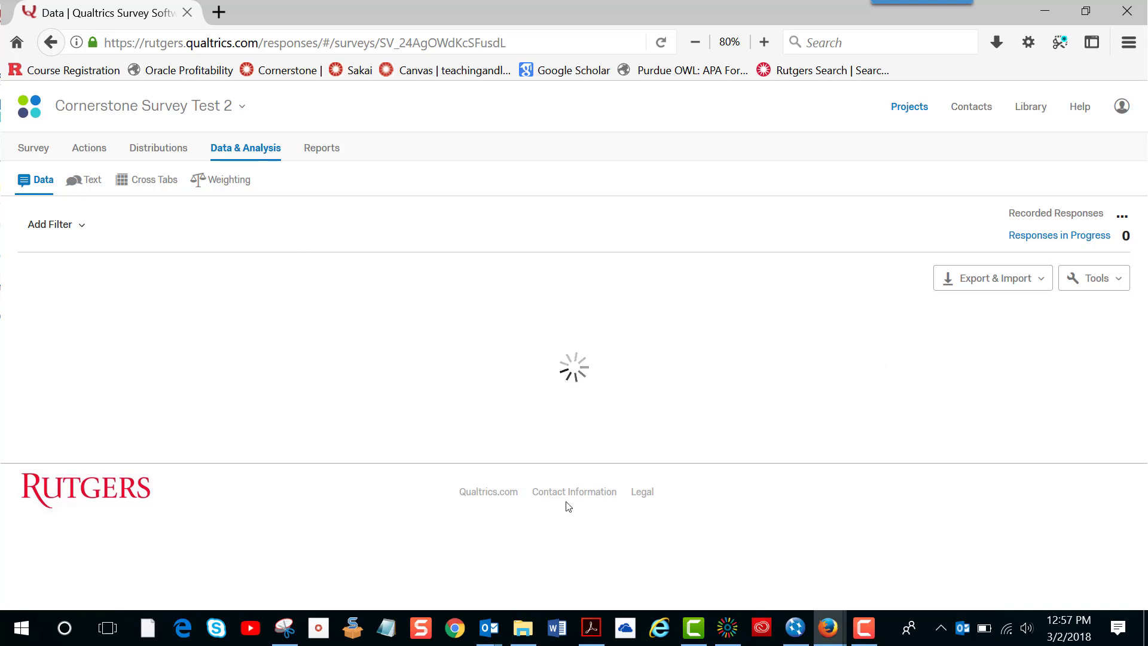
{"action": "left_click", "coordinate": [219, 12]}
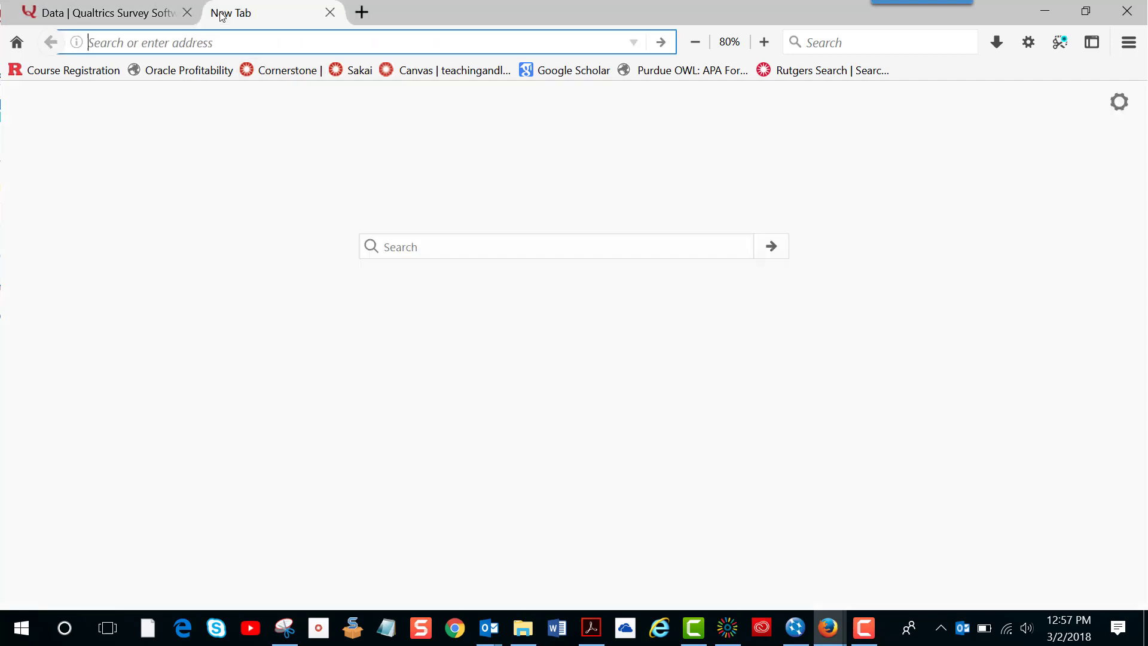
{"action": "right_click", "coordinate": [193, 43]}
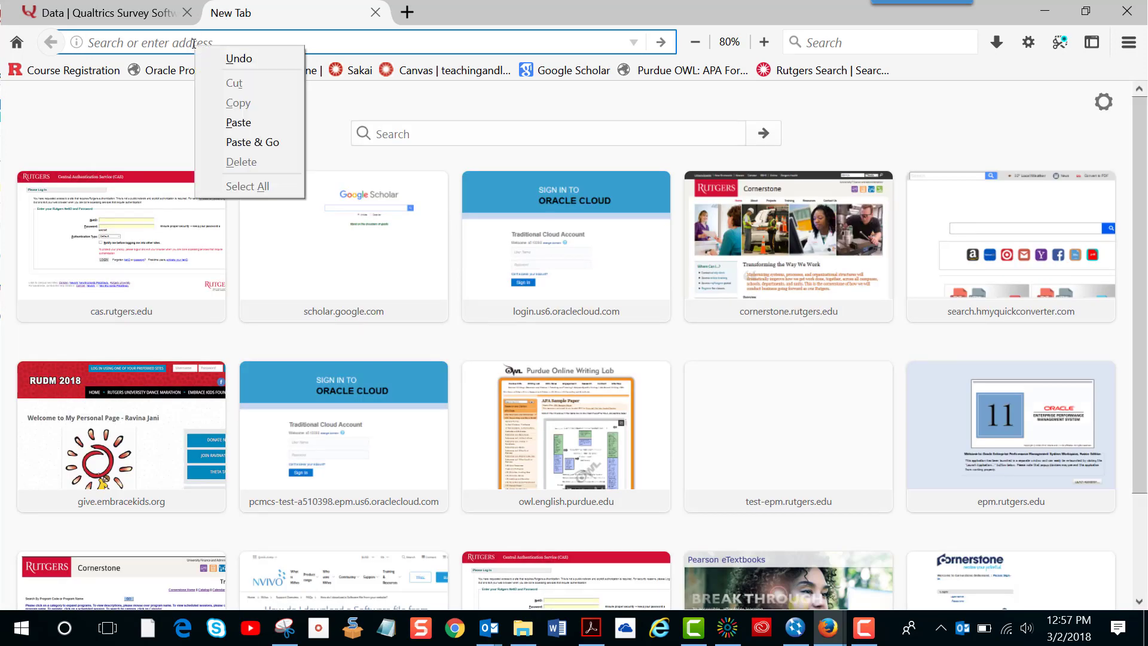
{"action": "left_click", "coordinate": [239, 127]}
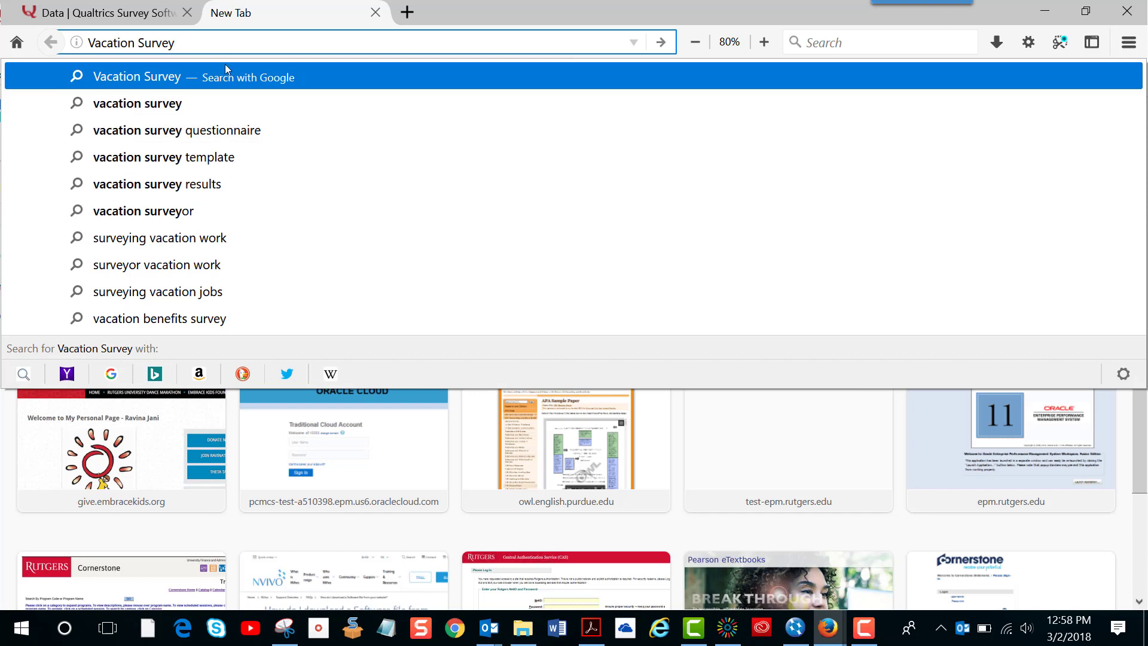
{"action": "left_click", "coordinate": [224, 79]}
{"action": "left_click", "coordinate": [223, 77]}
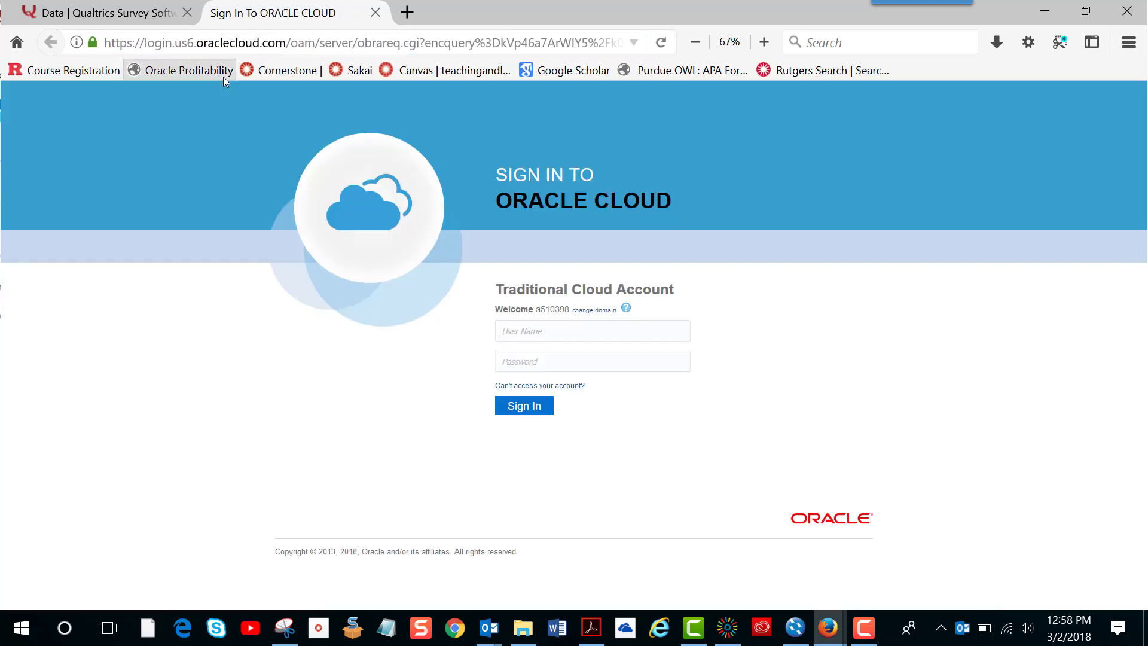
{"action": "left_click", "coordinate": [375, 13]}
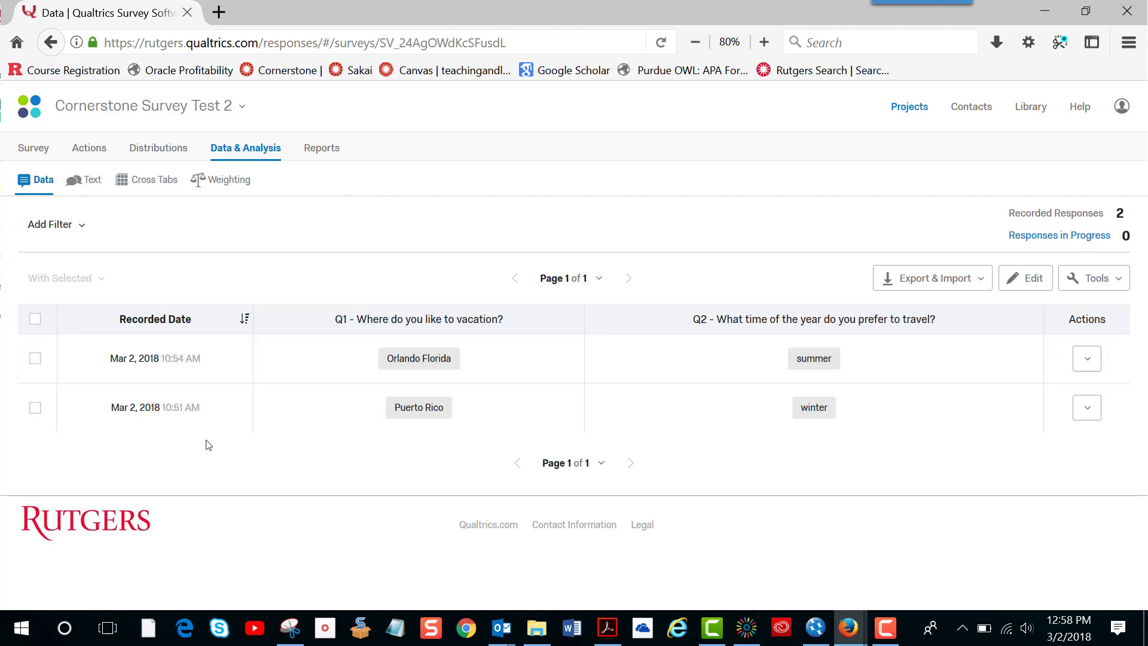
Review the available actions for the Orlando Florida response and the data export and import options.
{"action": "left_click", "coordinate": [1097, 356]}
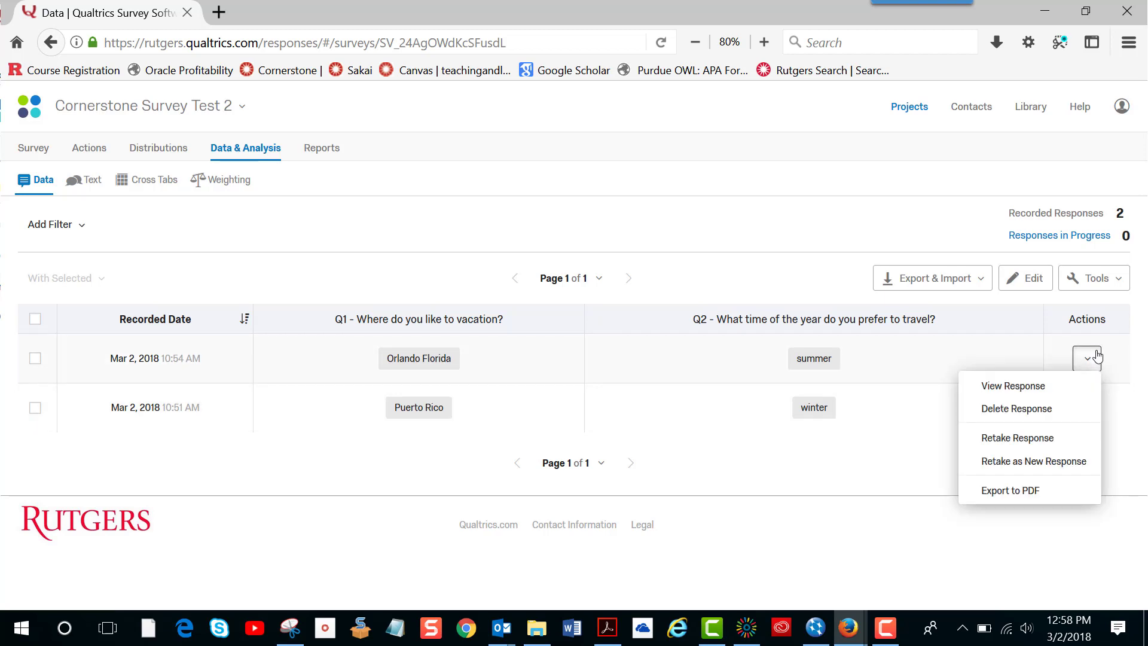
{"action": "left_click", "coordinate": [811, 219]}
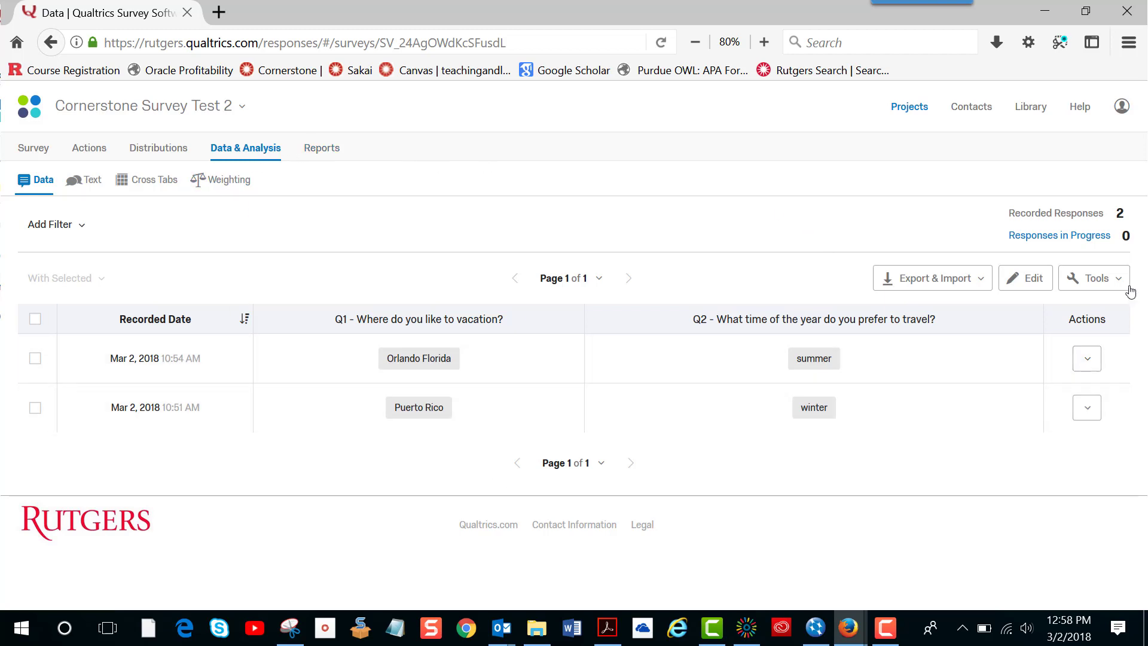
{"action": "left_click", "coordinate": [982, 283]}
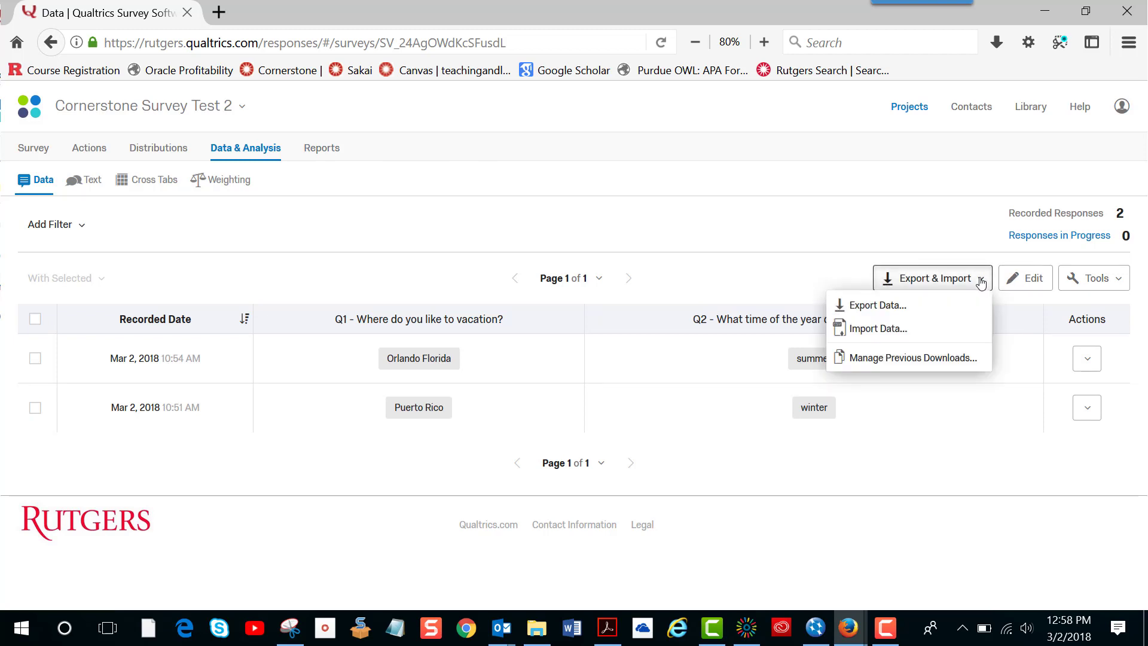
{"action": "left_click", "coordinate": [923, 214]}
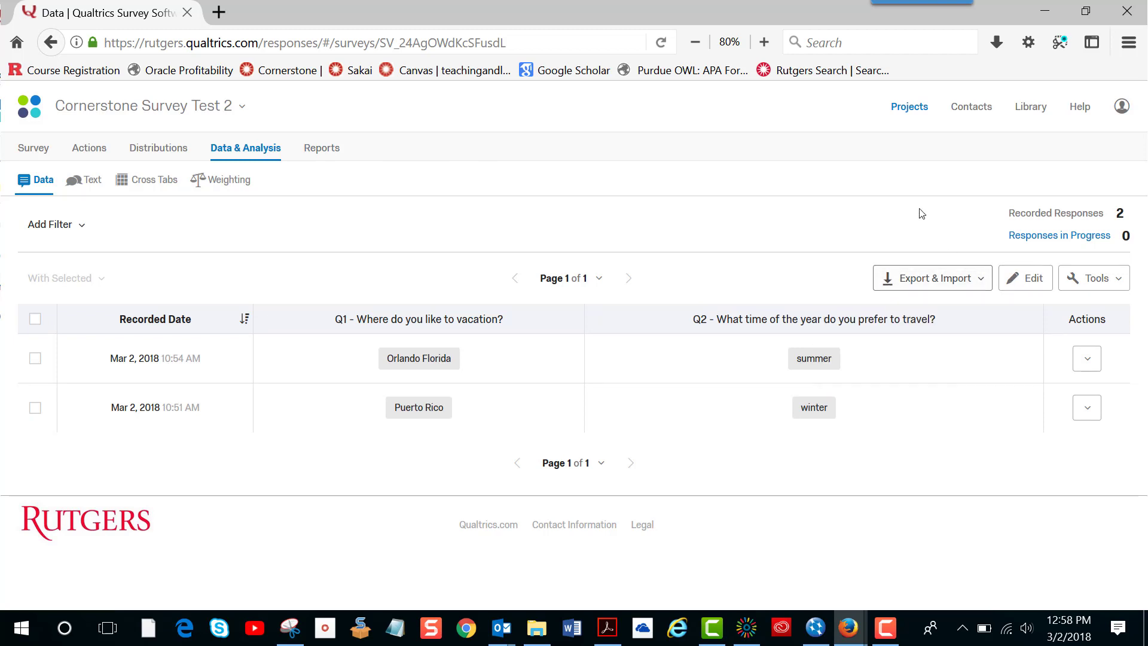
Open the survey's results report and examine the charts and choice counts for the vacation, travel season and airline ranking questions.
{"action": "left_click", "coordinate": [333, 149]}
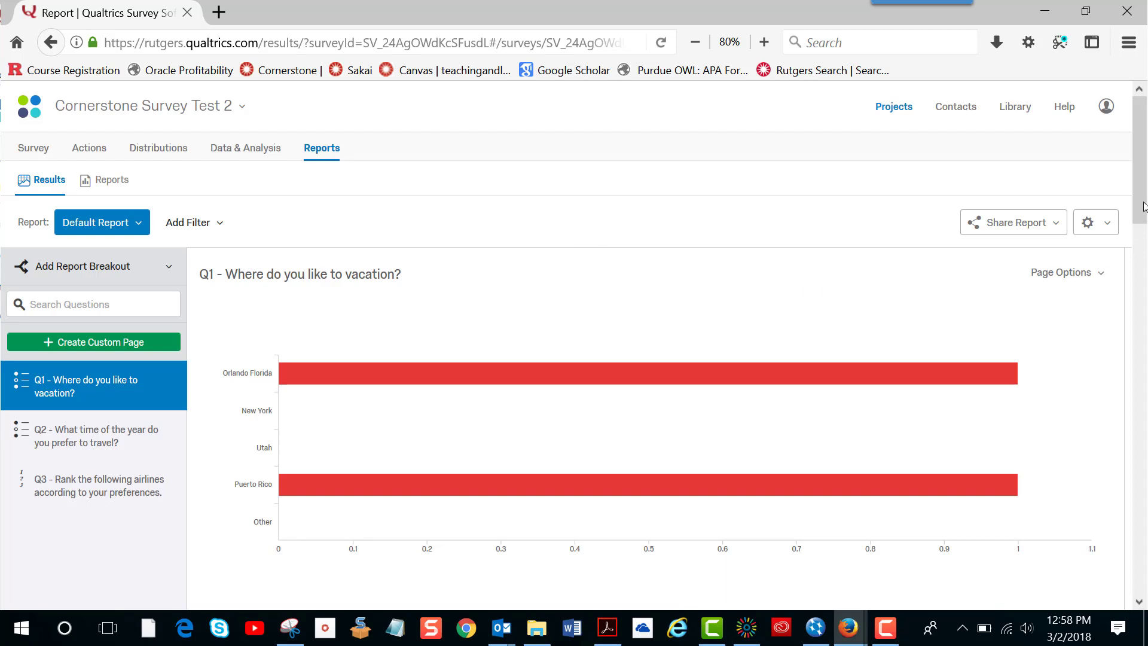
{"action": "left_click_drag", "start_coordinate": [1143, 206], "coordinate": [1110, 279]}
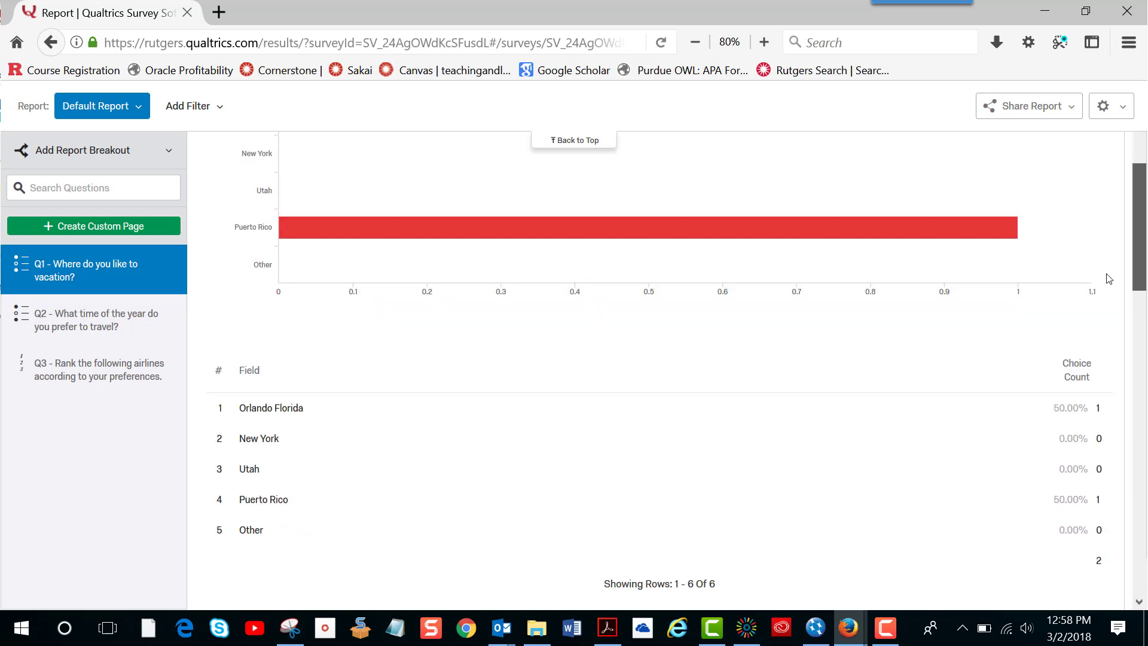
{"action": "scroll", "coordinate": [1108, 283], "scroll_direction": "down", "scroll_amount": 2}
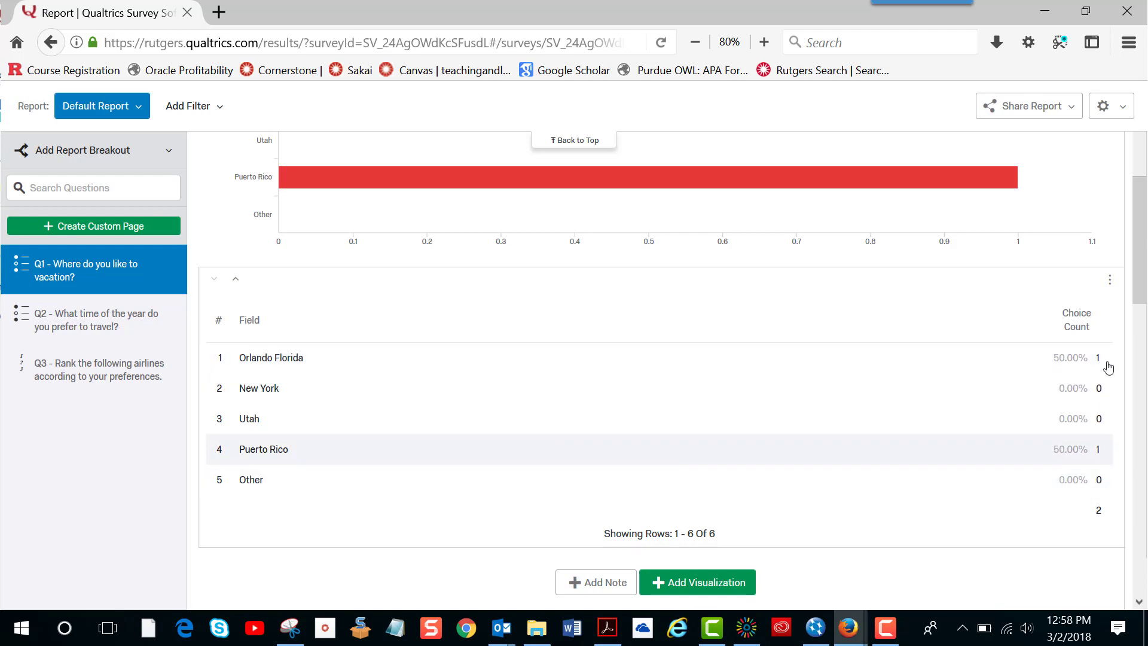
{"action": "left_click_drag", "start_coordinate": [1145, 293], "coordinate": [1097, 383]}
{"action": "scroll", "coordinate": [1076, 443], "scroll_direction": "down", "scroll_amount": 8}
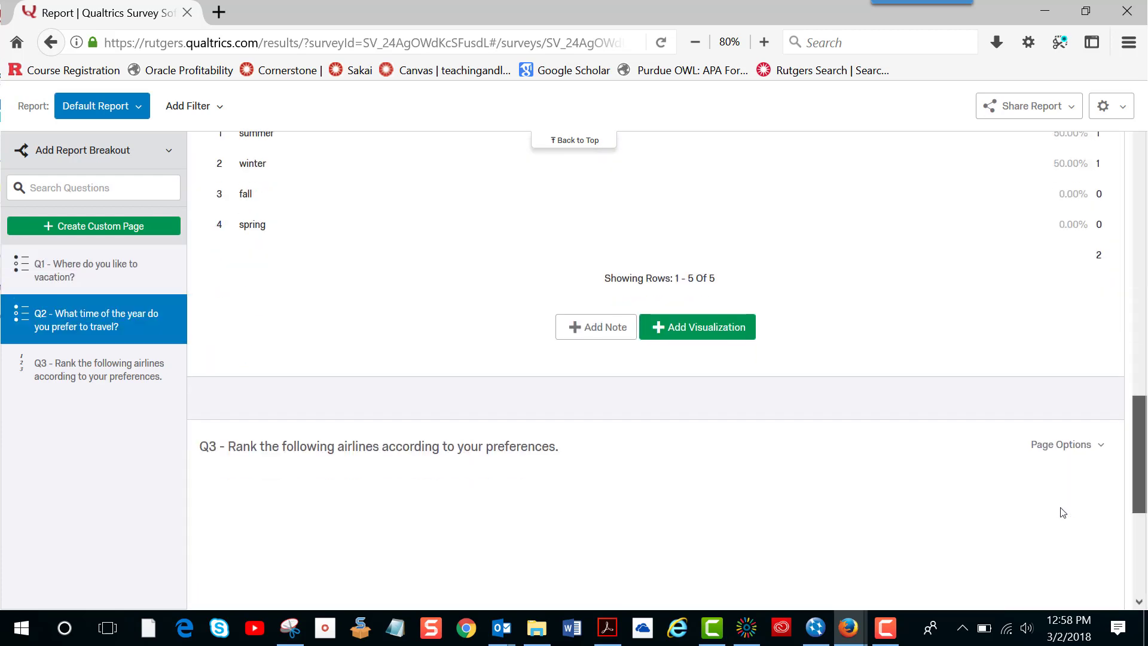
{"action": "scroll", "coordinate": [1058, 510], "scroll_direction": "up", "scroll_amount": 5}
{"action": "scroll", "coordinate": [1079, 418], "scroll_direction": "down", "scroll_amount": 1}
{"action": "scroll", "coordinate": [1084, 429], "scroll_direction": "up", "scroll_amount": 10}
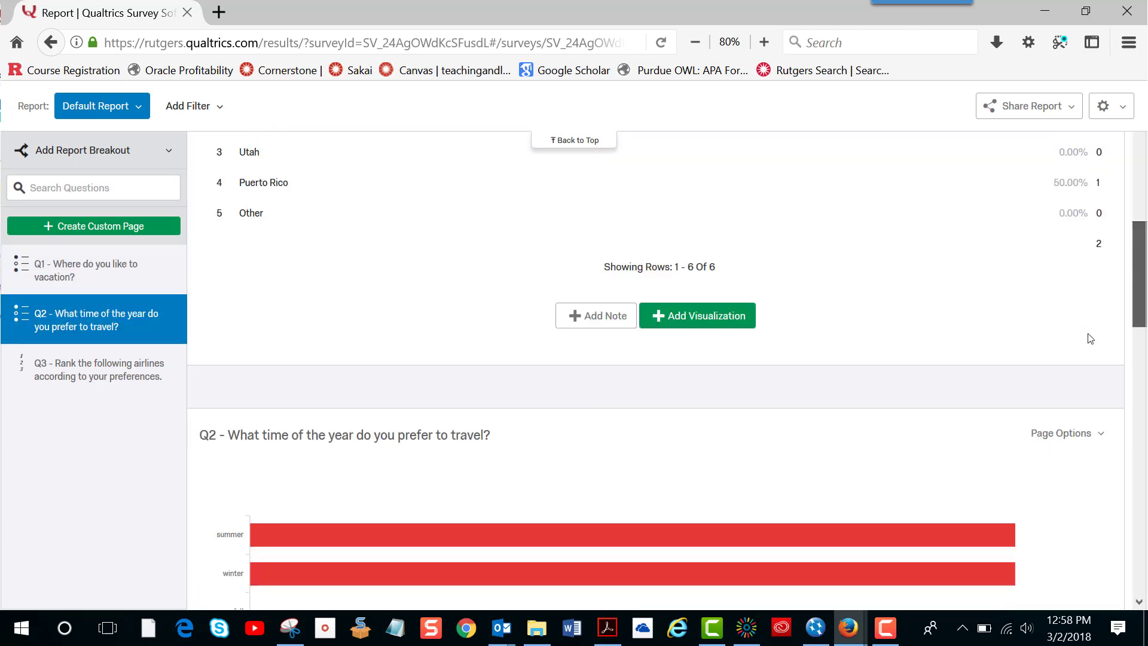
{"action": "scroll", "coordinate": [1109, 203], "scroll_direction": "up", "scroll_amount": 2}
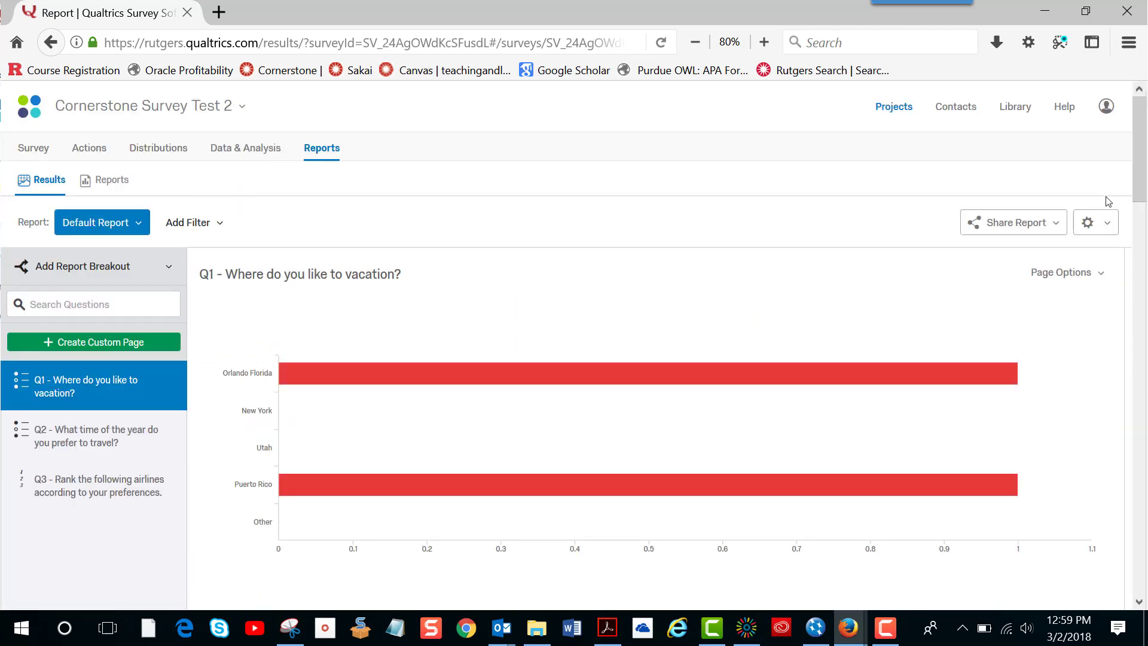
Export the default report as a Word document with all three question pages included.
{"action": "left_click", "coordinate": [1056, 225]}
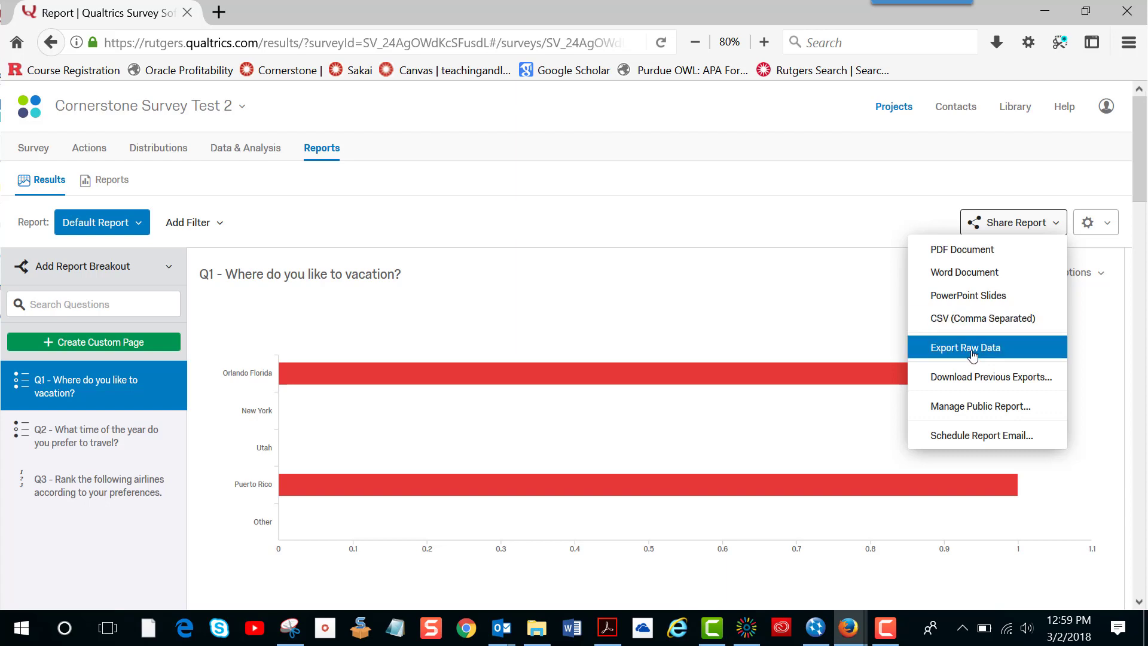
{"action": "left_click", "coordinate": [969, 280]}
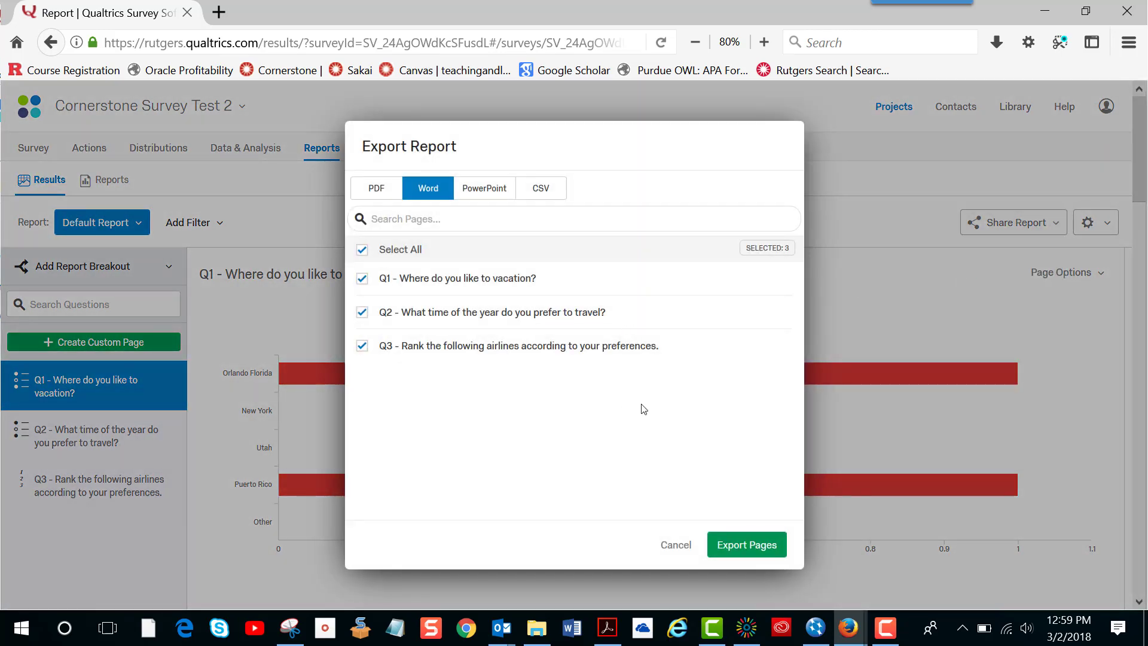
{"action": "left_click", "coordinate": [761, 546]}
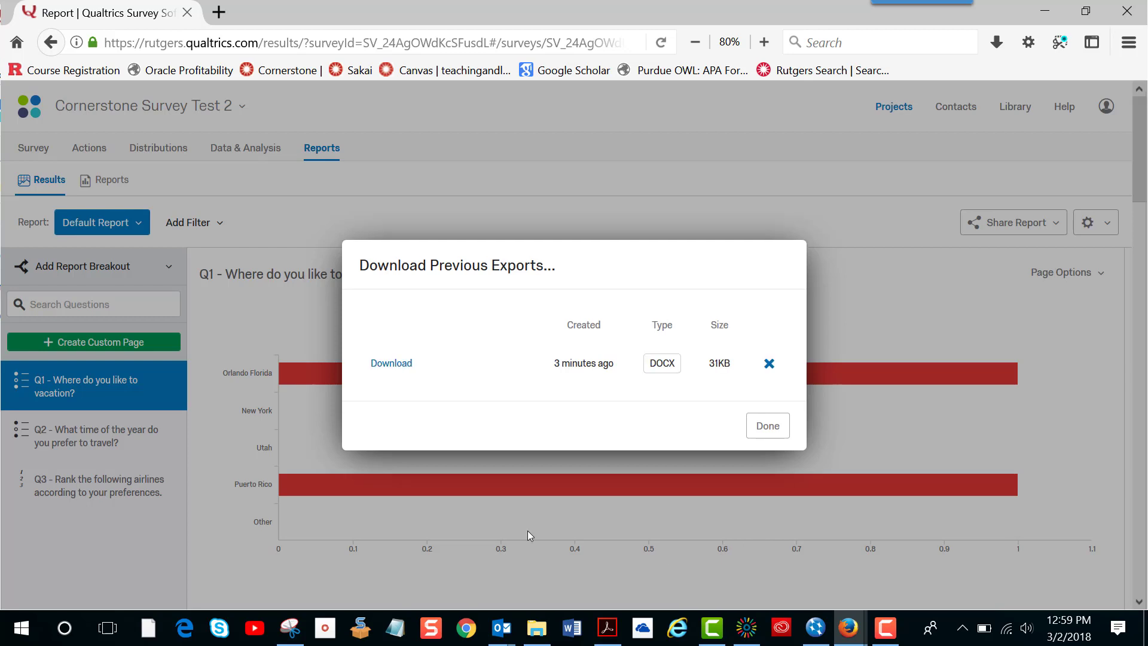
Download the exported DOCX report, open it in Microsoft Word and enable editing.
{"action": "left_click", "coordinate": [408, 373]}
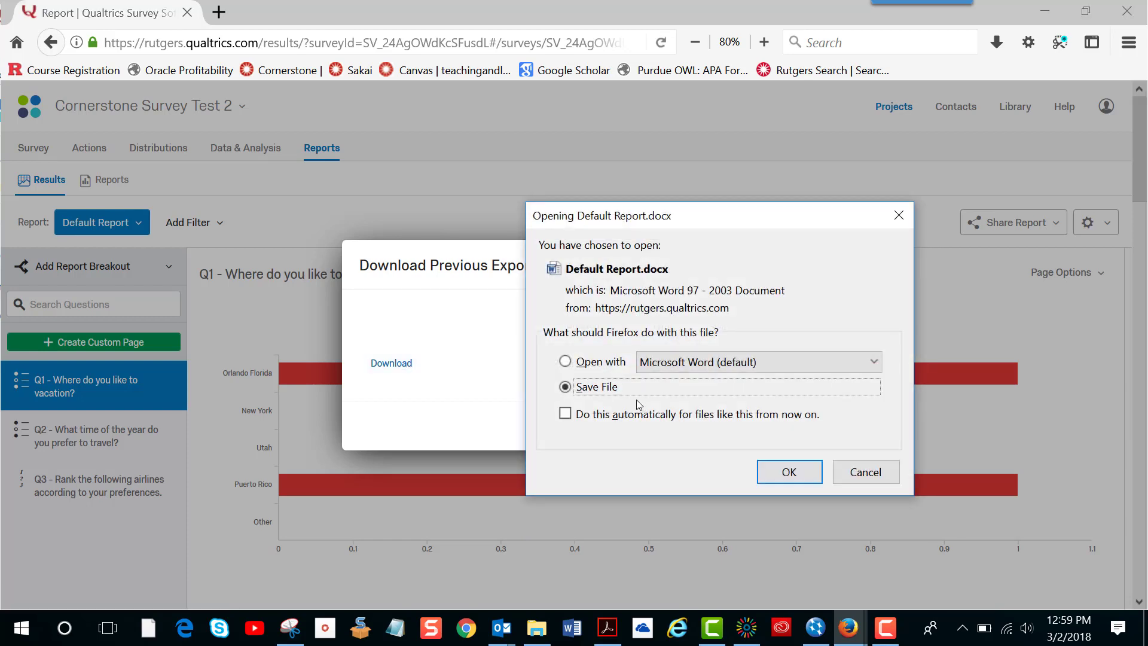
{"action": "left_click", "coordinate": [566, 362]}
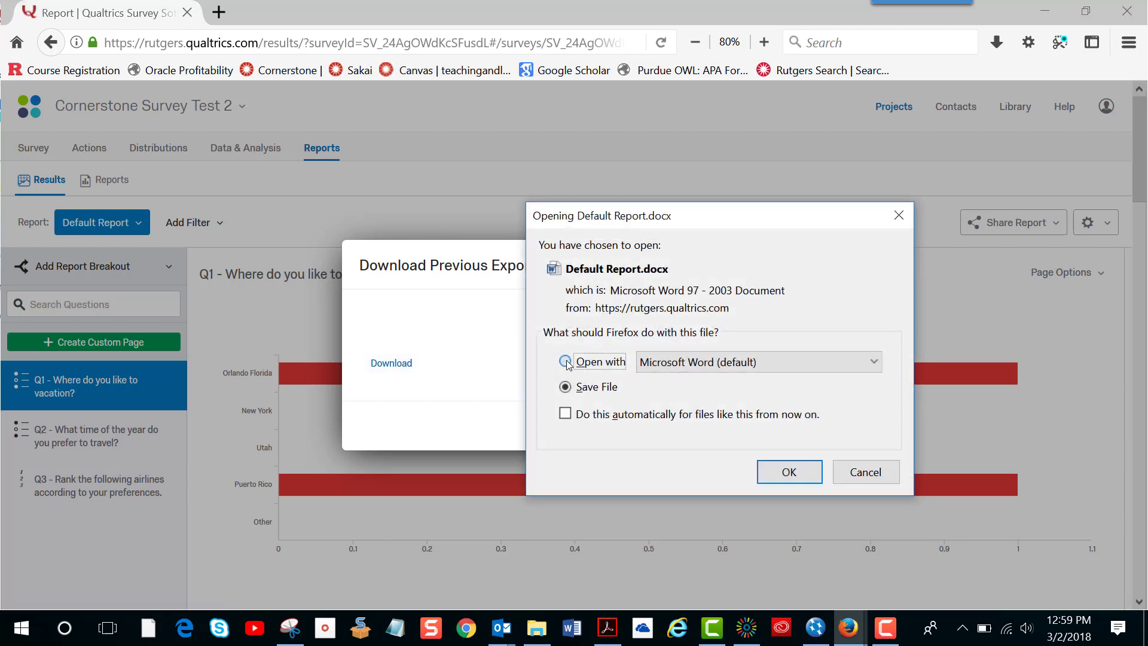
{"action": "left_click", "coordinate": [779, 476]}
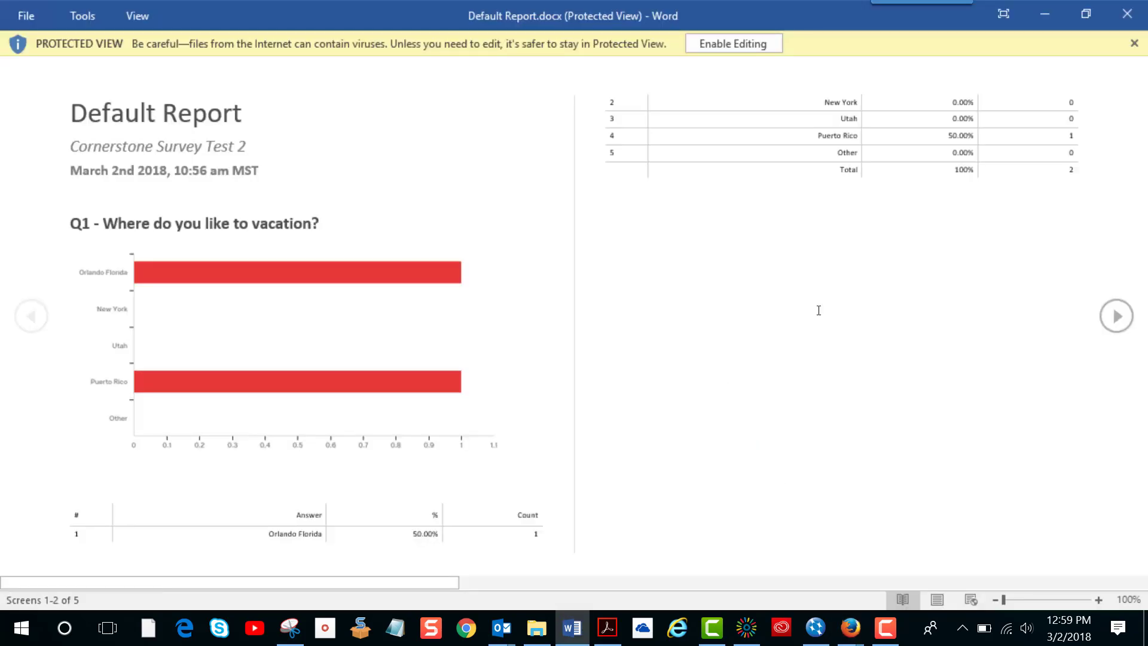
{"action": "left_click", "coordinate": [747, 48]}
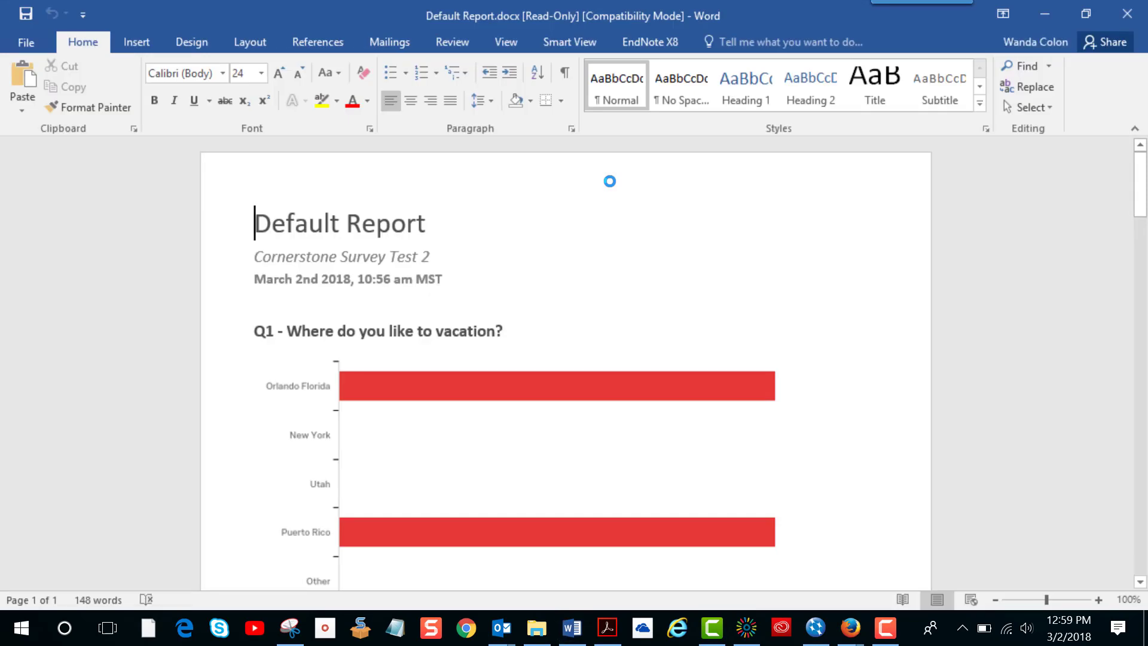
Replace the report title "Default Report" with "Summer Survey".
{"action": "type", "text": "Summer "}
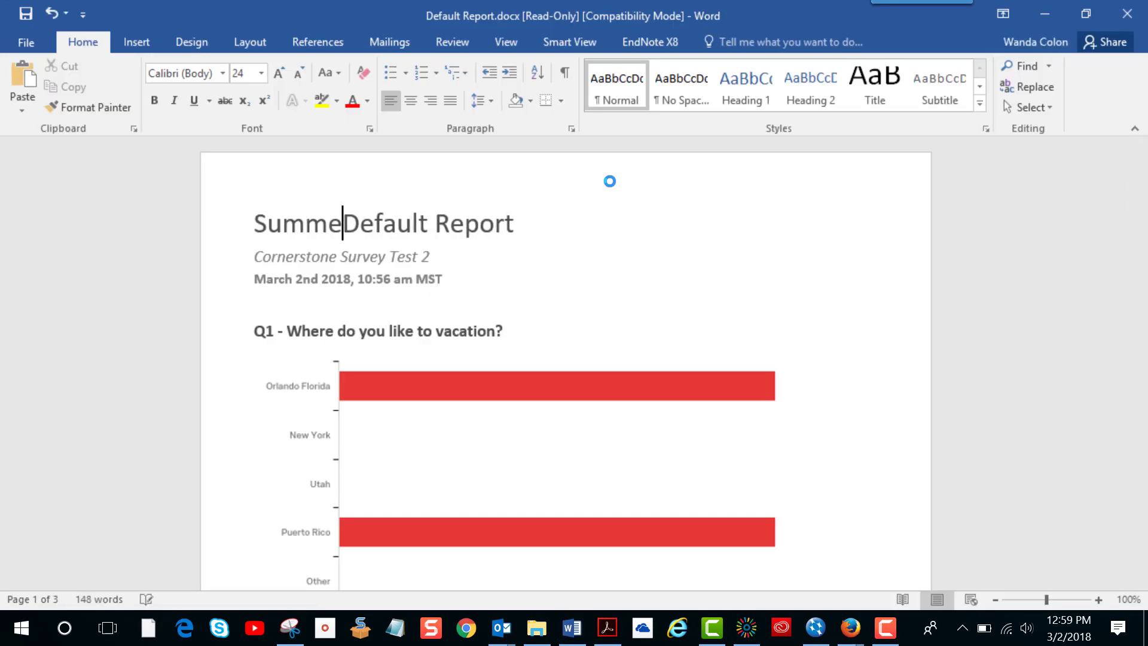
{"action": "type", "text": "Survey"}
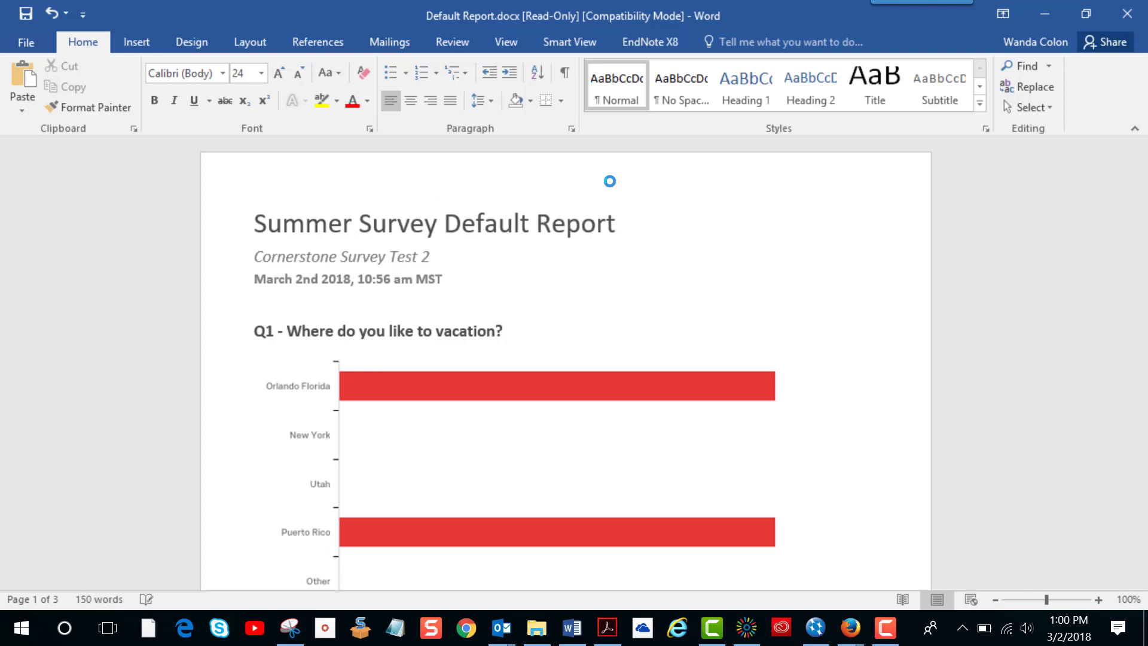
{"action": "key", "text": "Delete"}
{"action": "key", "text": "Delete"}
{"action": "key", "text": "Delete"}
{"action": "key", "text": "Delete"}
{"action": "key", "text": "Delete"}
{"action": "key", "text": "Delete"}
{"action": "key", "text": "Delete"}
{"action": "key", "text": "Delete"}
{"action": "key", "text": "Delete"}
{"action": "key", "text": "Delete"}
{"action": "key", "text": "Delete"}
{"action": "key", "text": "Delete"}
{"action": "key", "text": "Delete"}
{"action": "key", "text": "Delete"}
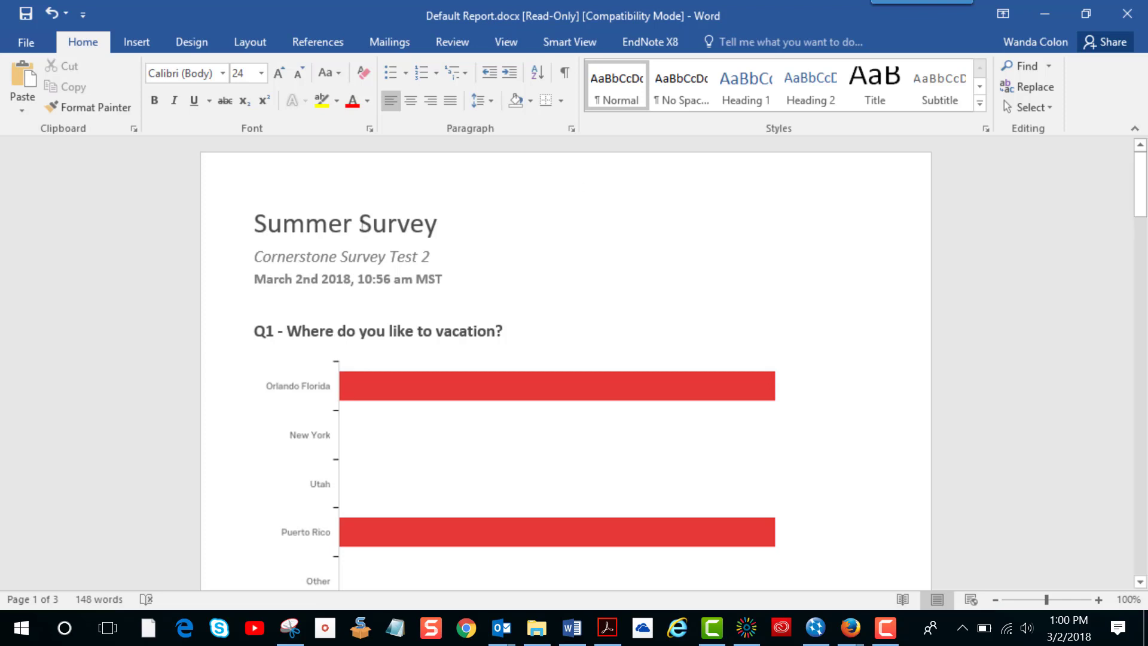
Change the report title to "Vacation Survey".
{"action": "key", "text": "BackSpace"}
{"action": "key", "text": "BackSpace"}
{"action": "key", "text": "BackSpace"}
{"action": "key", "text": "BackSpace"}
{"action": "key", "text": "BackSpace"}
{"action": "key", "text": "BackSpace"}
{"action": "key", "text": "BackSpace"}
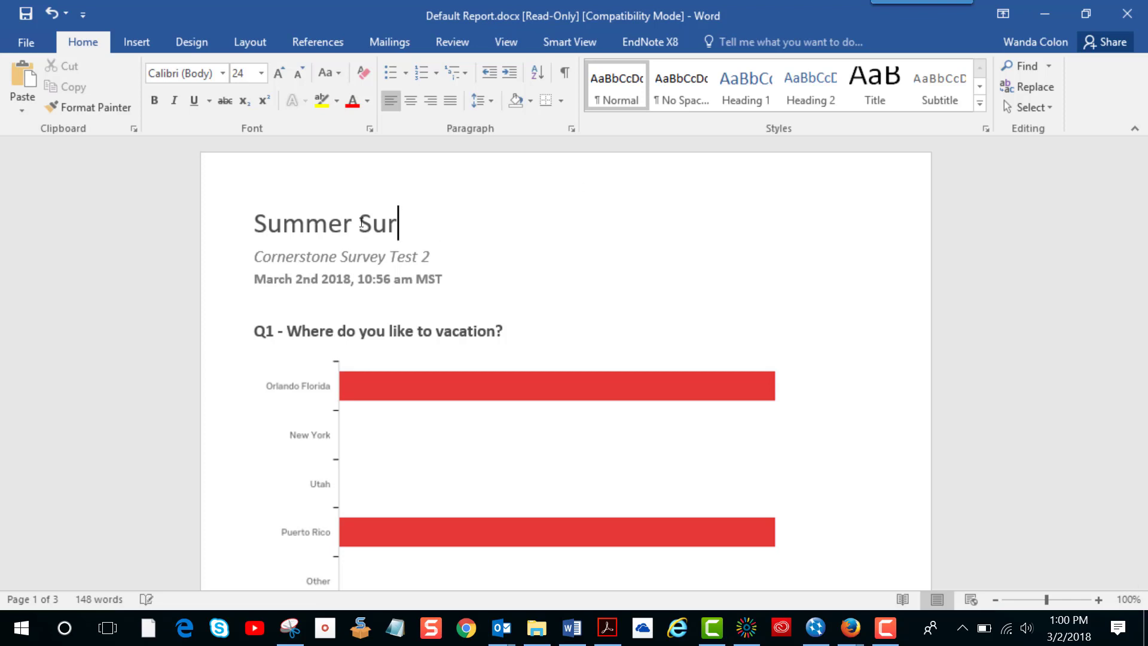
{"action": "key", "text": "BackSpace"}
{"action": "key", "text": "BackSpace"}
{"action": "key", "text": "BackSpace"}
{"action": "key", "text": "BackSpace"}
{"action": "key", "text": "BackSpace"}
{"action": "key", "text": "BackSpace"}
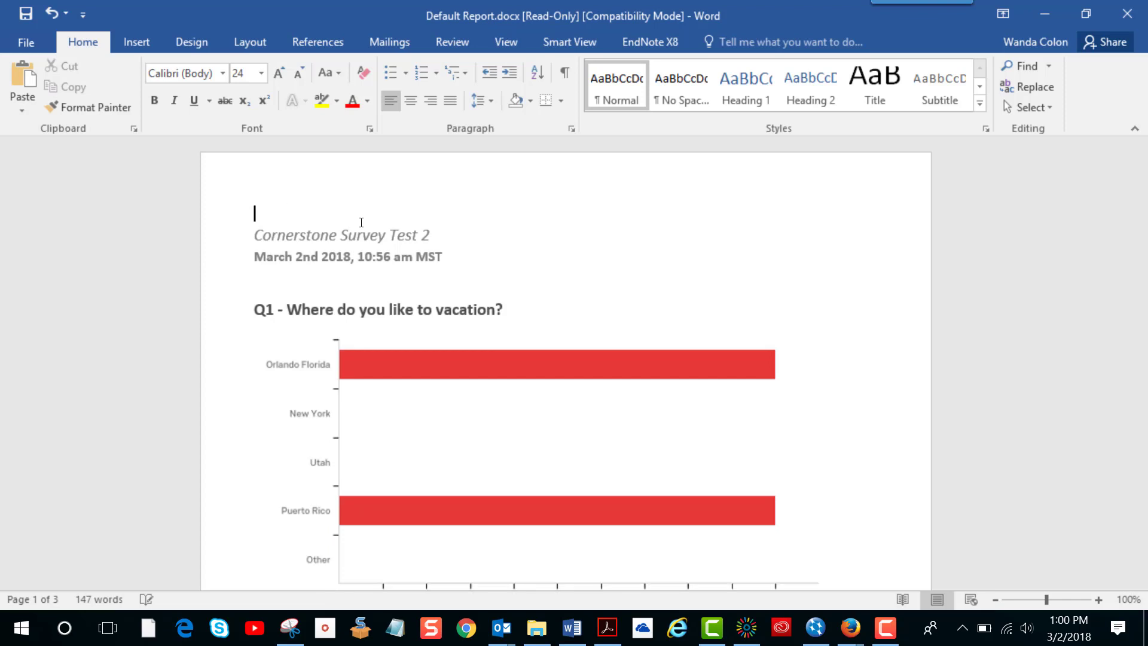
{"action": "type", "text": "Vacation"}
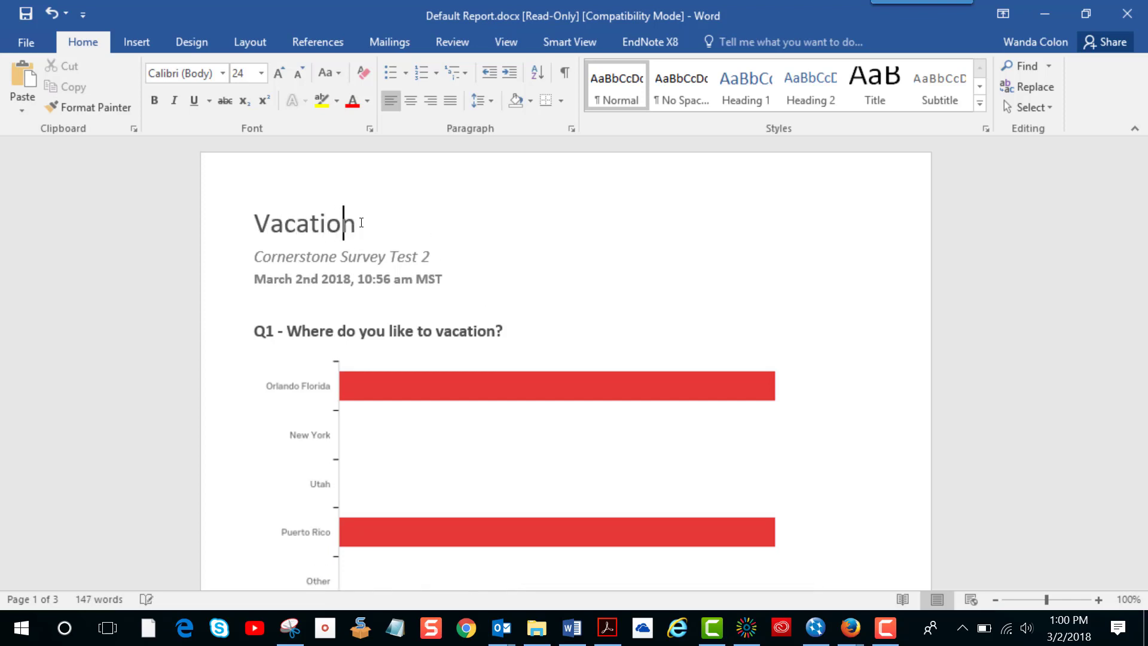
{"action": "type", "text": " Survey"}
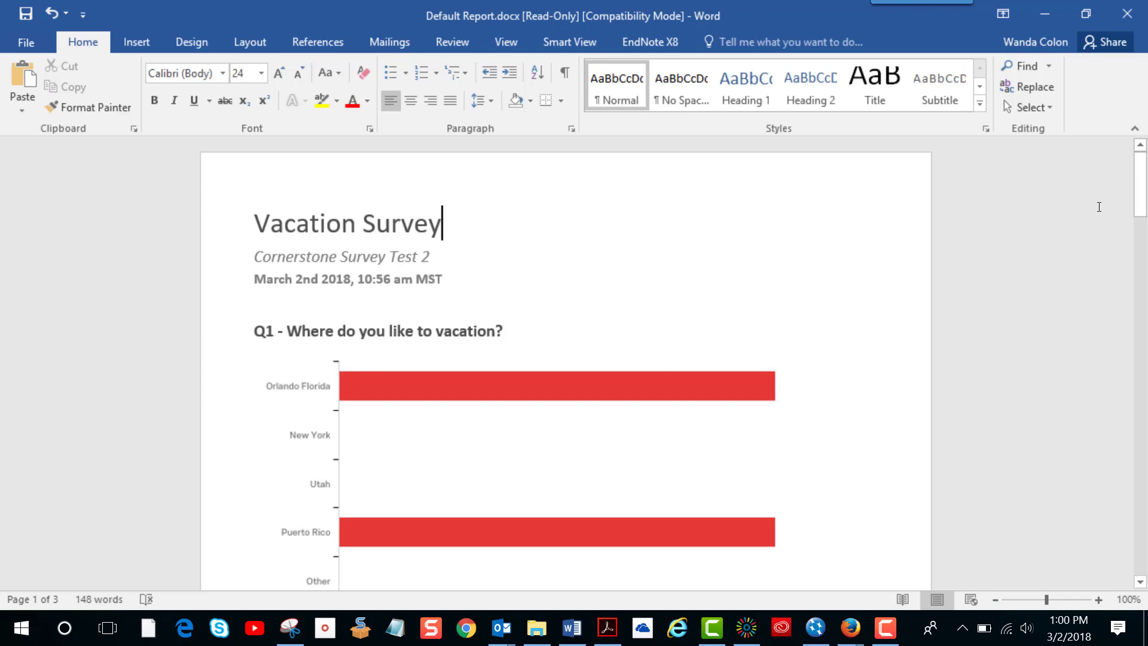
Try to save the edited report as Default Report.docx in the Temp folder, then cancel saving.
{"action": "left_click_drag", "start_coordinate": [1140, 191], "coordinate": [1143, 157]}
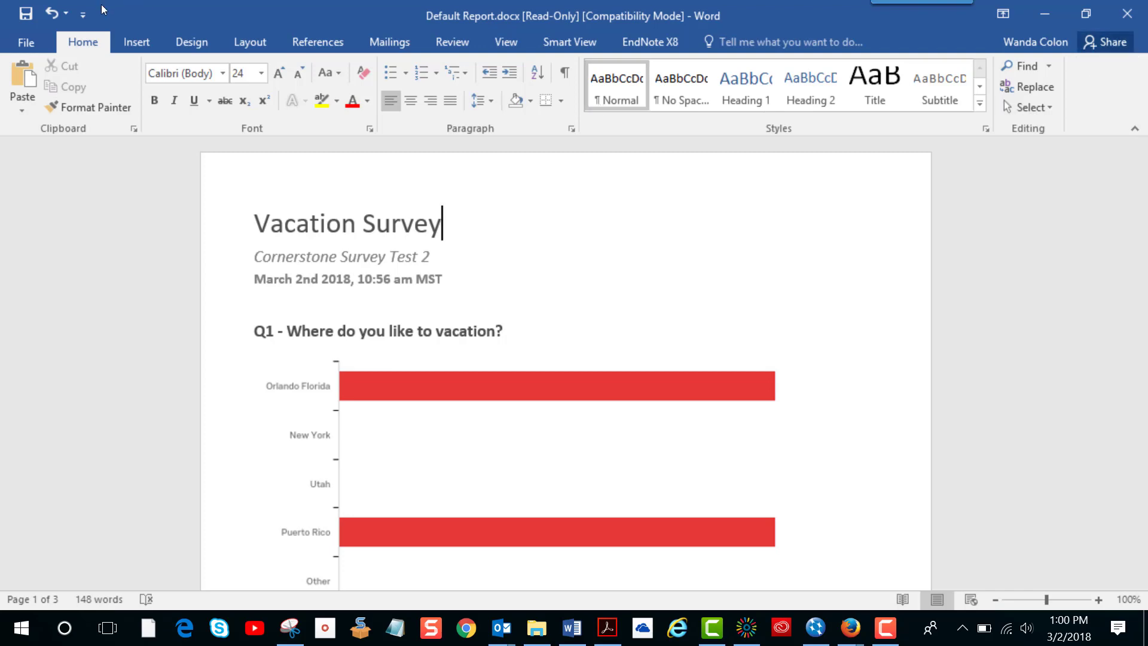
{"action": "left_click", "coordinate": [26, 14]}
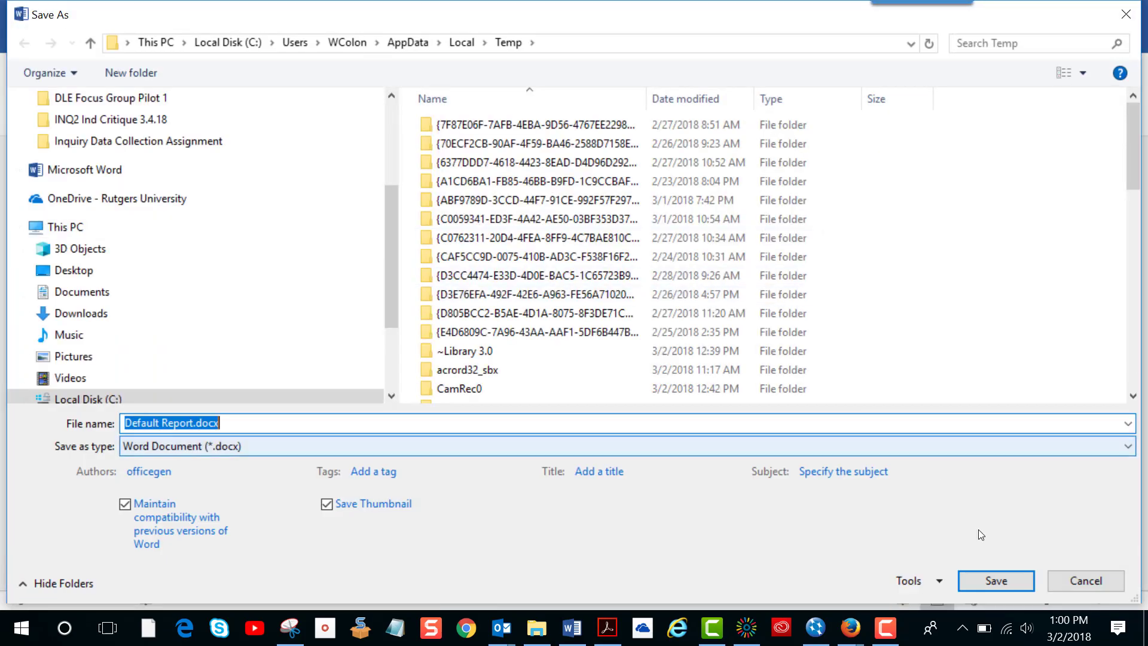
{"action": "left_click", "coordinate": [991, 580]}
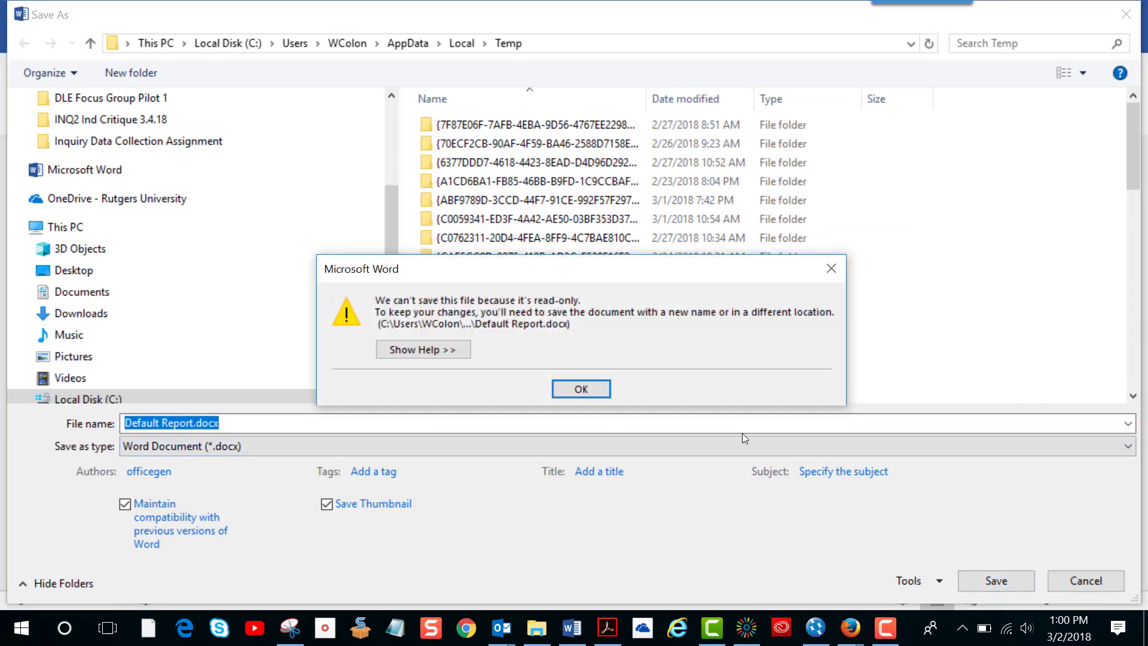
{"action": "left_click", "coordinate": [588, 384]}
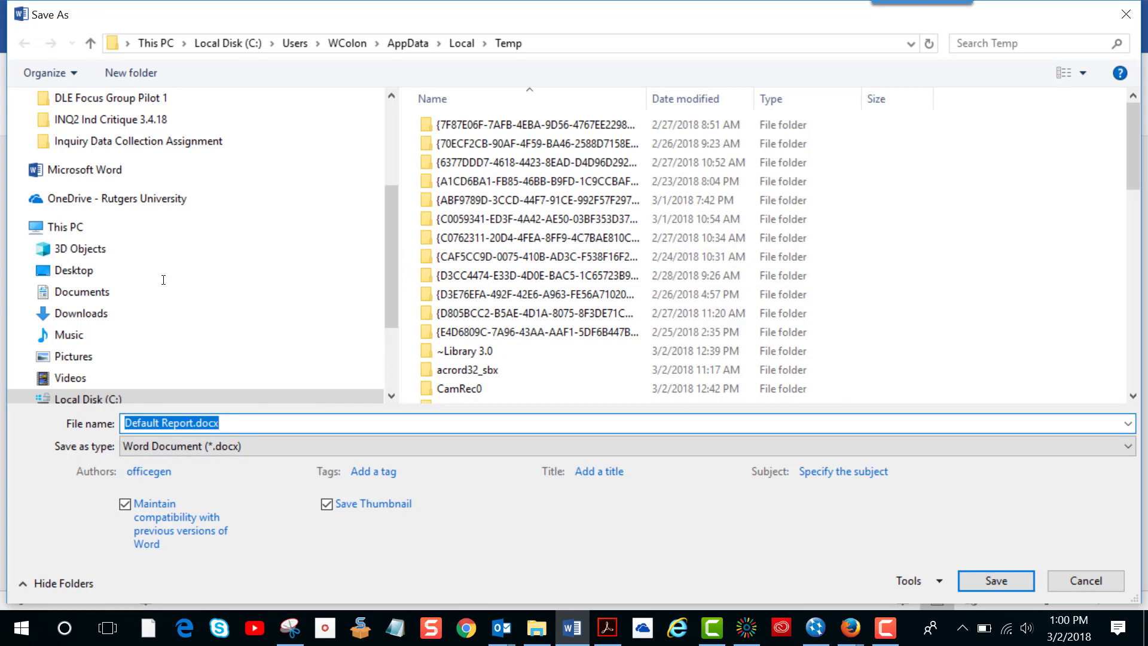
{"action": "left_click", "coordinate": [1126, 14]}
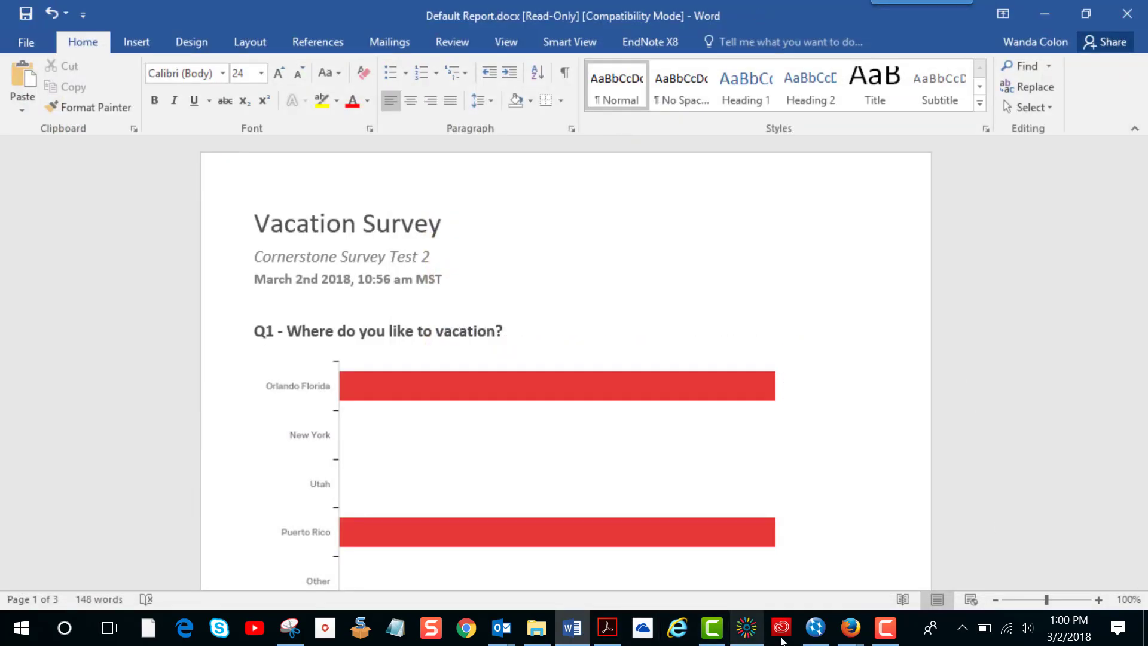
{"action": "left_click", "coordinate": [885, 628]}
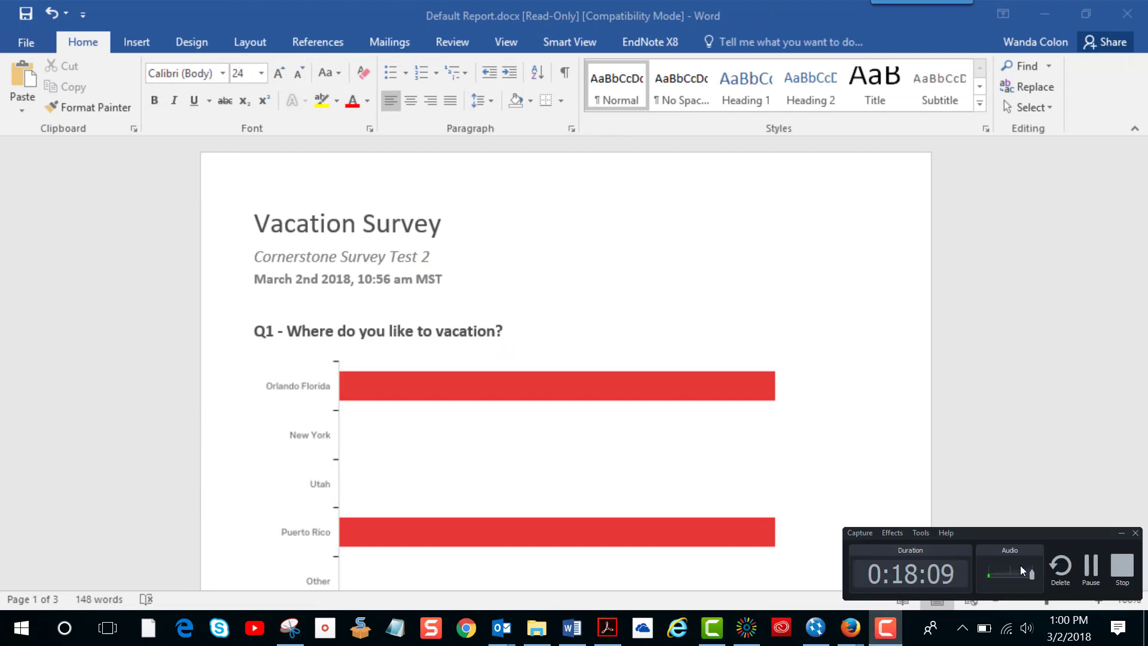